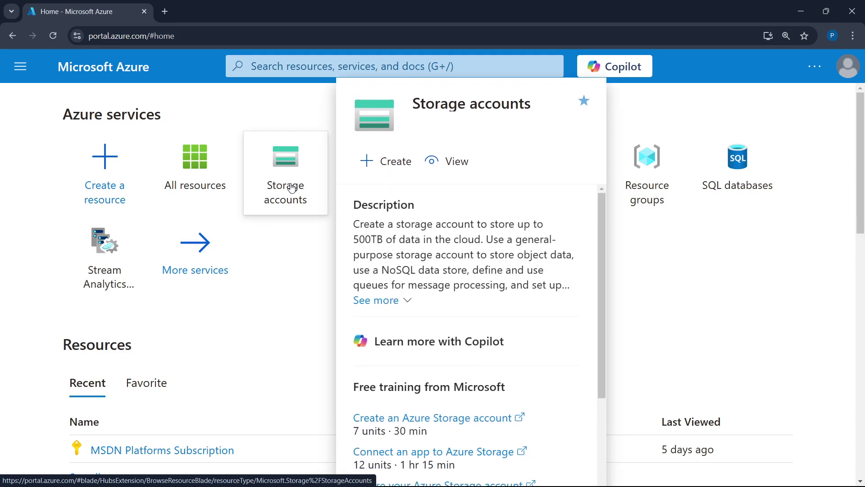
Start creating a storage account and place it in a new resource group named empdept.
click(291, 188)
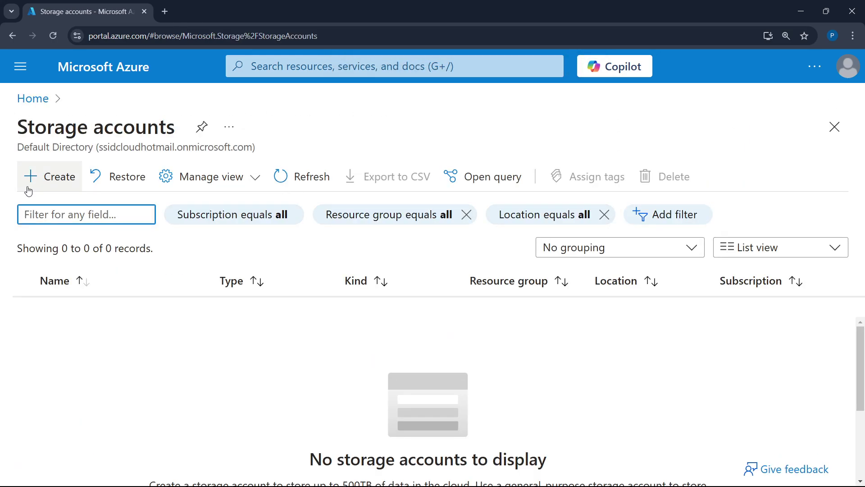
click(38, 189)
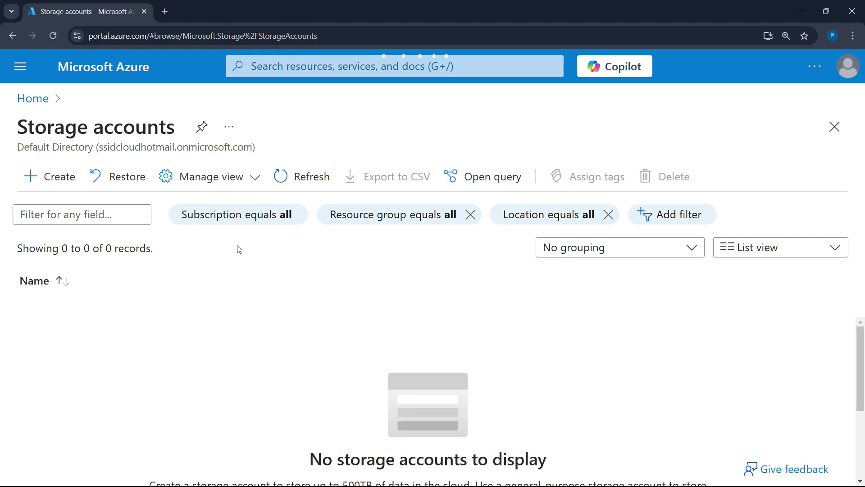
scroll(299, 412, down, 1)
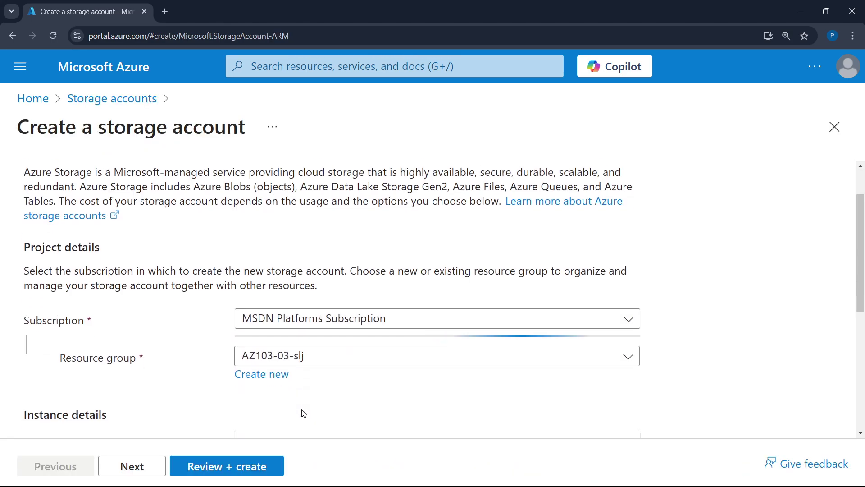
click(271, 375)
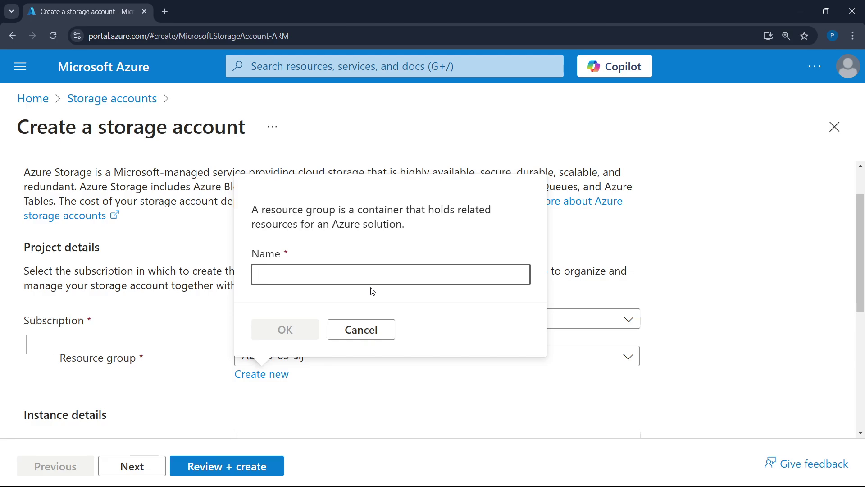
text(empdept)
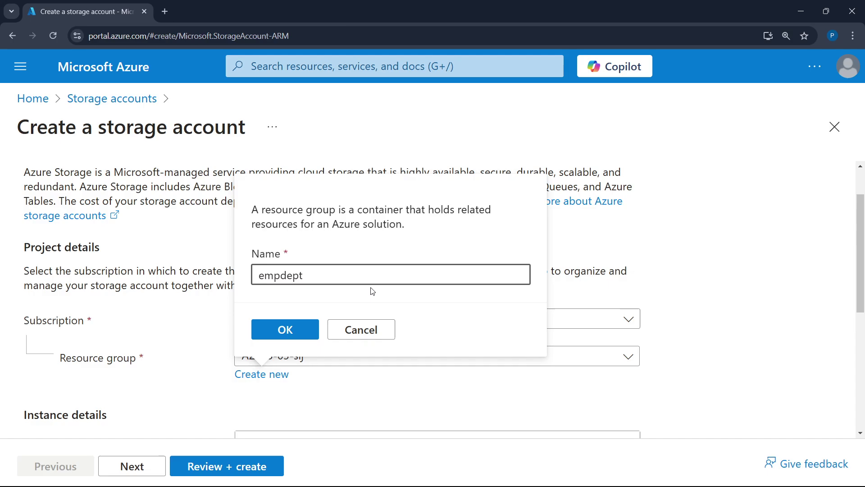
click(317, 329)
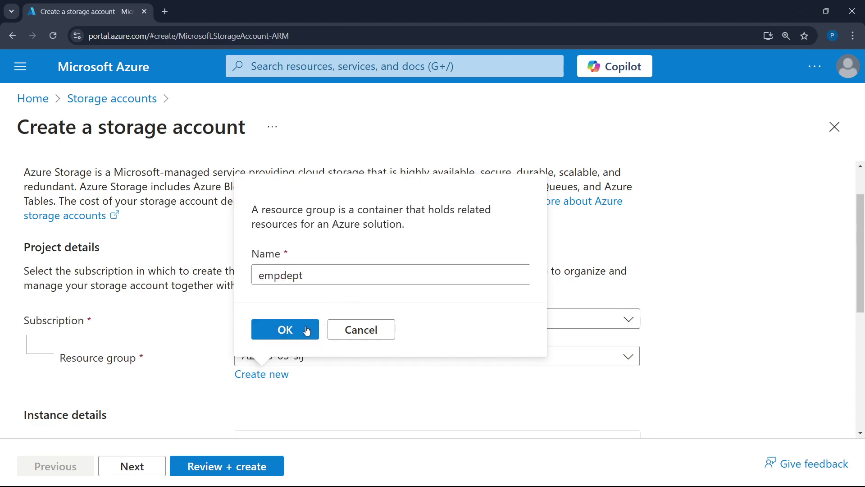
Name the storage account empdeptsa in the instance details.
scroll(429, 315, down, 3)
click(314, 279)
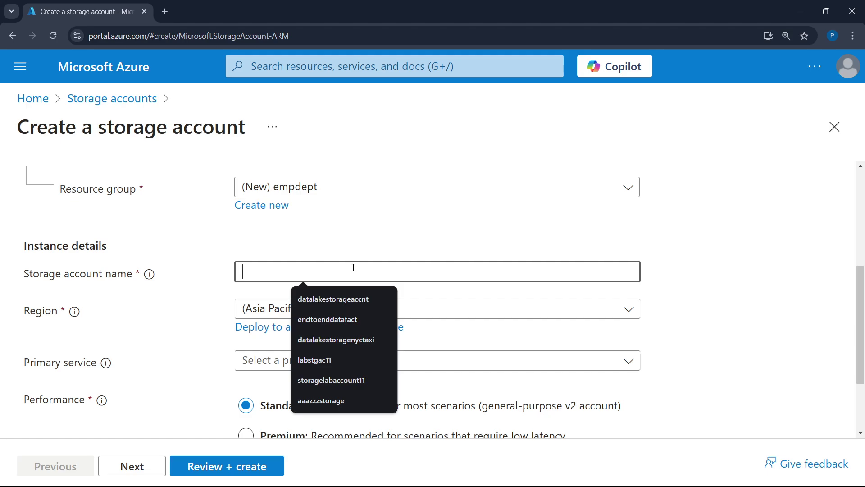
text(emp)
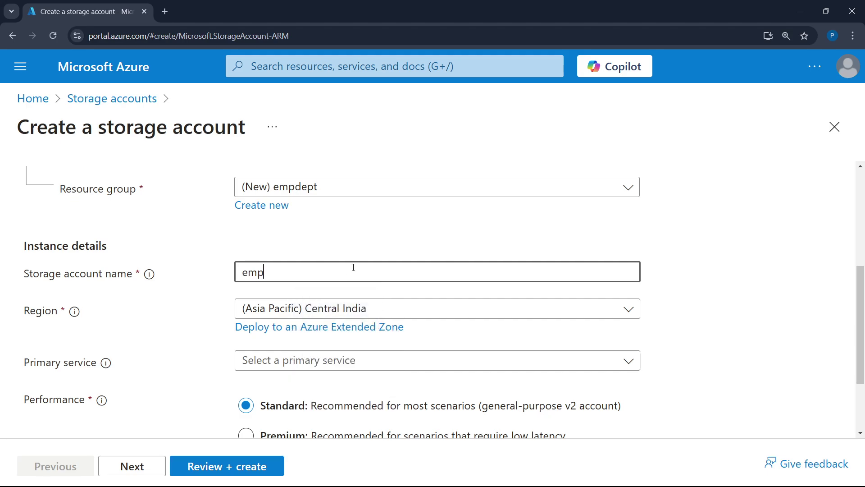
text(dept)
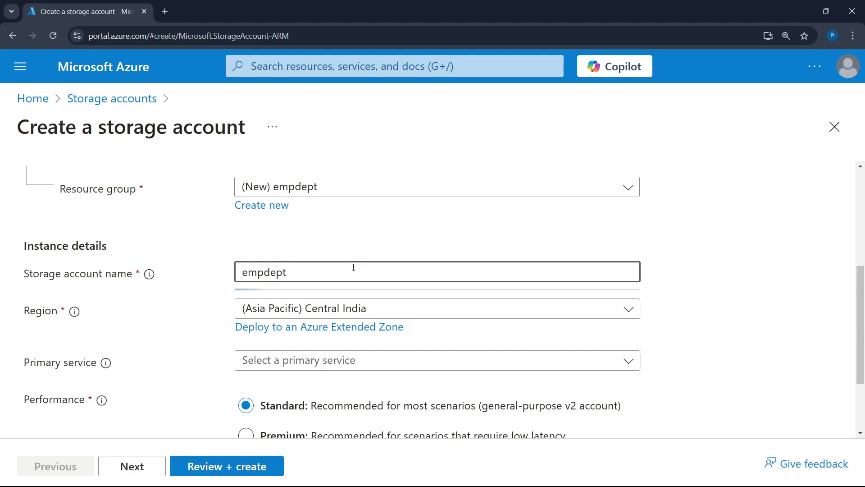
text(SA)
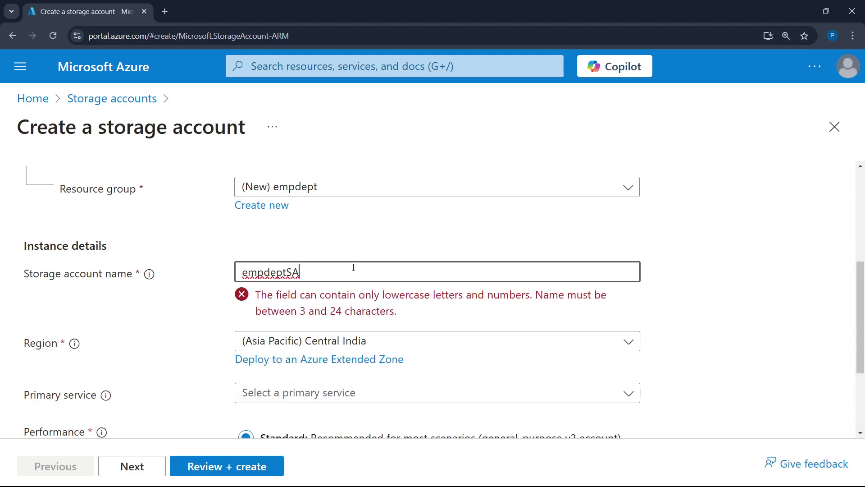
key(BackSpace)
key(BackSpace)
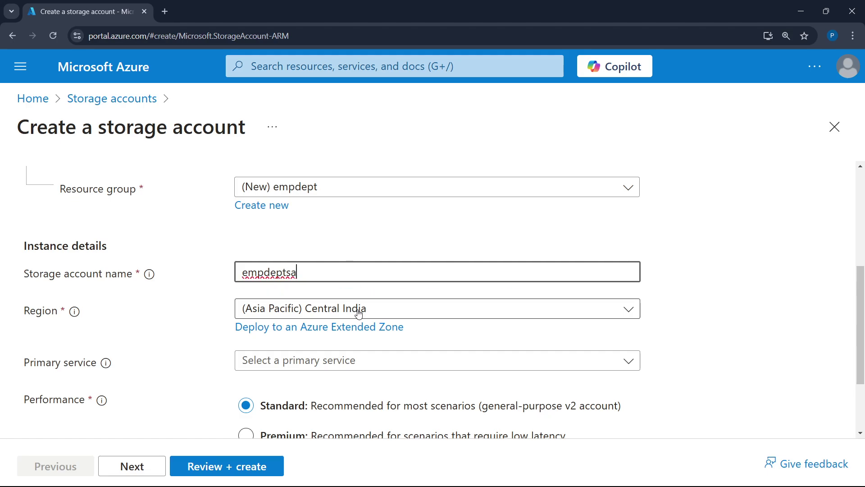
Set the storage account's redundancy to Locally-redundant storage (LRS).
scroll(359, 314, down, 3)
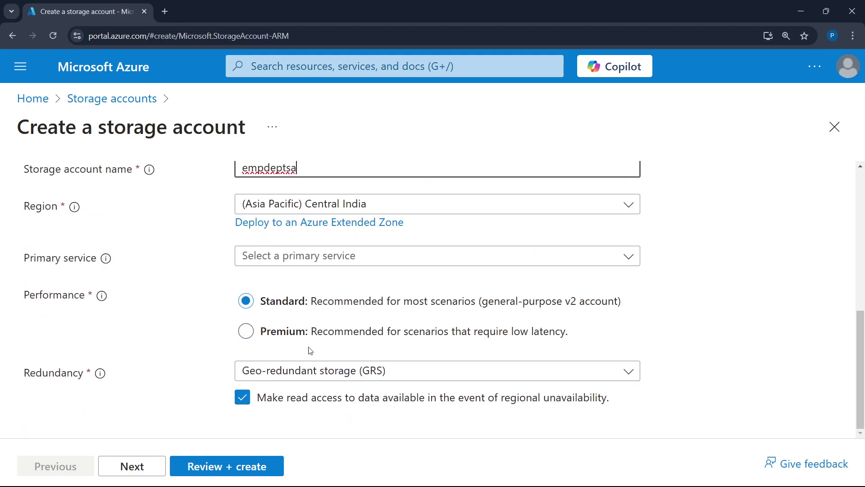
click(328, 374)
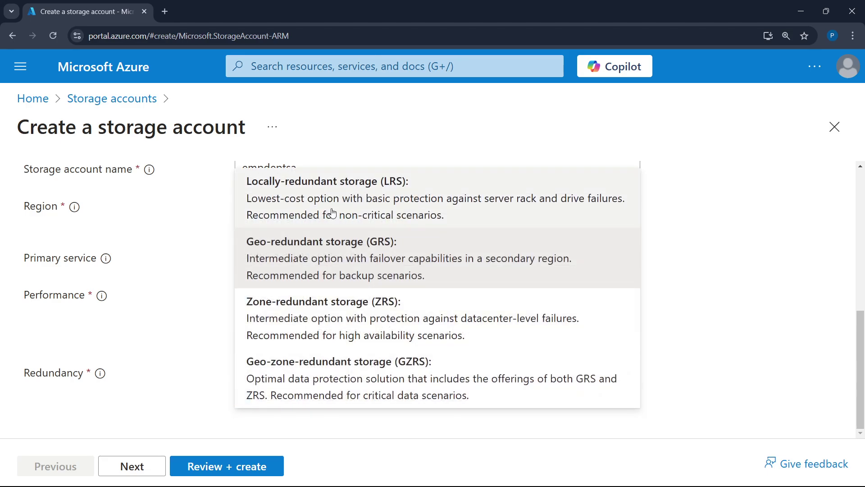
click(459, 212)
Enable the hierarchical namespace in the advanced settings, and review and deploy the storage account.
scroll(286, 332, up, 10)
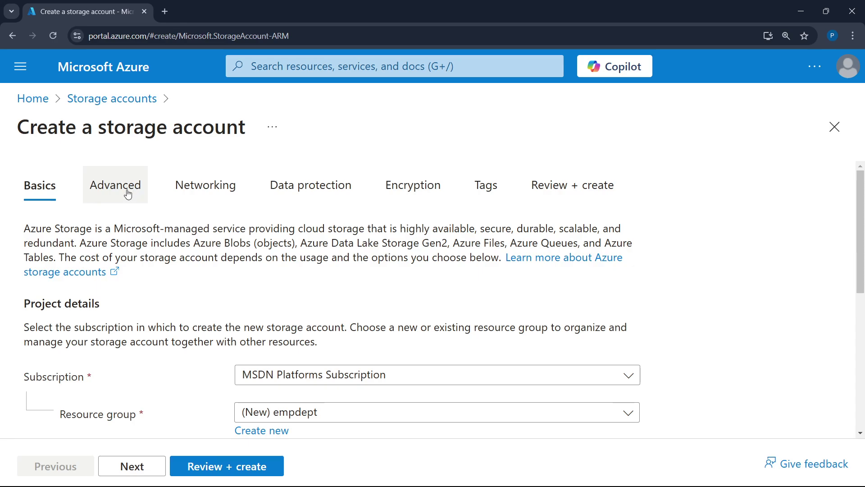
click(128, 194)
scroll(261, 276, down, 7)
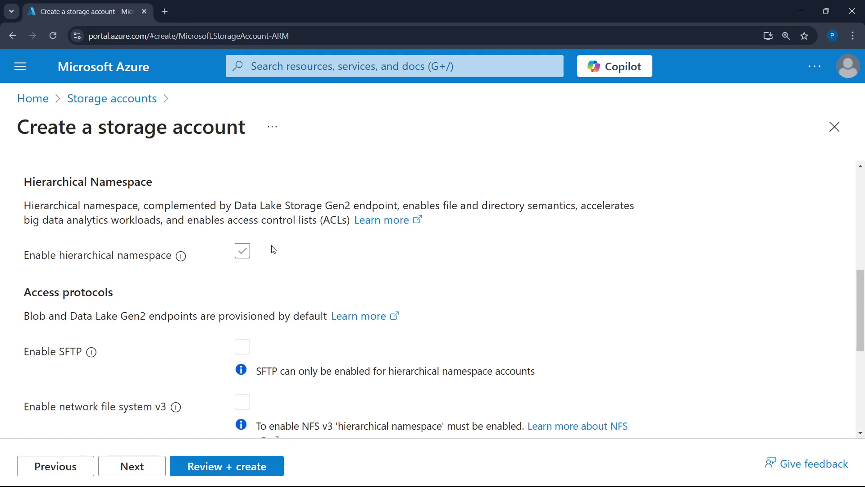
click(239, 253)
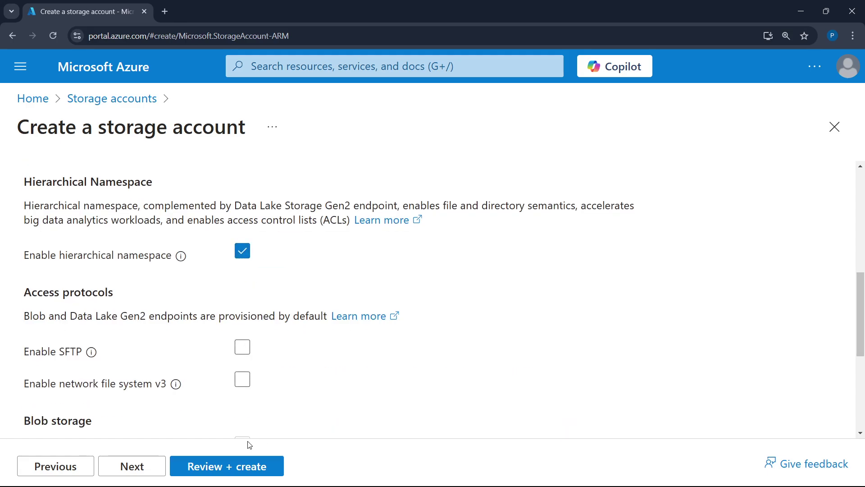
click(232, 471)
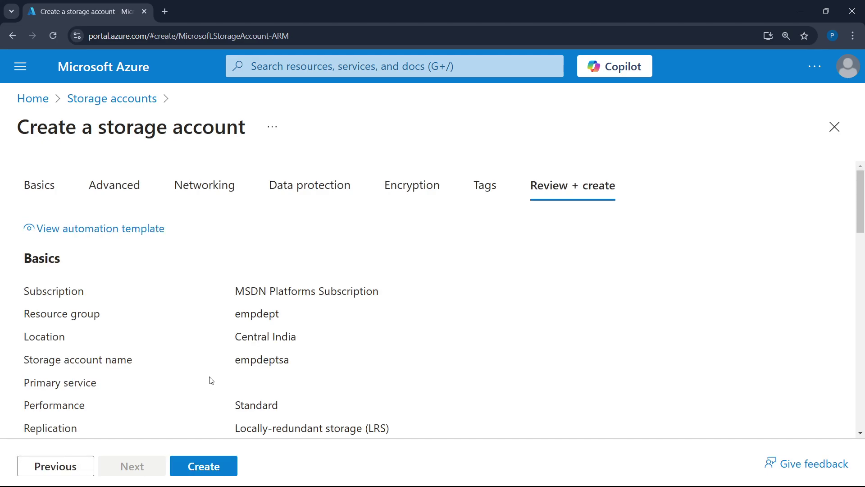
click(211, 467)
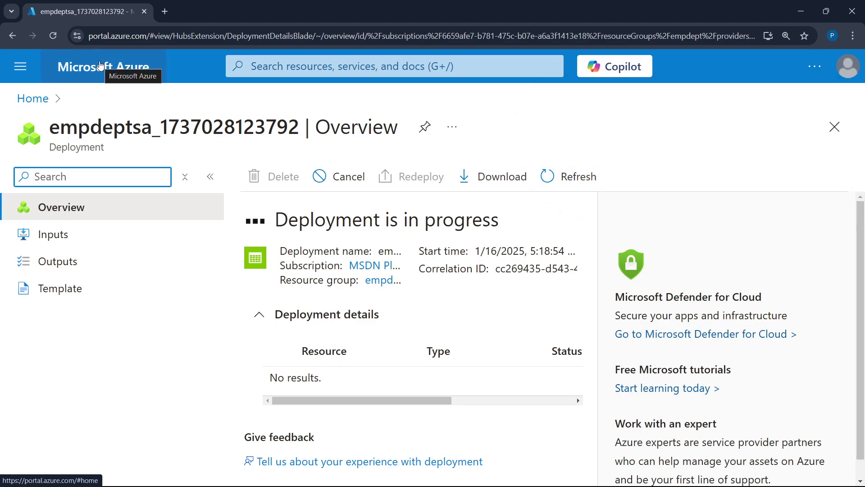
Open the portal home page in a second browser tab and start creating a data factory there.
right_click(100, 66)
click(126, 75)
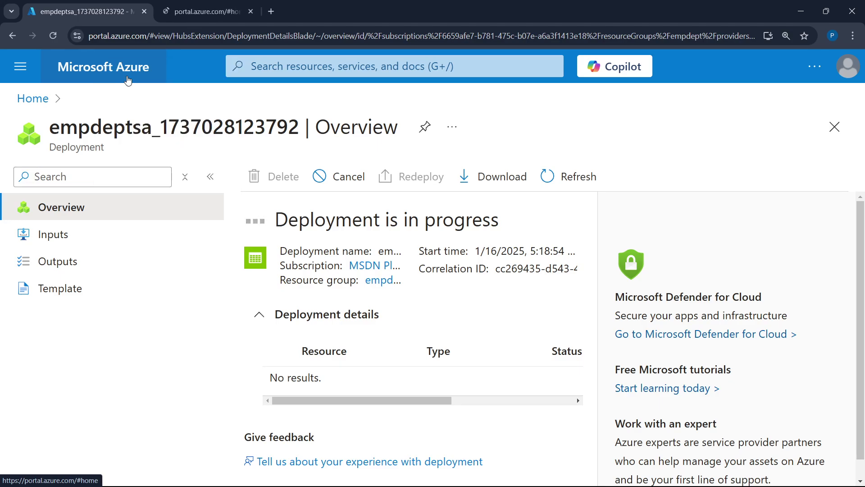
click(226, 15)
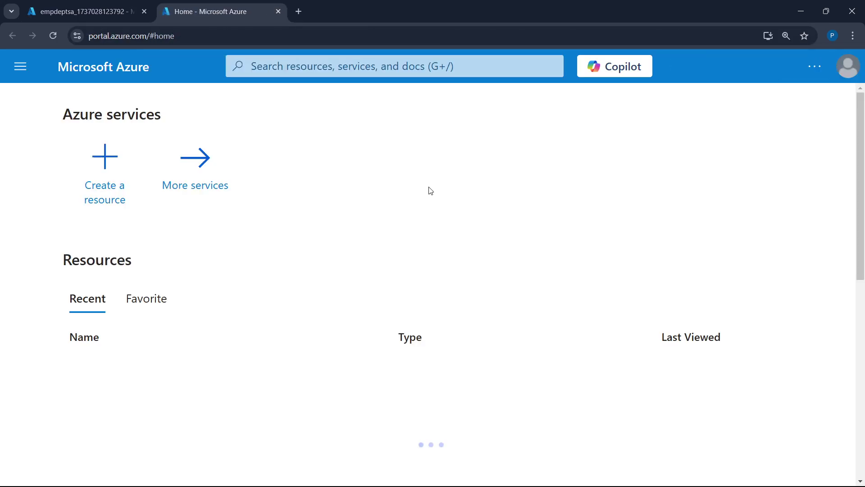
mouse_move(378, 180)
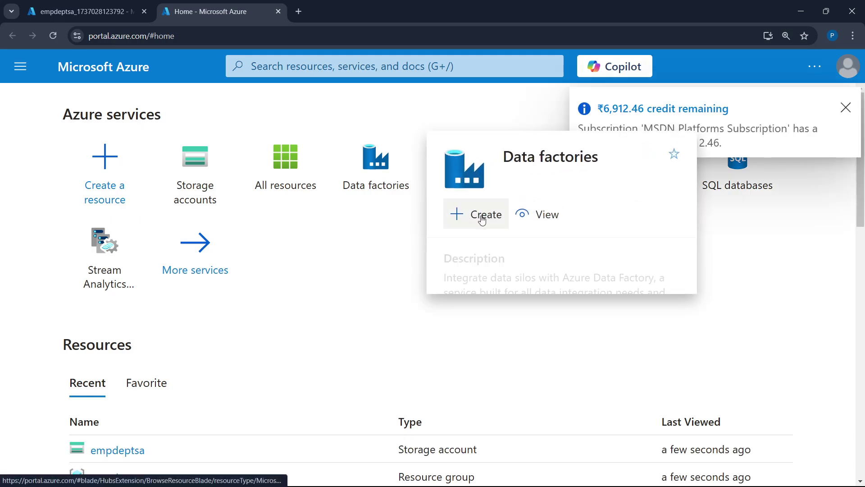
click(484, 219)
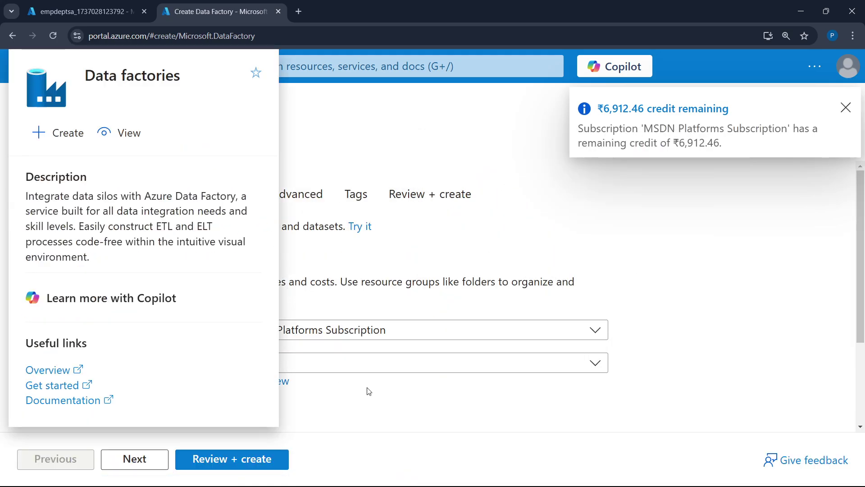
Assign the data factory to the existing resource group empdept and name it empdeptdf.
click(283, 370)
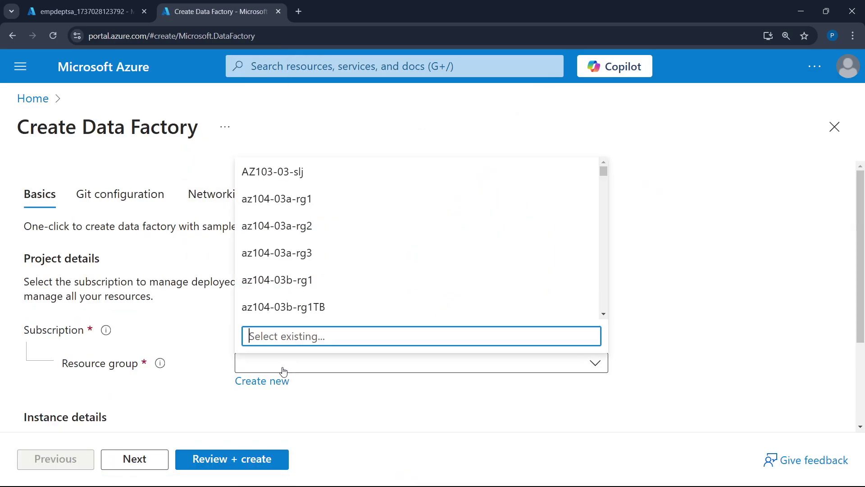
text(emp)
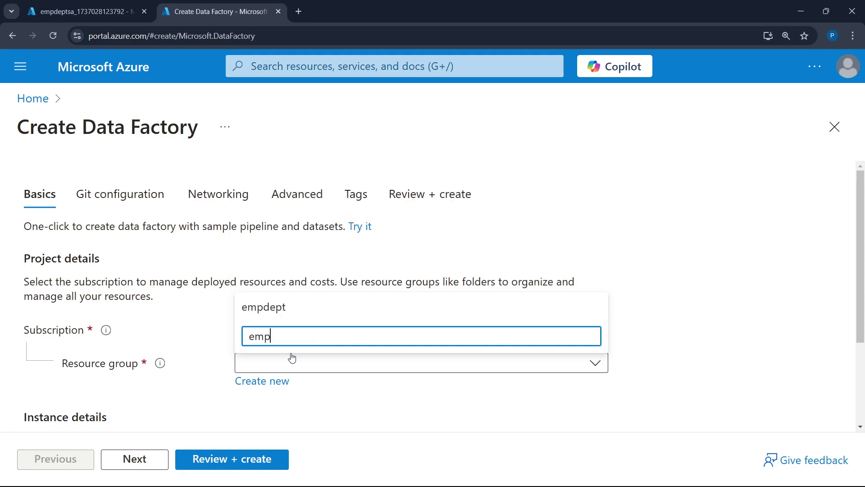
key(Return)
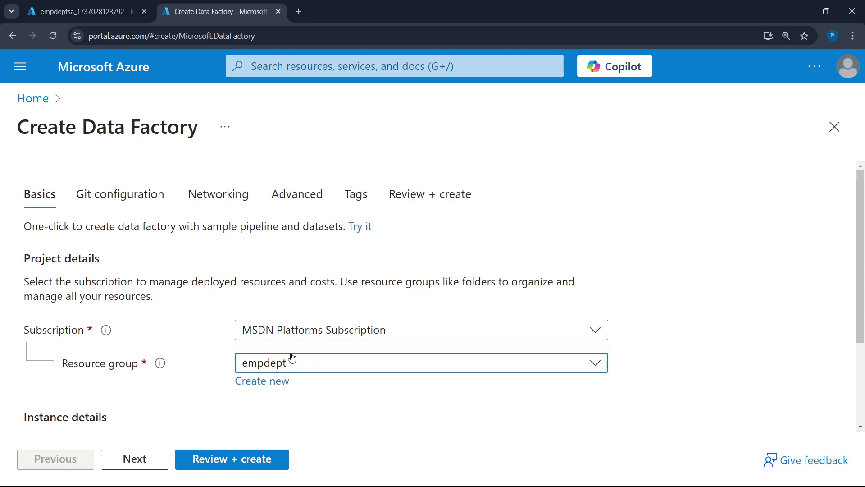
scroll(306, 343, down, 3)
click(335, 321)
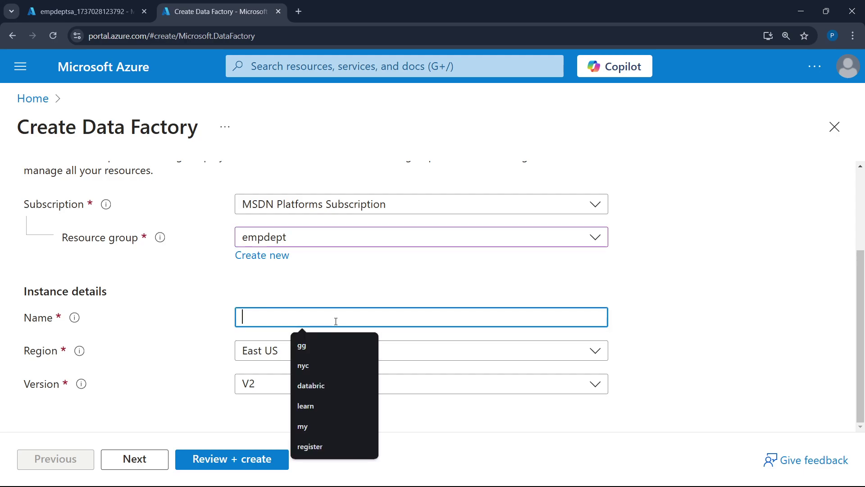
text(empdeptdf)
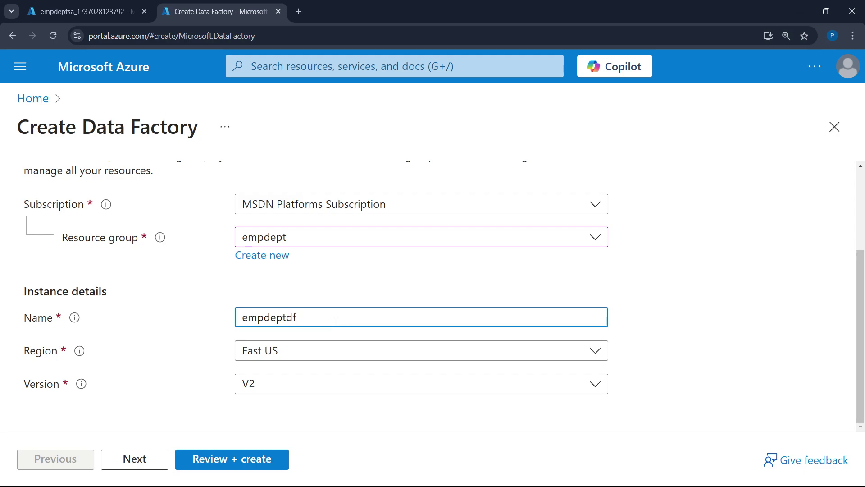
key(Tab)
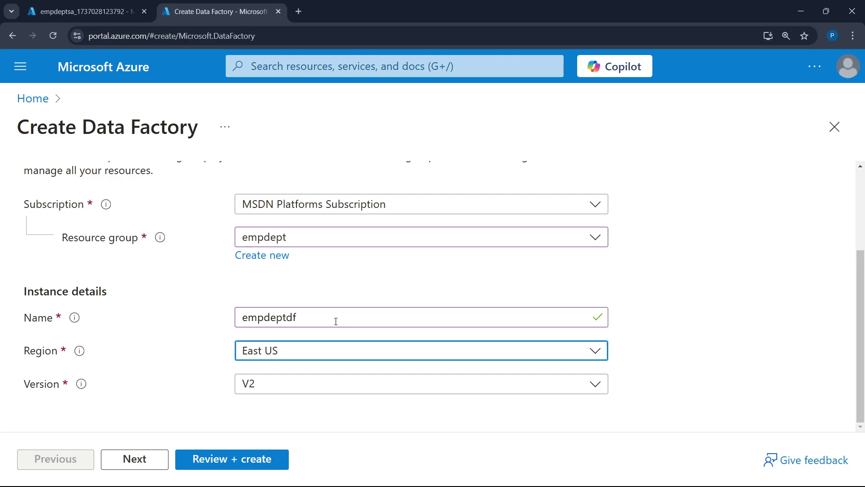
Set the data factory's region to Central India.
click(376, 359)
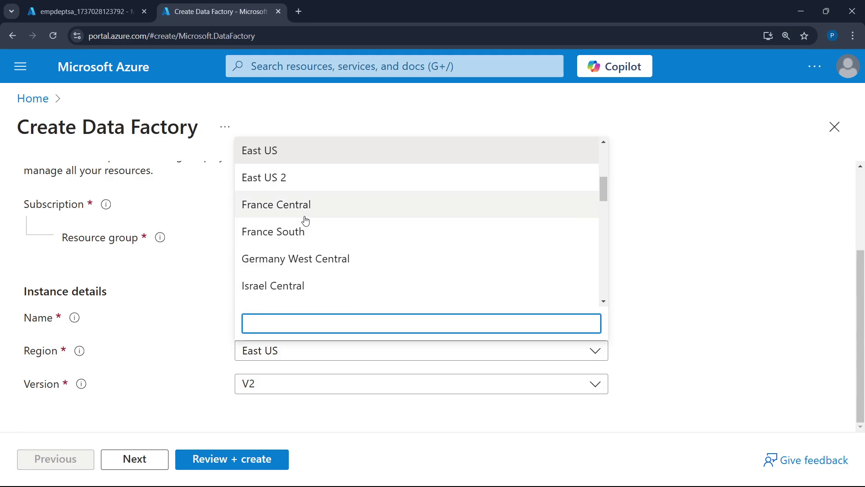
scroll(299, 227, up, 3)
scroll(299, 227, up, 2)
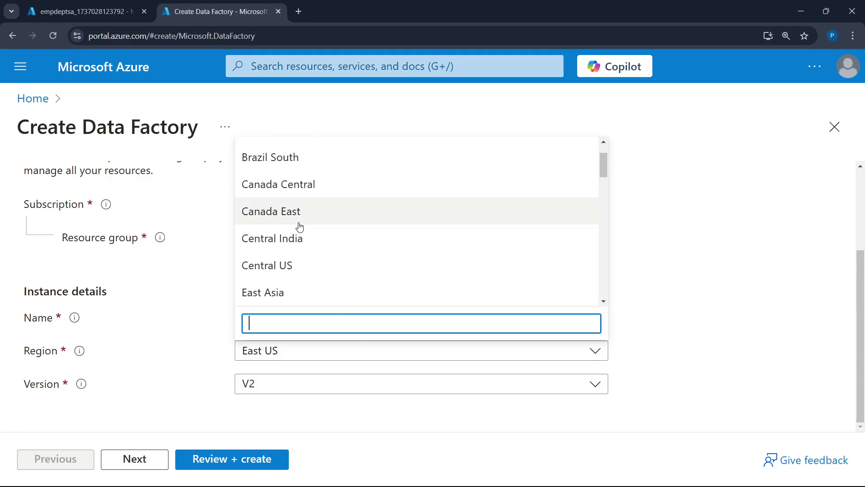
click(313, 248)
key(ctrl+minus)
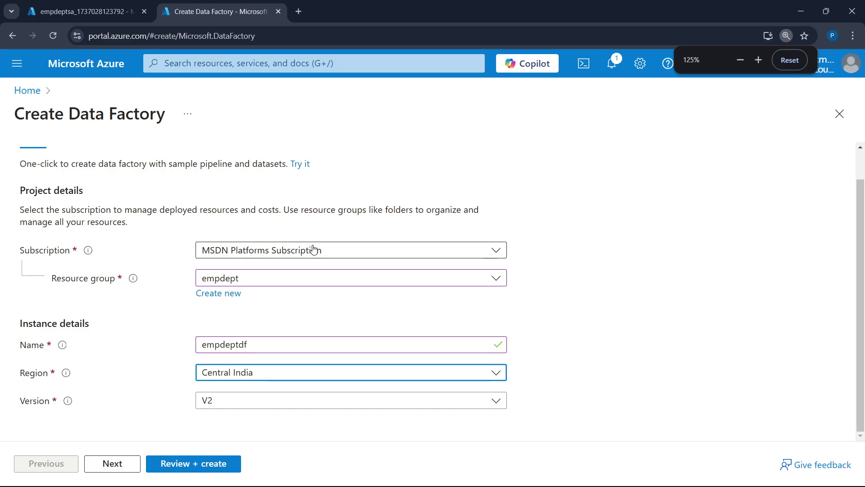
key(ctrl+plus)
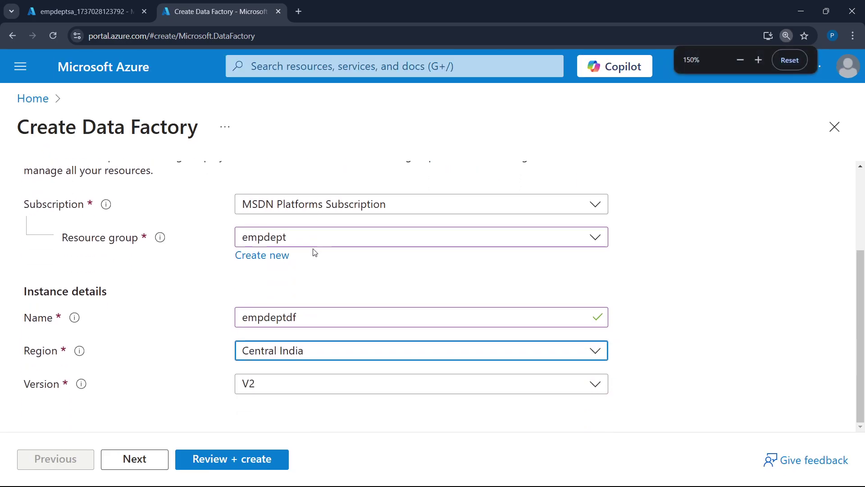
Review and deploy the data factory, and return to the storage account's deployment page.
click(226, 460)
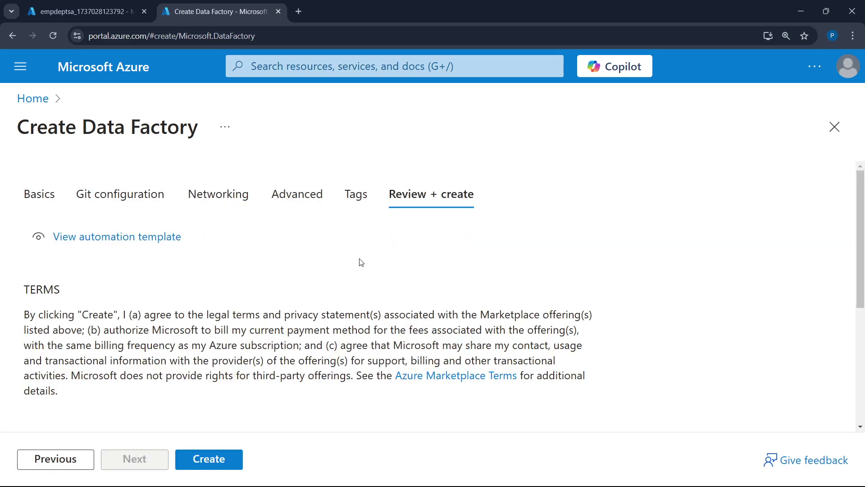
click(225, 459)
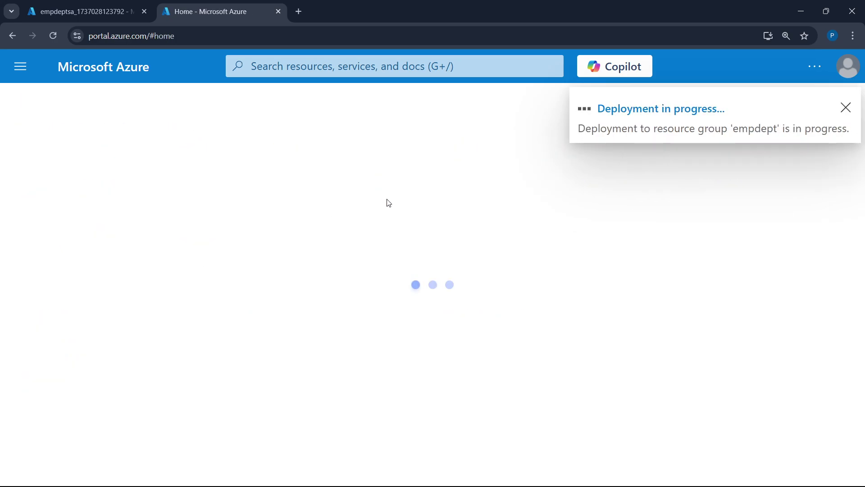
click(93, 14)
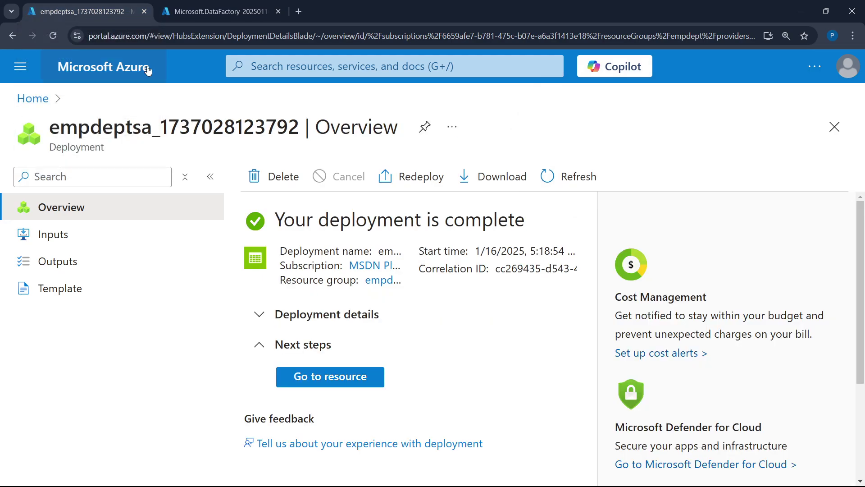
Open the deployed empdeptsa storage account's containers and create a container named aggregated.
click(335, 381)
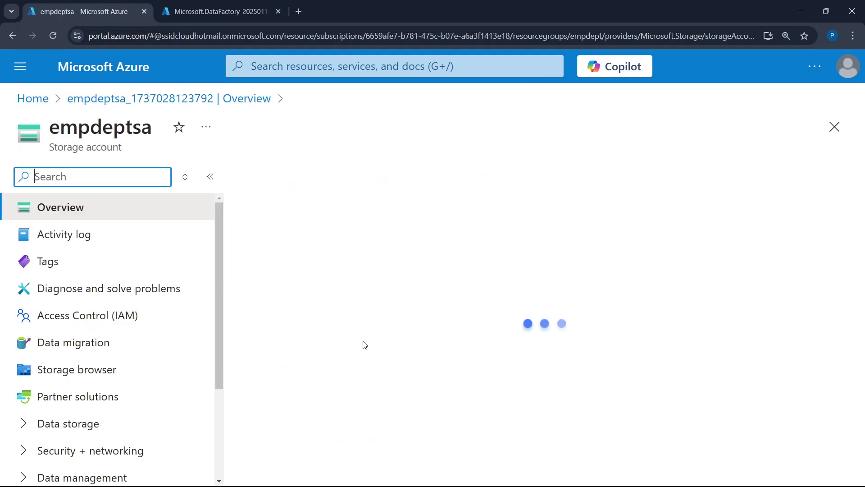
scroll(77, 369, down, 2)
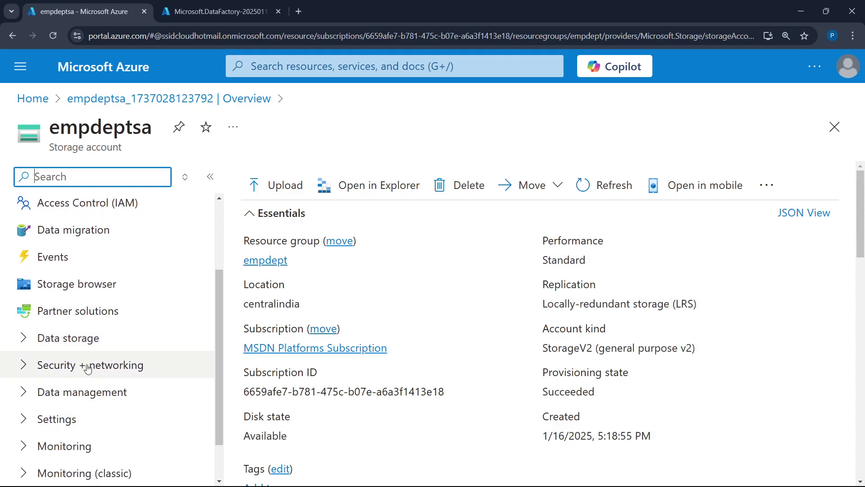
click(78, 343)
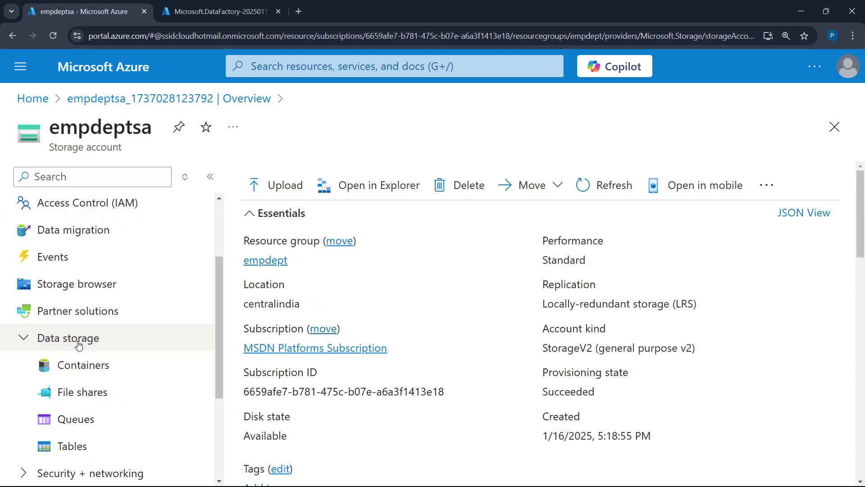
click(83, 372)
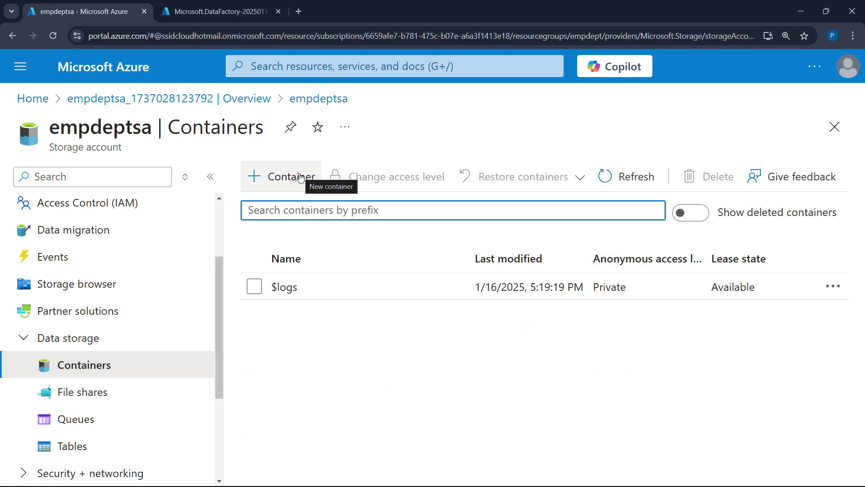
click(301, 177)
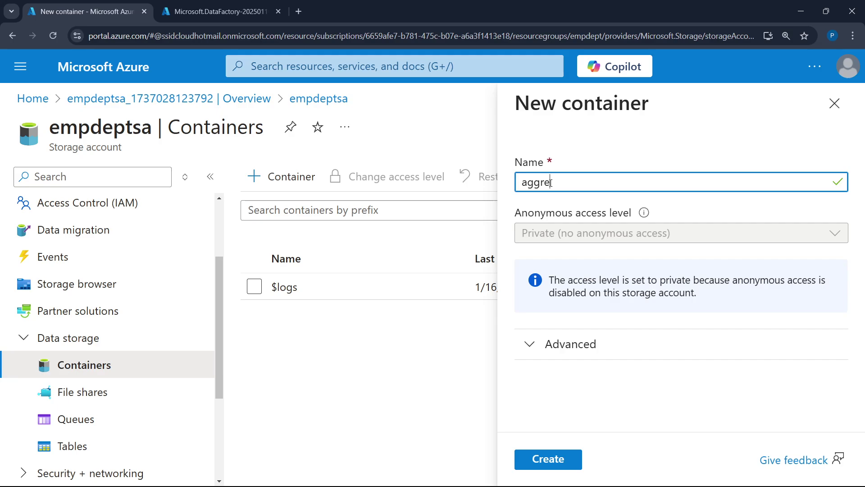
text(aggregated)
key(Return)
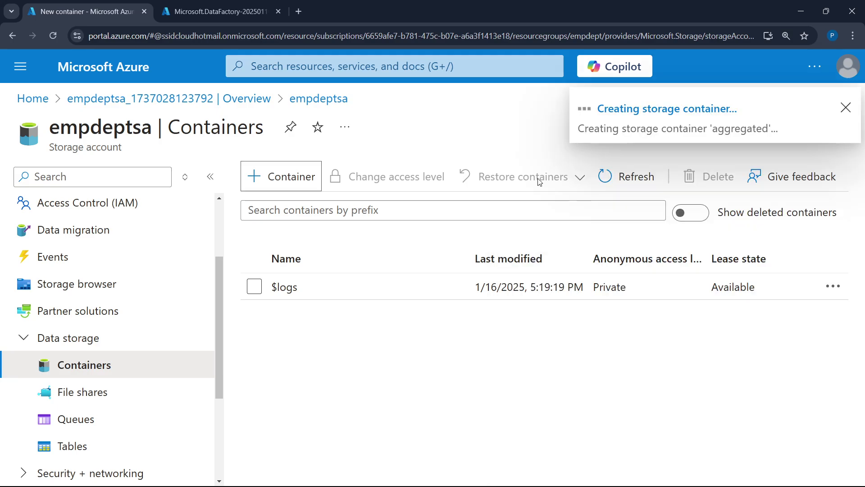
Create a container named department in the storage account.
click(298, 180)
text(depatr)
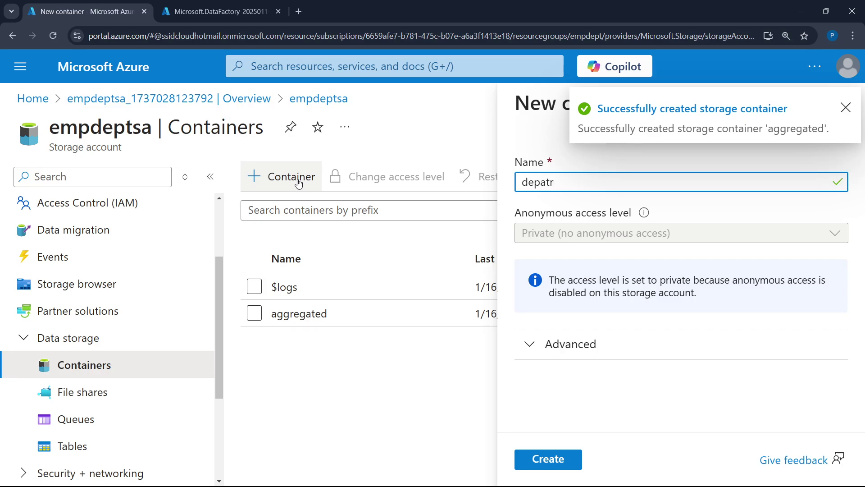
key(BackSpace)
key(BackSpace)
text(rtment)
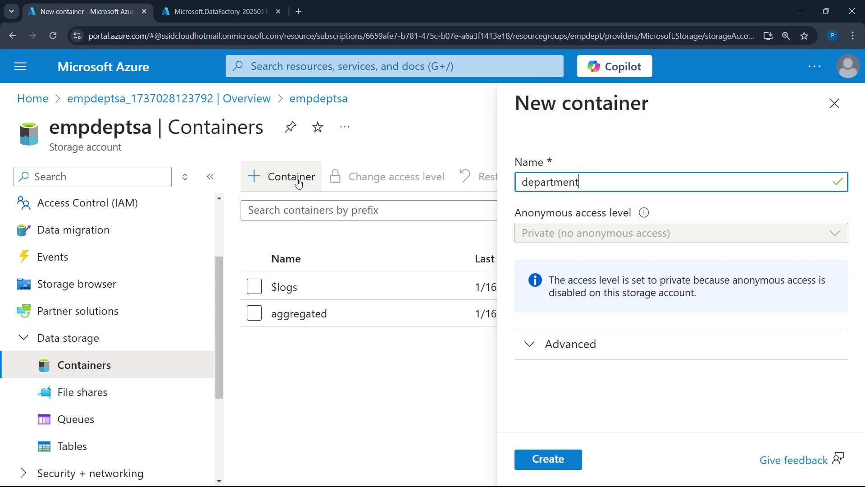
key(Return)
Create two more containers in the storage account, named emp-department and employee.
click(298, 180)
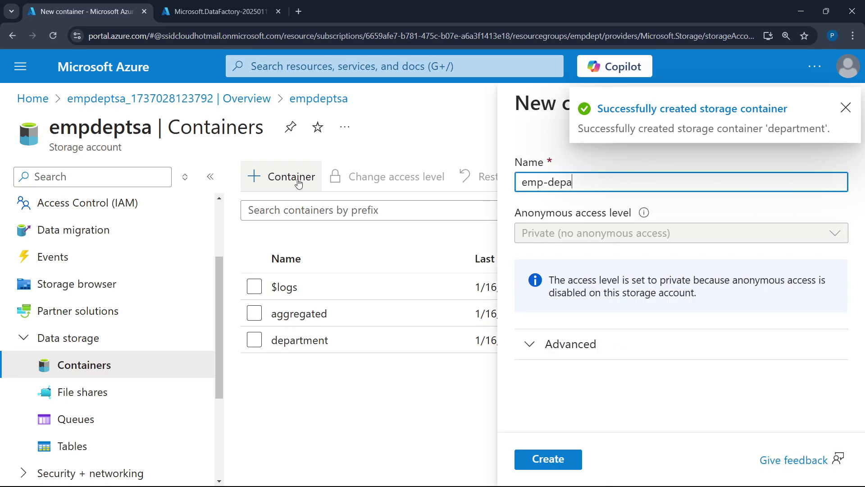
key(Return)
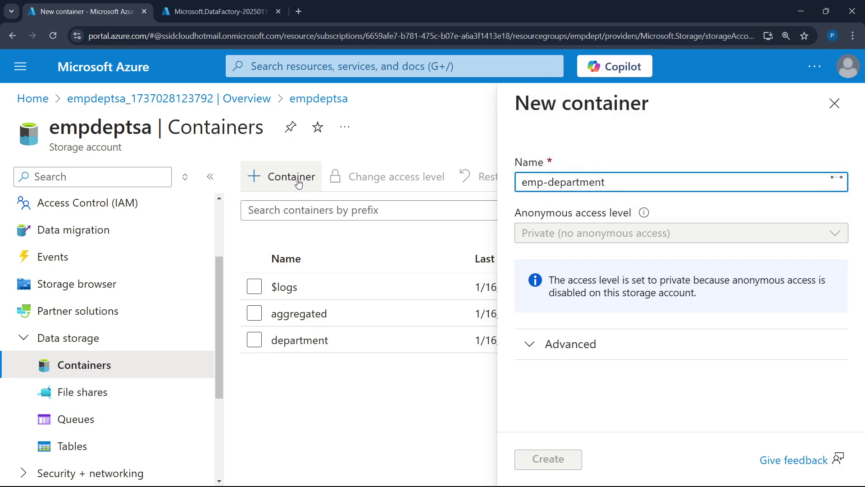
click(298, 180)
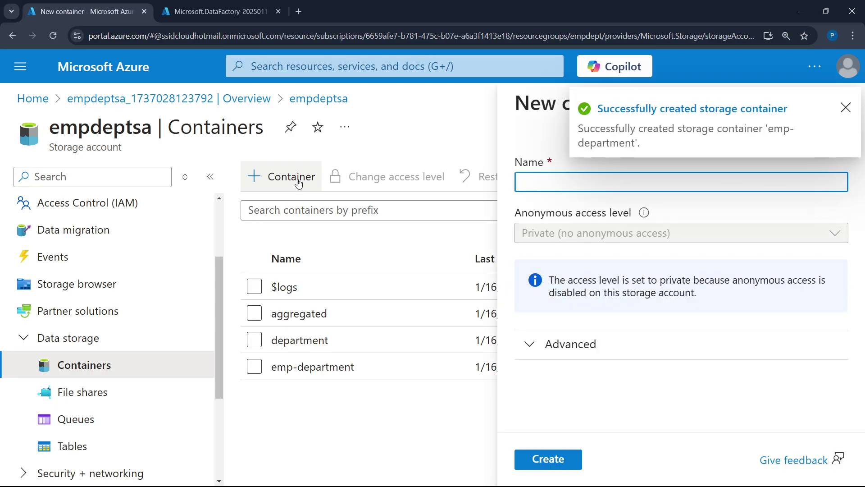
text(employee)
key(Return)
Create a container named raw-container in the storage account.
click(299, 181)
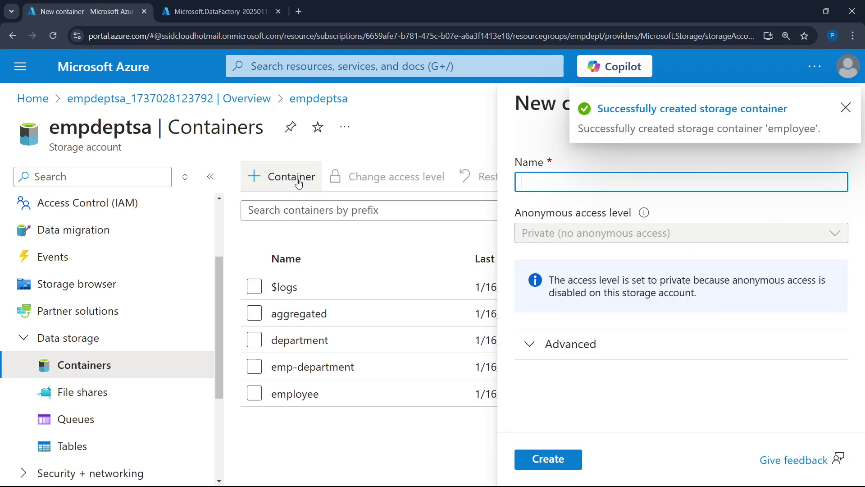
text(raw-cont)
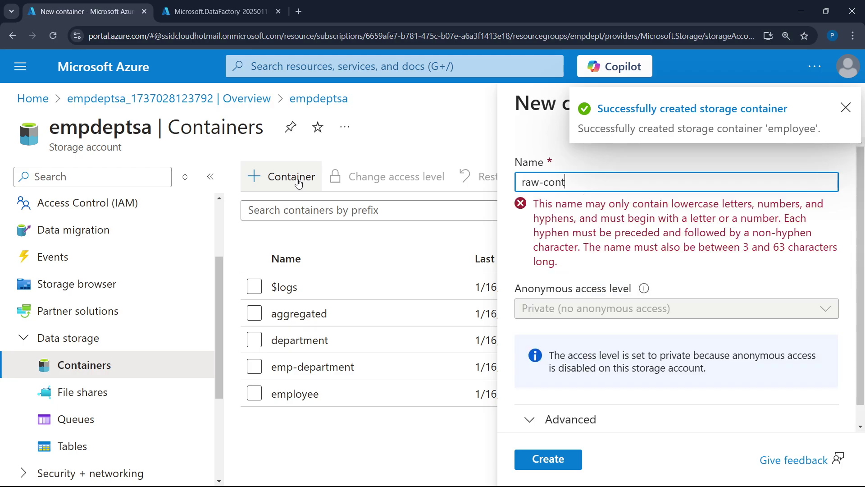
text(ainer)
key(Return)
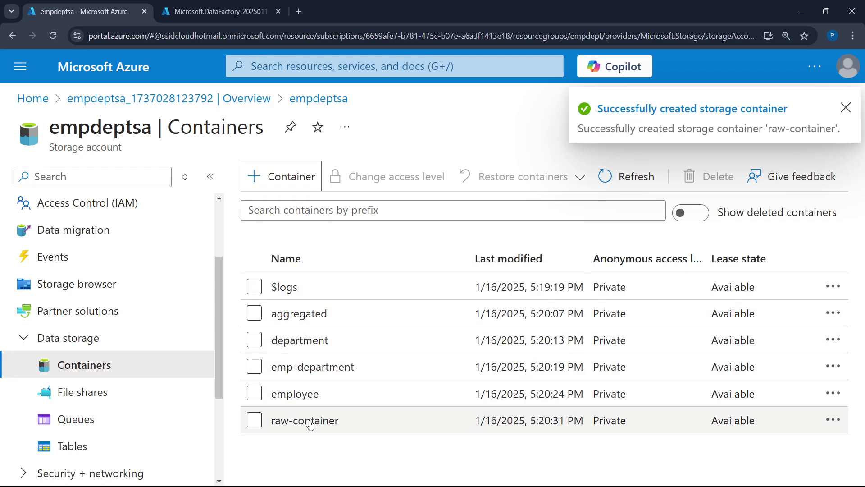
Upload the local files employee.json and department.json into raw-container.
click(311, 424)
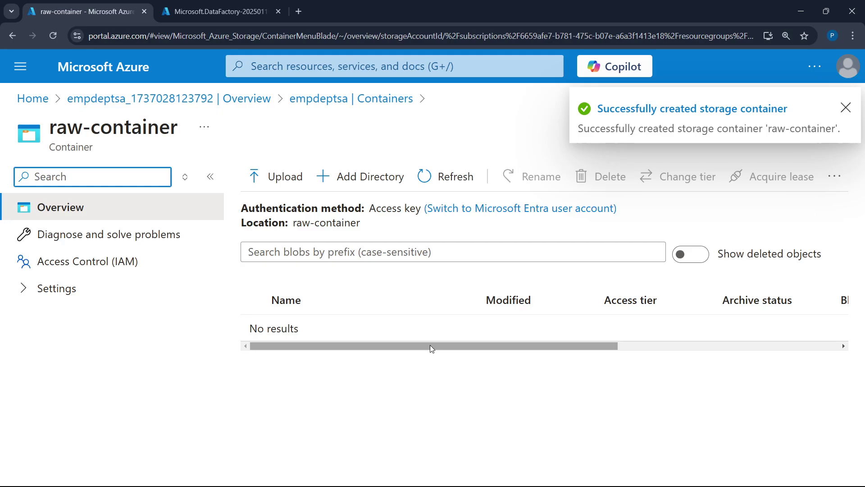
click(846, 108)
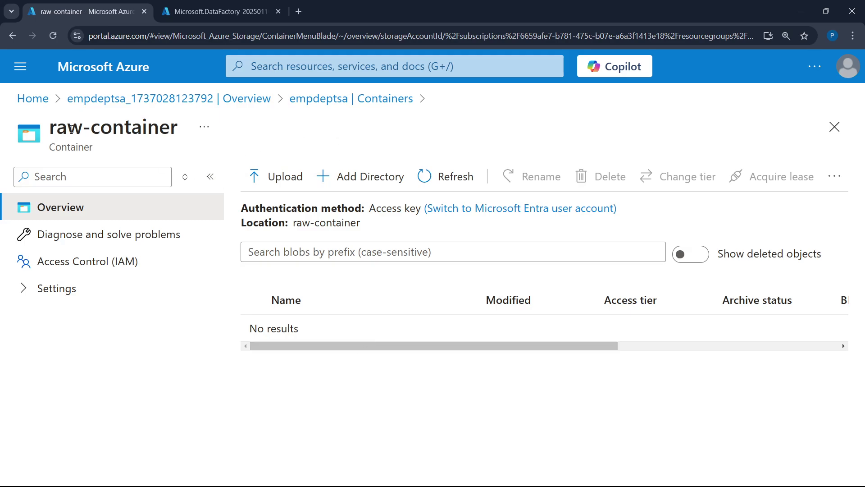
click(292, 182)
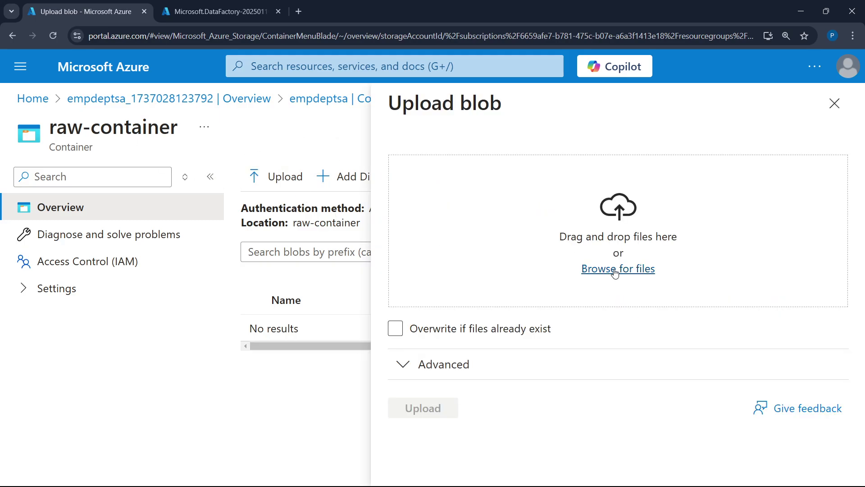
click(615, 269)
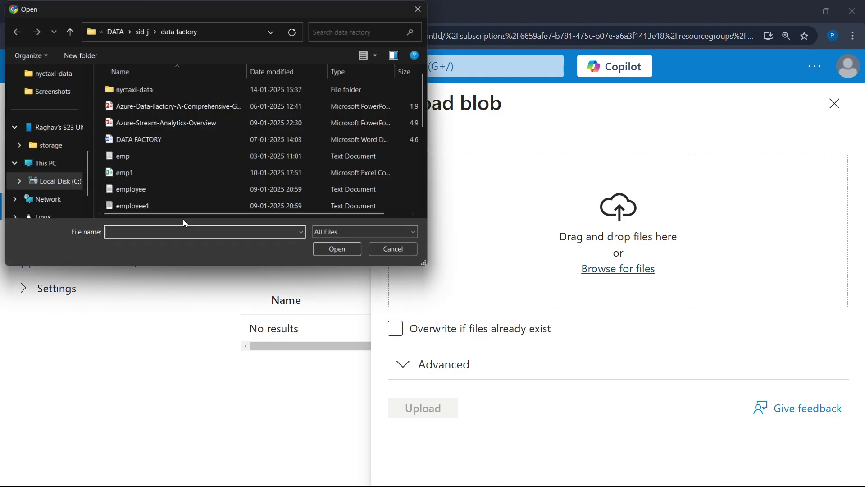
click(420, 9)
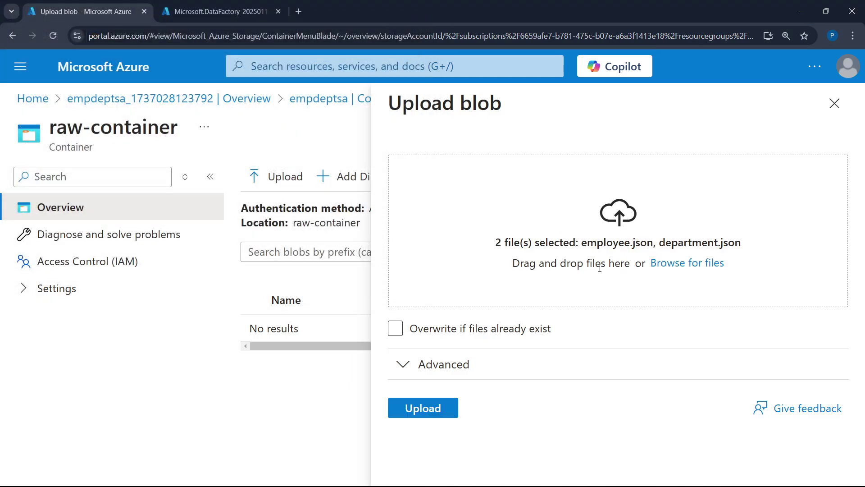
drag(588, 244, 746, 254)
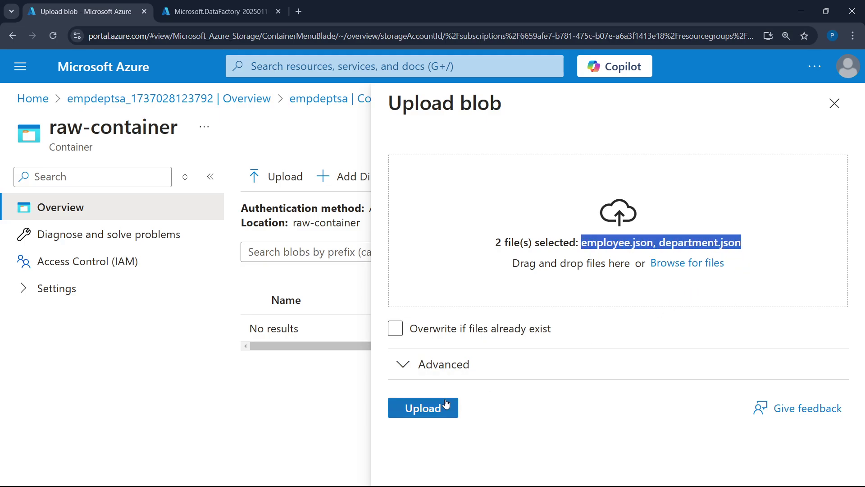
click(430, 408)
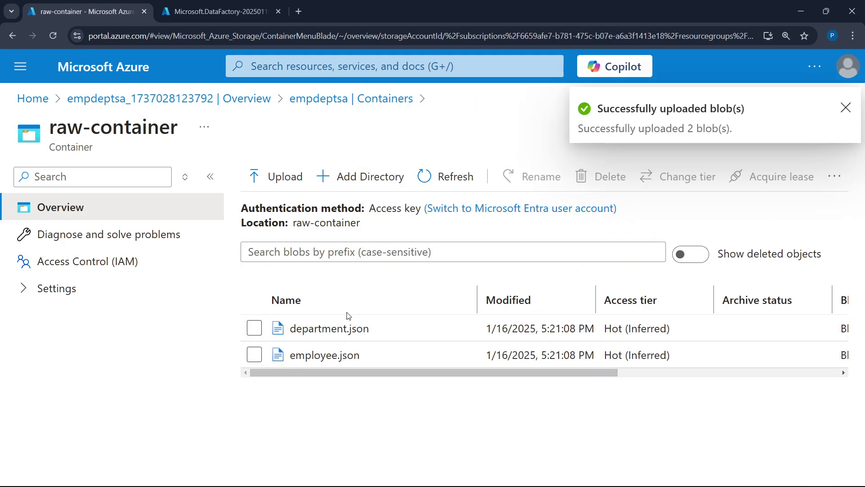
Examine the JSON contents of employee.json for the fields of its employee records, and close the file.
click(331, 355)
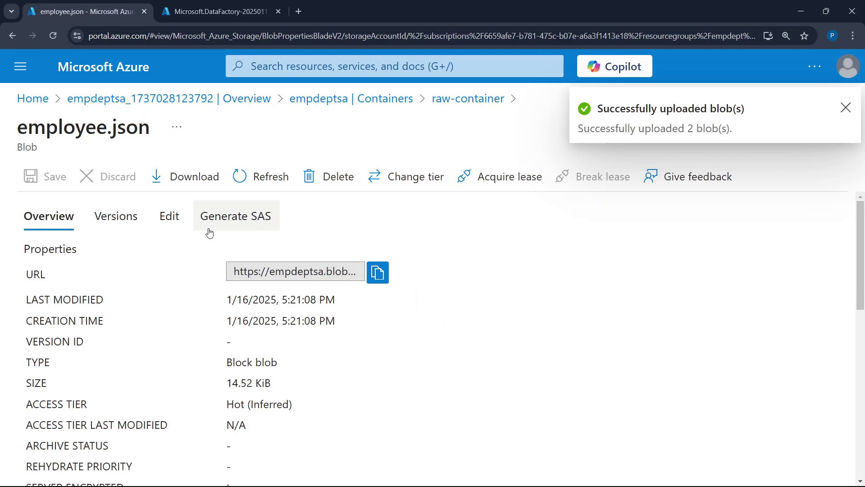
click(165, 224)
scroll(313, 296, down, 3)
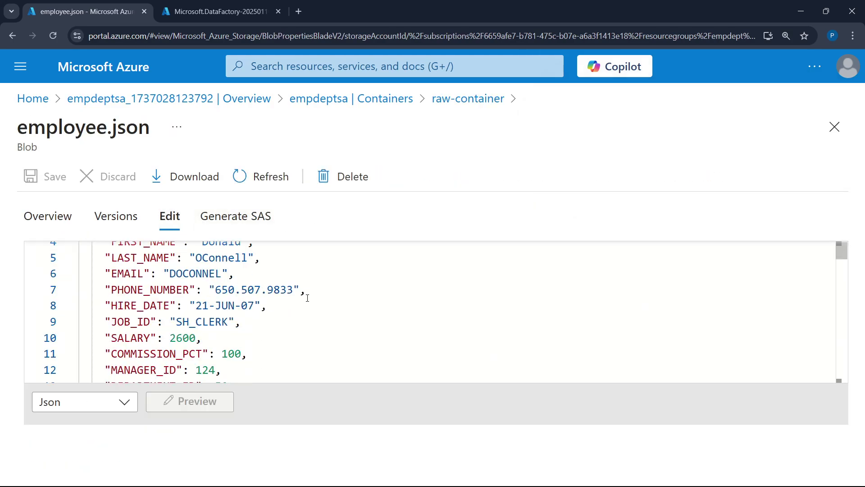
scroll(315, 299, up, 1)
scroll(315, 298, up, 1)
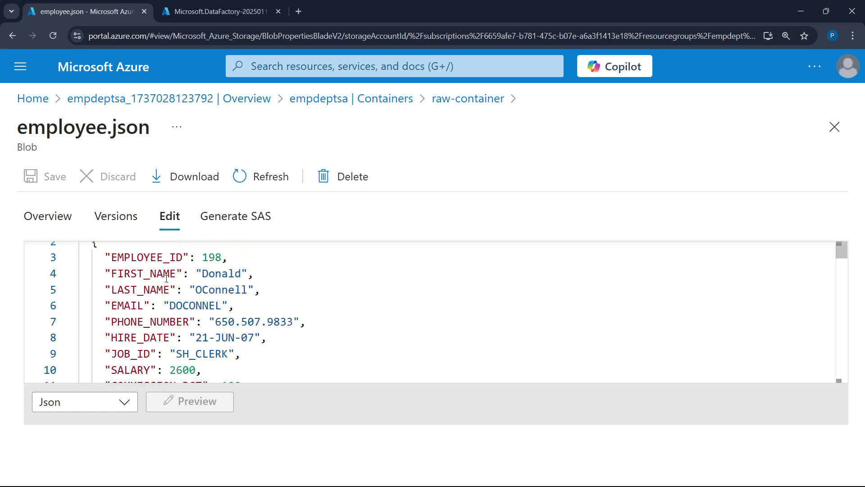
scroll(238, 280, down, 1)
scroll(158, 289, down, 2)
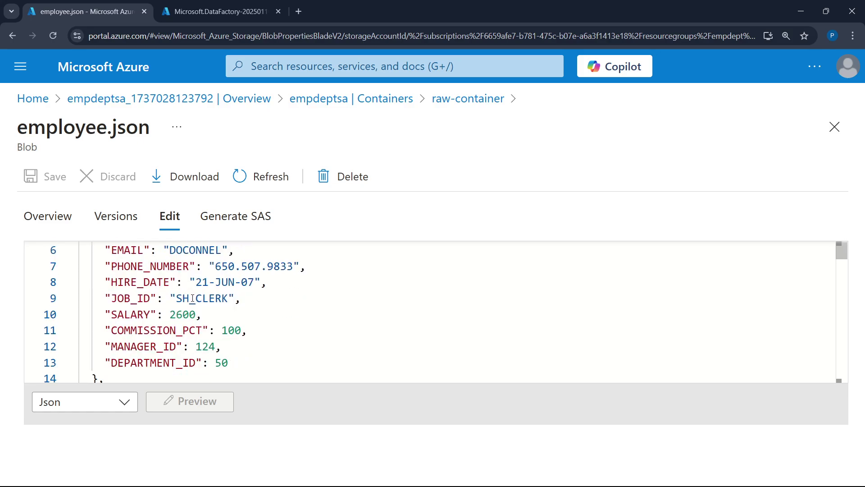
scroll(154, 301, down, 5)
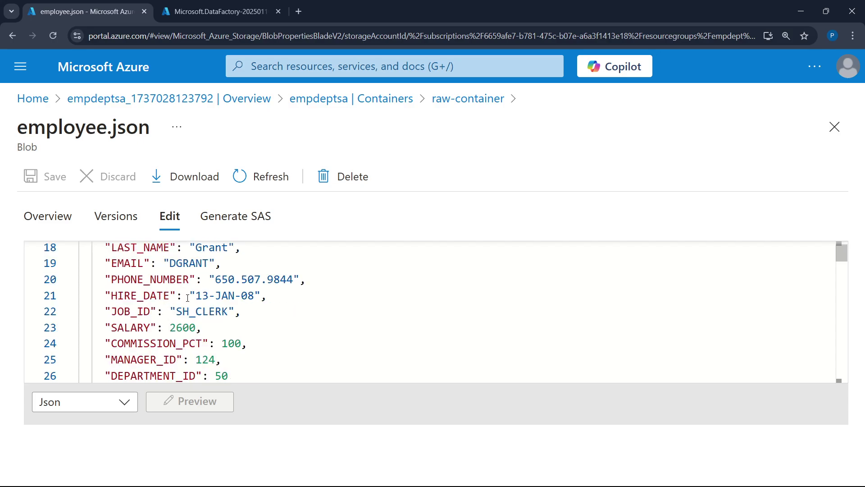
scroll(214, 296, up, 3)
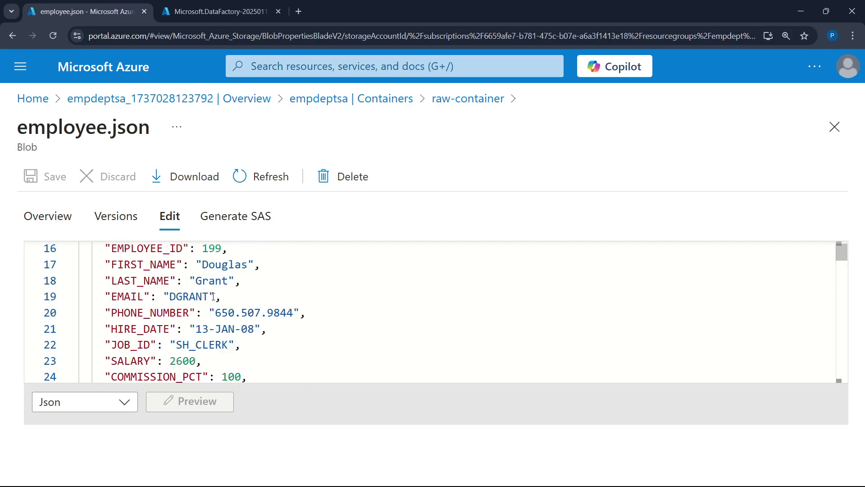
click(834, 126)
click(315, 356)
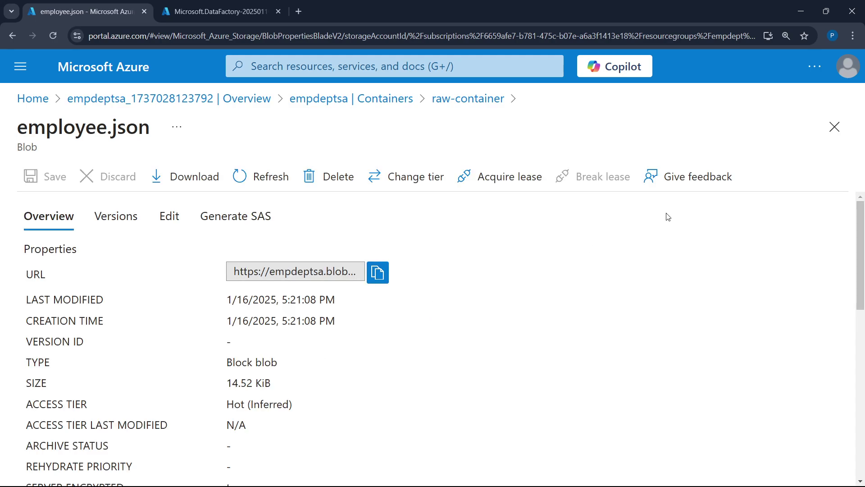
click(835, 127)
Examine the JSON contents of department.json for its record fields, and return to the storage account's container list.
click(311, 328)
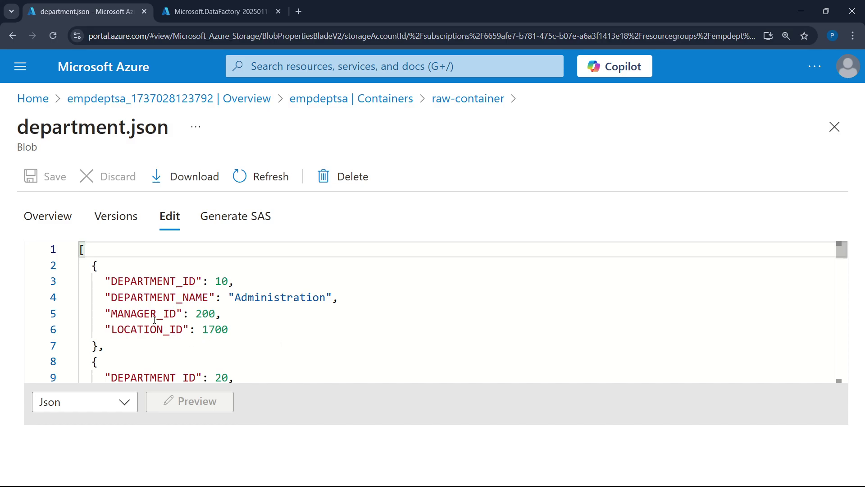
drag(184, 274, 321, 296)
drag(153, 313, 251, 319)
scroll(185, 339, down, 3)
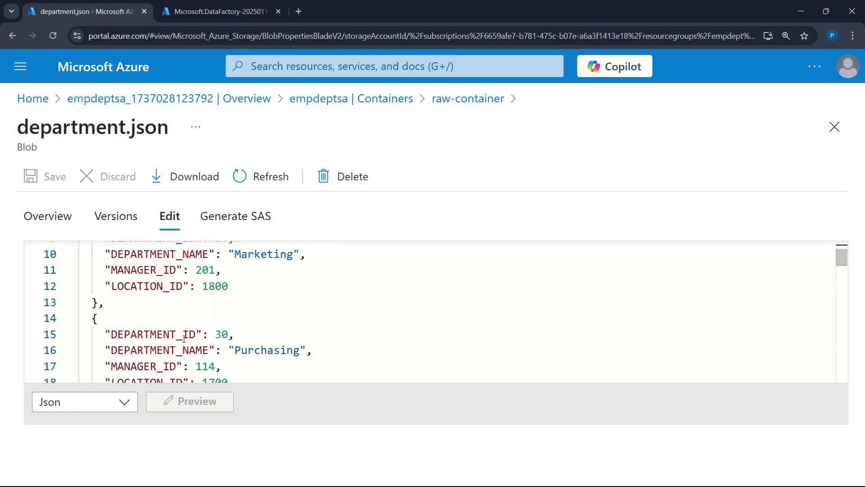
scroll(468, 307, down, 2)
click(835, 127)
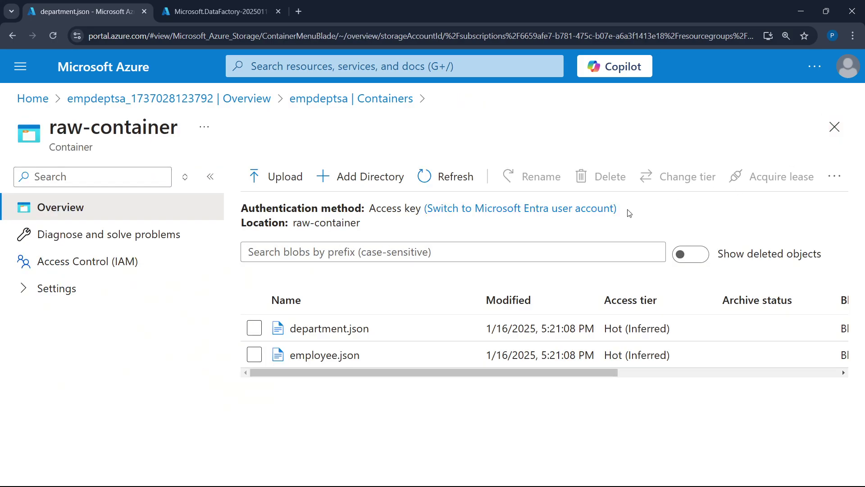
click(352, 98)
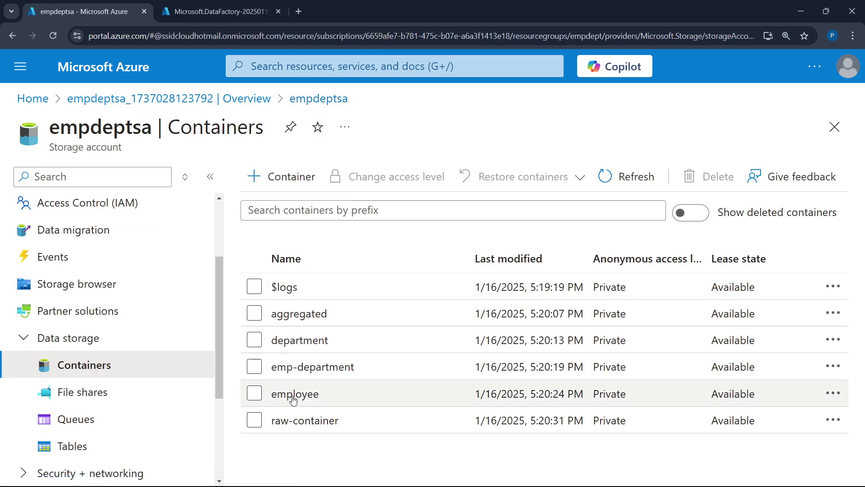
Switch to the data factory's deployment page and open the empdeptdf resource at its Azure Data Factory Studio section.
click(219, 12)
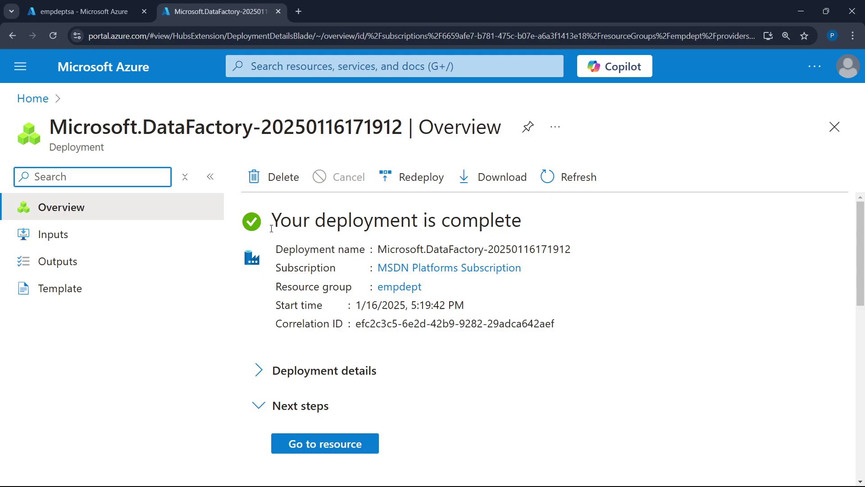
drag(271, 228, 607, 231)
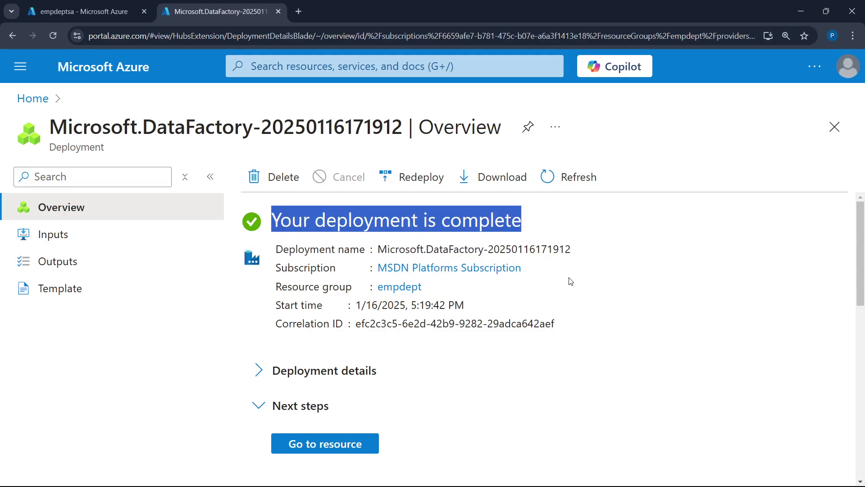
click(332, 446)
scroll(535, 322, down, 5)
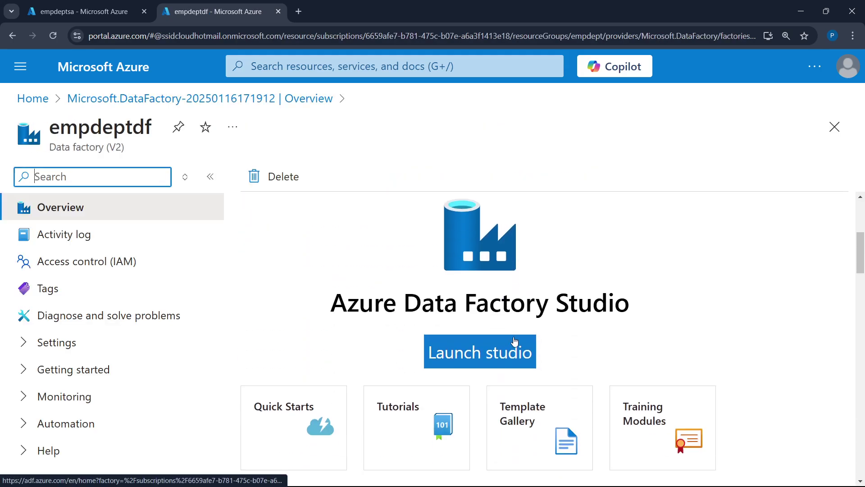
Launch Azure Data Factory Studio for empdeptdf, close its portal page, and dismiss the Git repository banner in the studio.
click(491, 358)
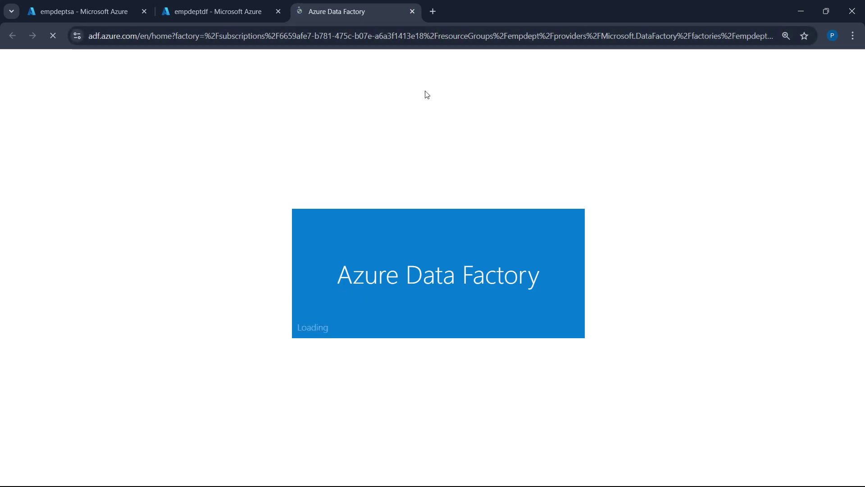
click(278, 11)
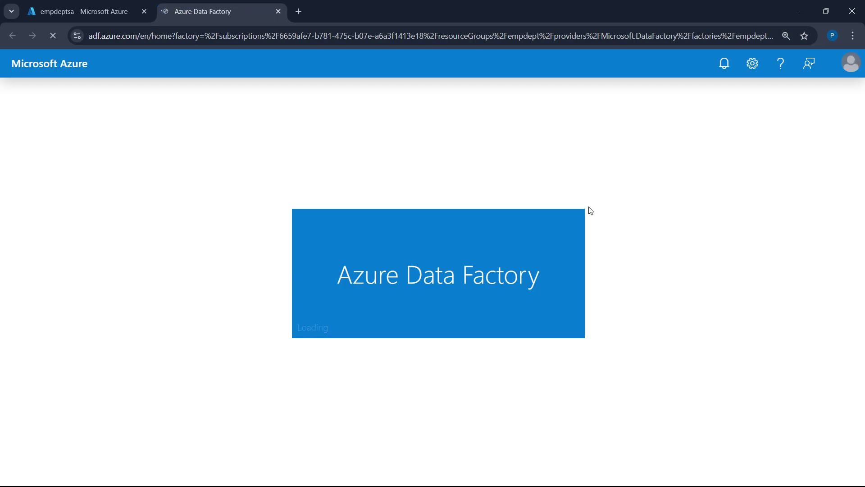
click(130, 10)
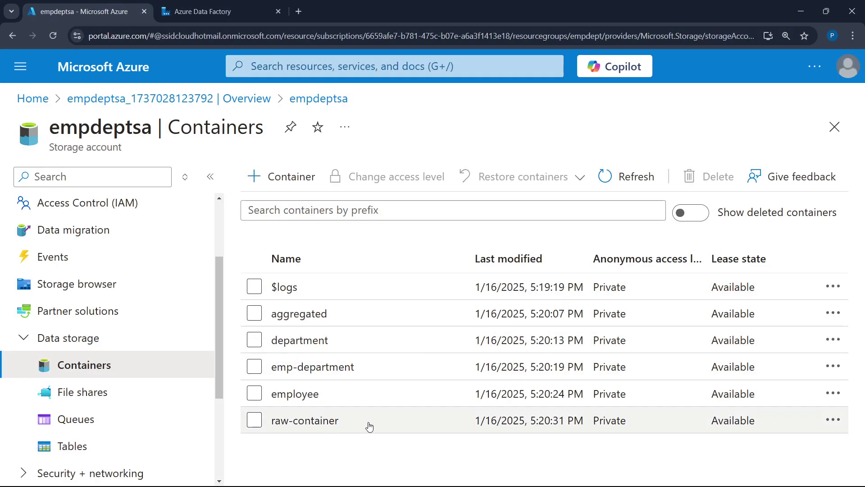
click(215, 14)
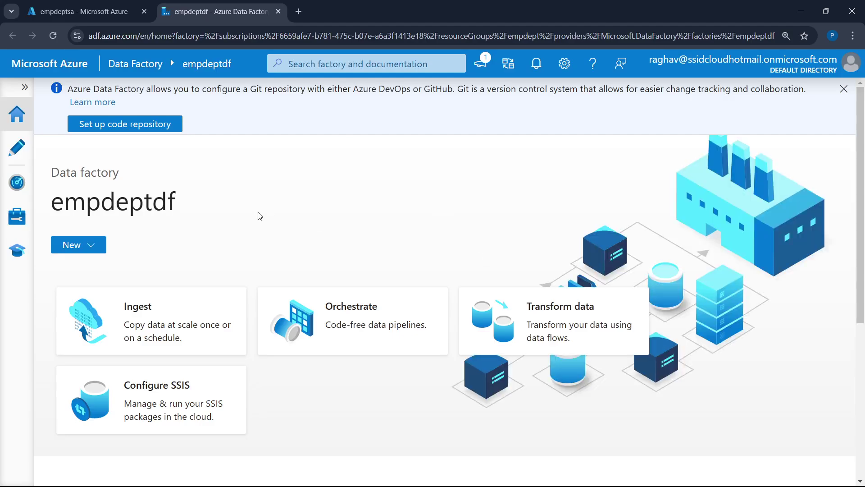
click(844, 90)
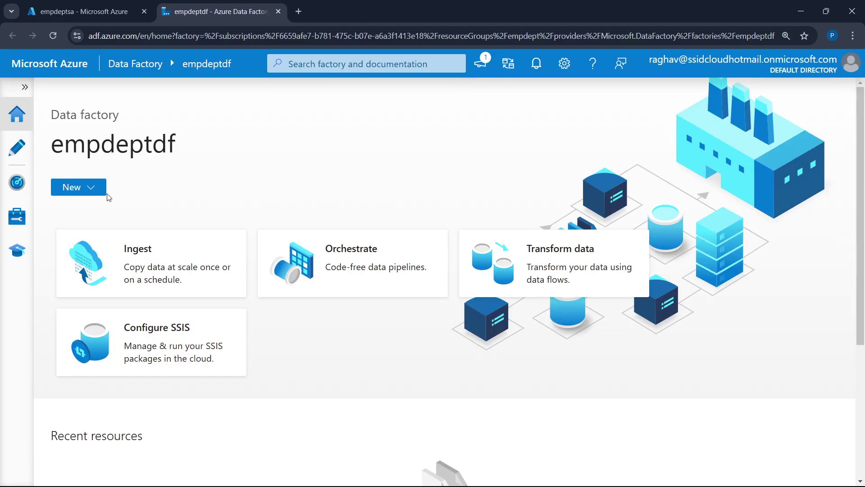
Create a new blank pipeline in the factory's authoring workspace and collapse the Factory Resources list.
click(17, 148)
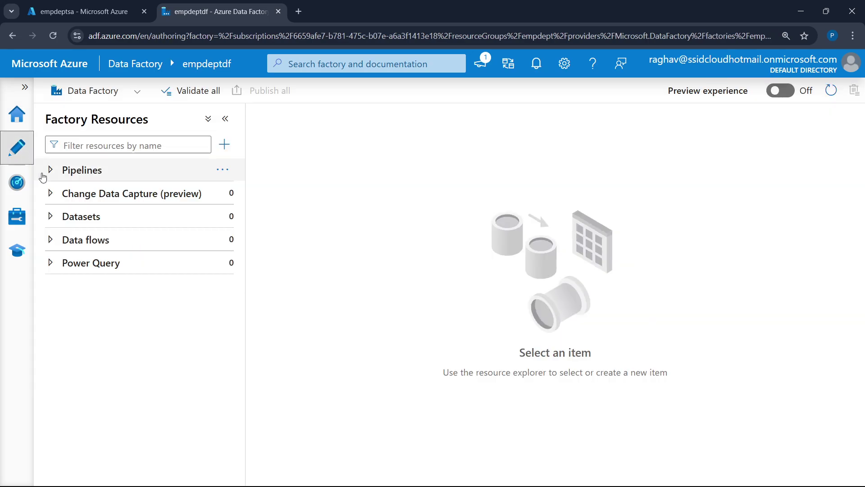
click(222, 171)
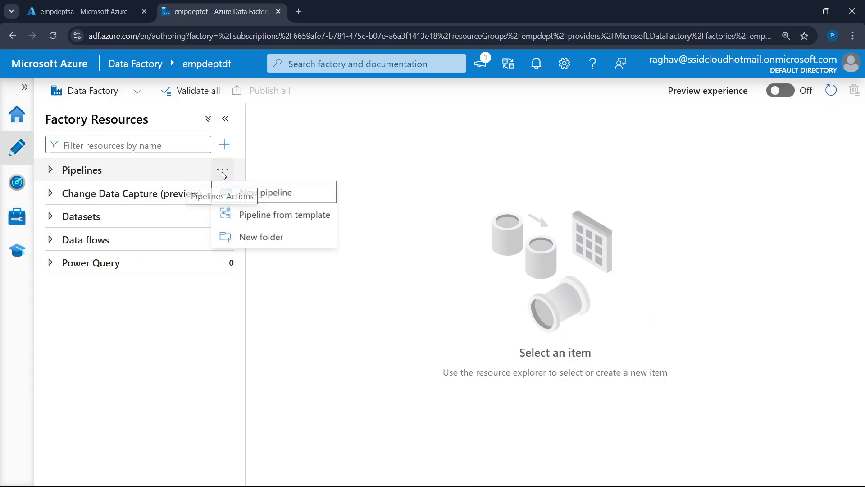
click(266, 198)
click(225, 119)
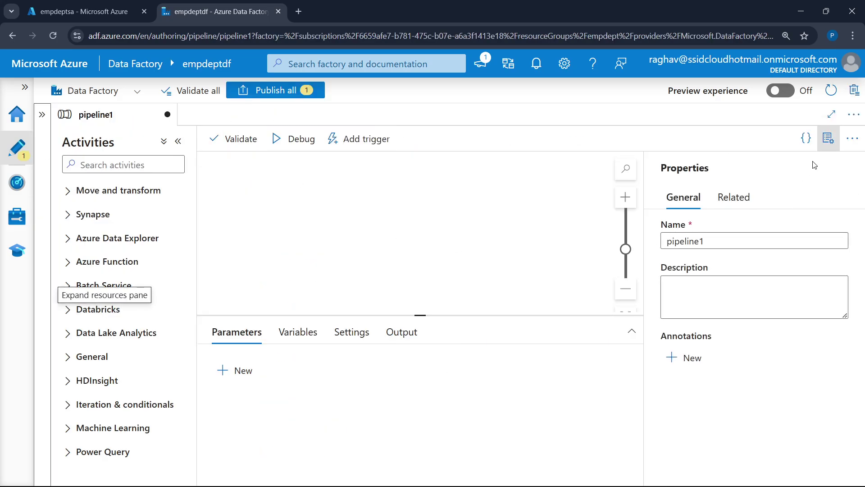
Name the pipeline "data ingestion" and hide its properties.
click(713, 241)
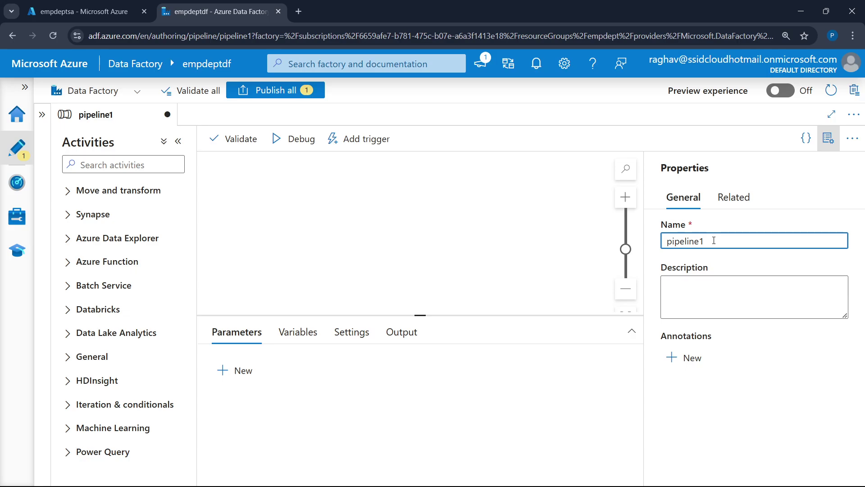
click(771, 375)
double_click(748, 240)
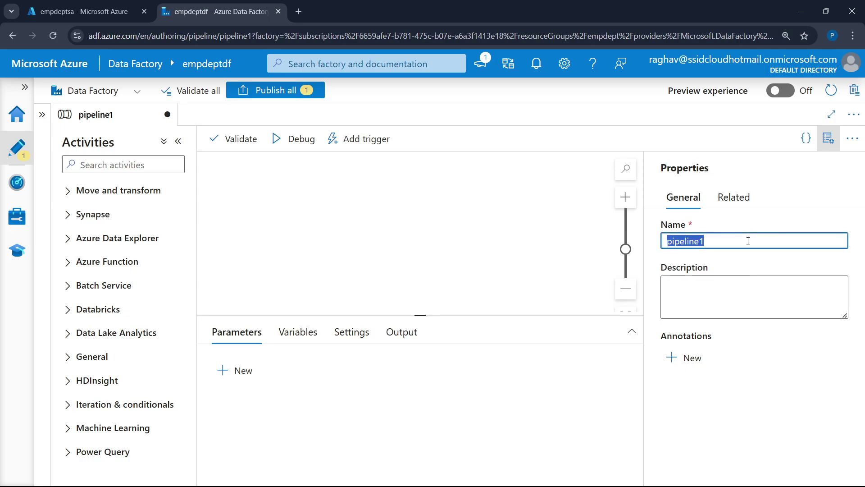
text(data ingestion)
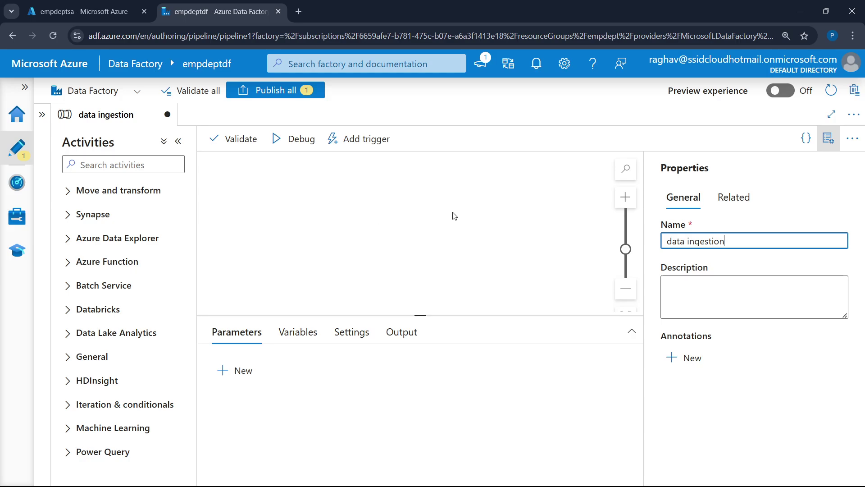
click(829, 138)
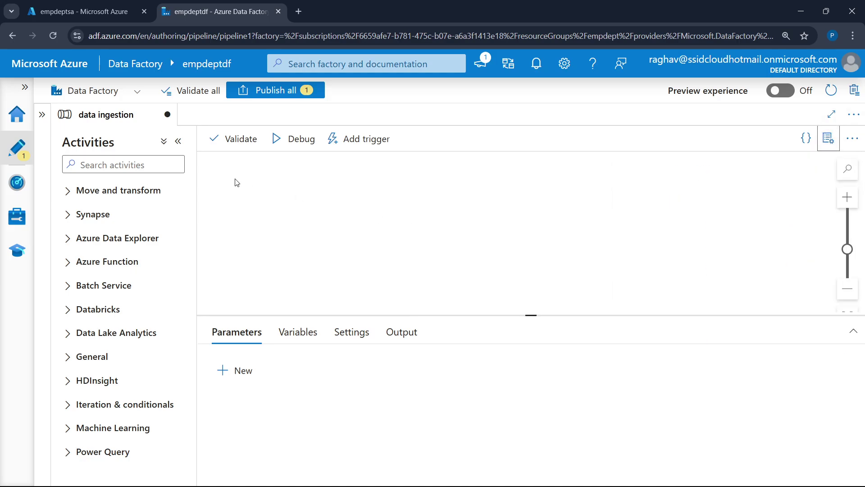
Find the Get Metadata activity by searching "get" and add it to the pipeline canvas.
click(138, 162)
text(get)
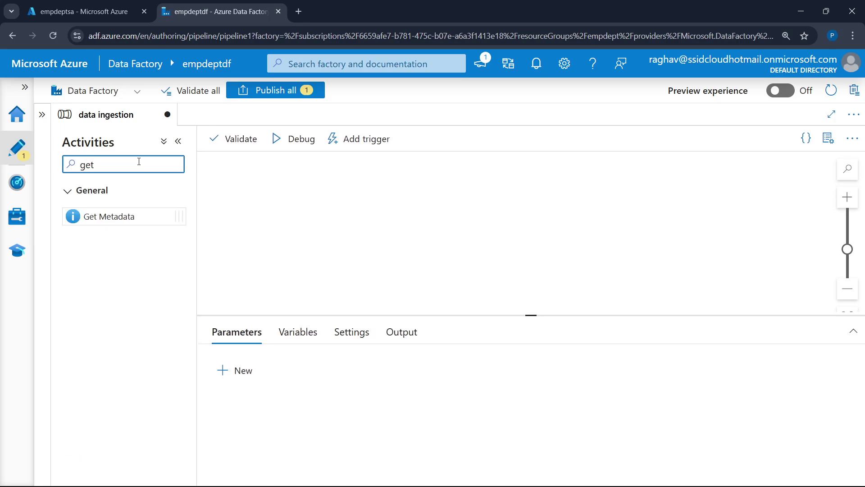
drag(113, 215, 366, 217)
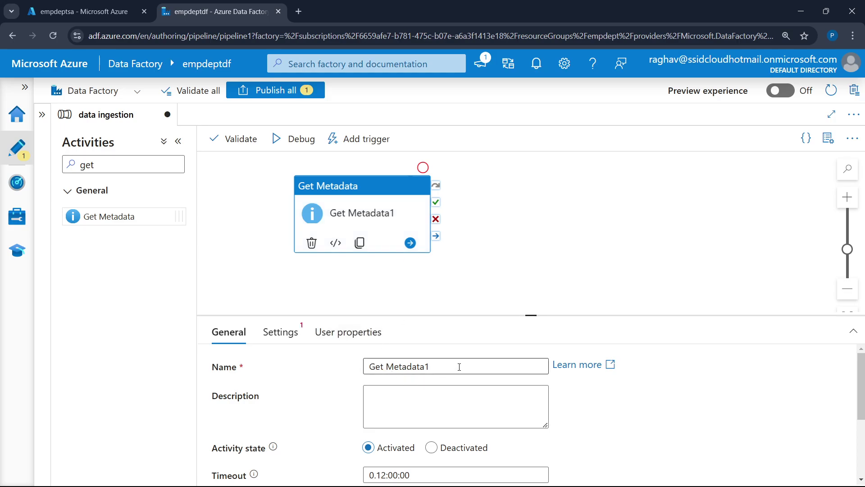
click(741, 374)
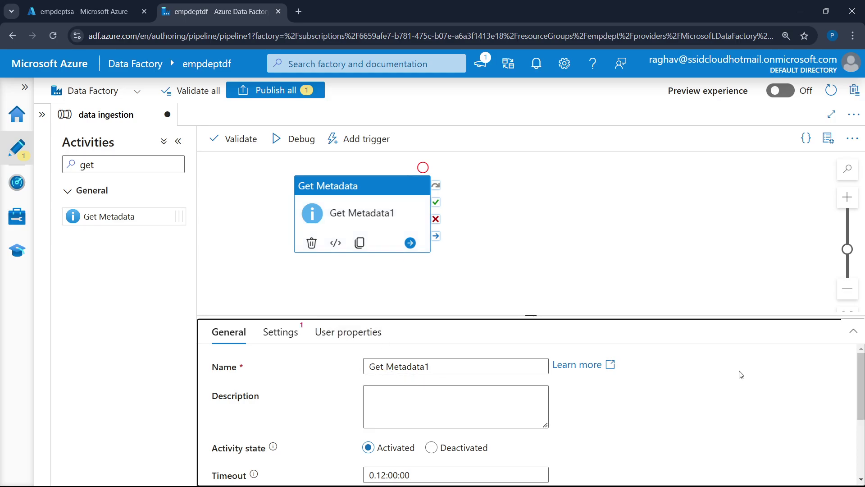
Start a new dataset for the Get Metadata activity using Azure Data Lake Storage Gen2 and the JSON format.
click(290, 335)
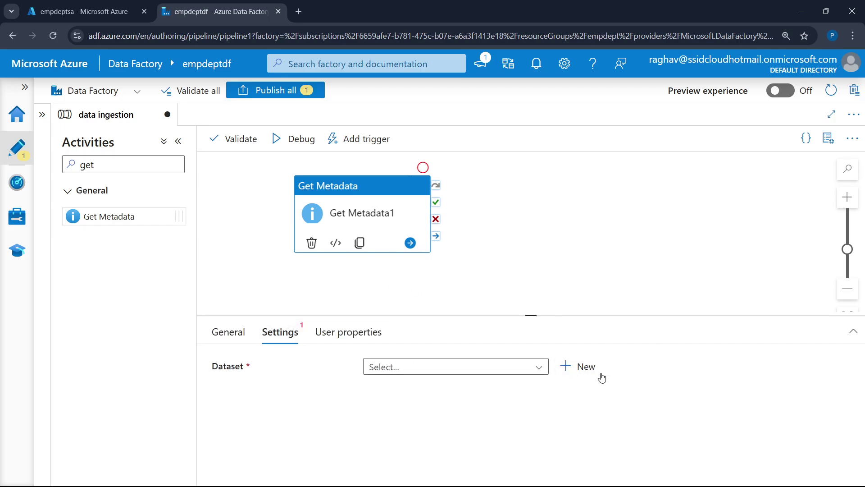
click(586, 366)
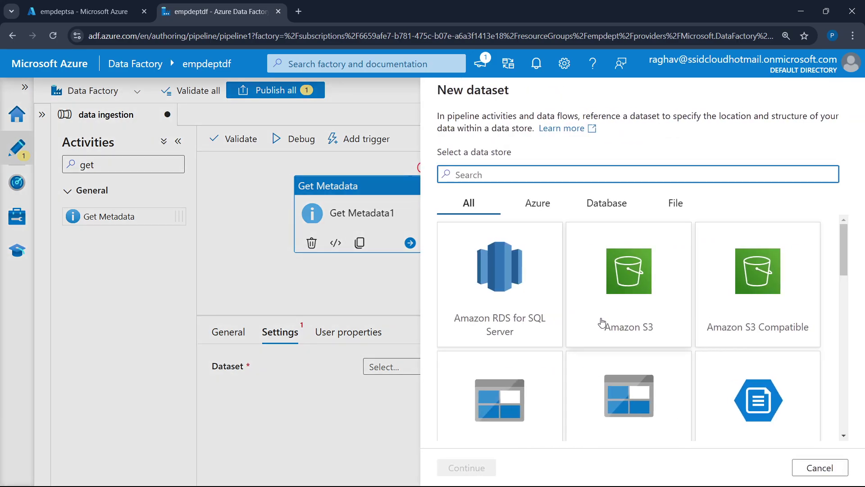
scroll(573, 353, down, 2)
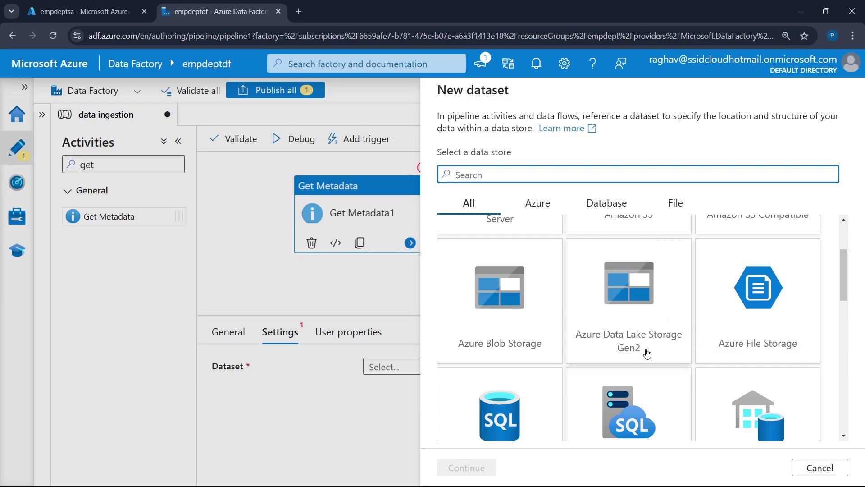
click(674, 344)
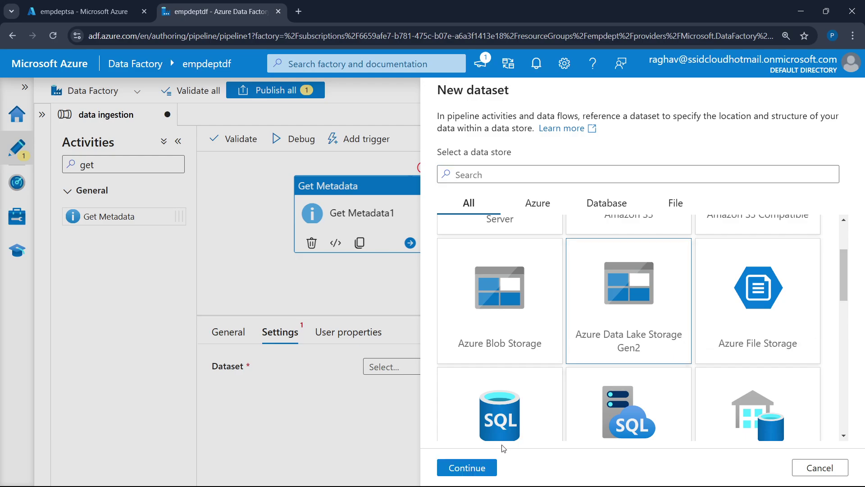
click(466, 469)
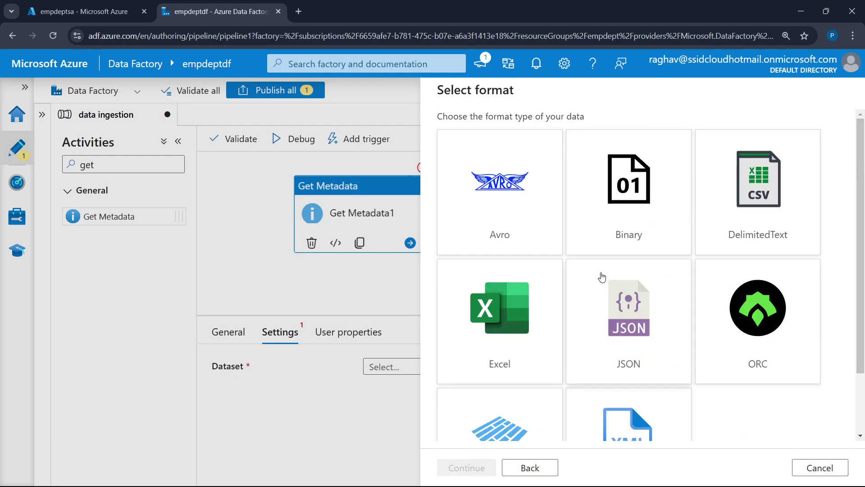
scroll(602, 284, down, 2)
click(600, 297)
click(471, 467)
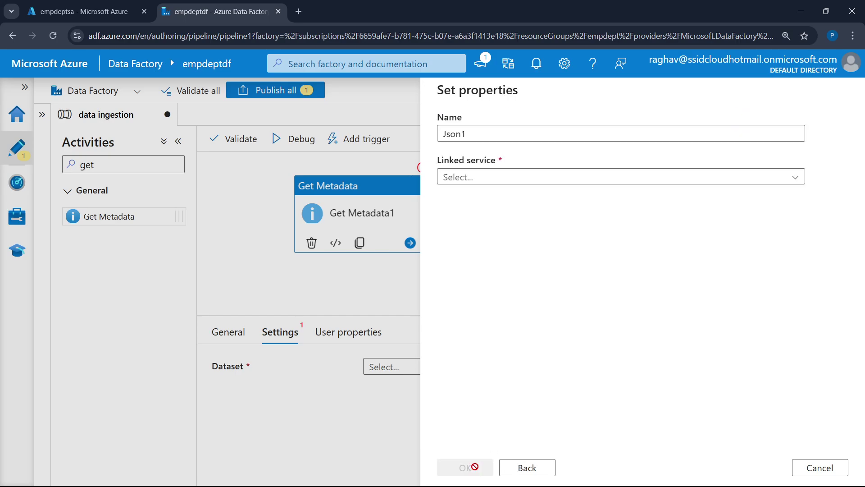
Name the dataset raw_containerJSON.
click(486, 138)
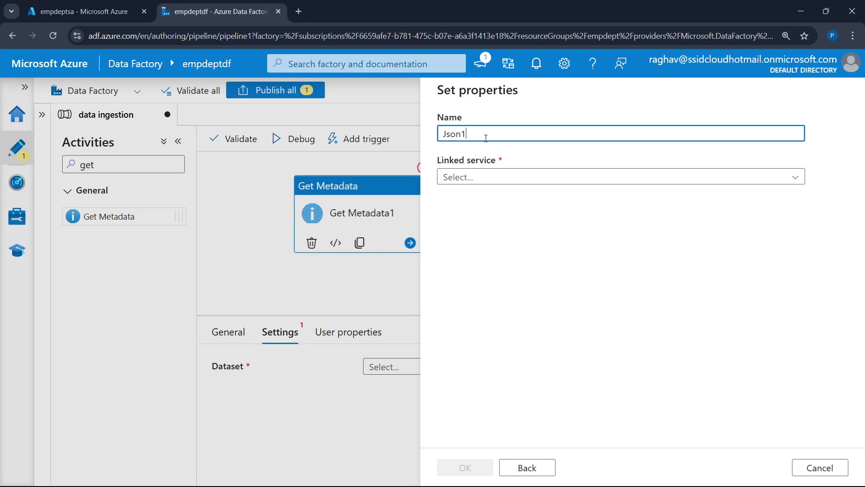
click(556, 275)
double_click(518, 130)
text(raw)
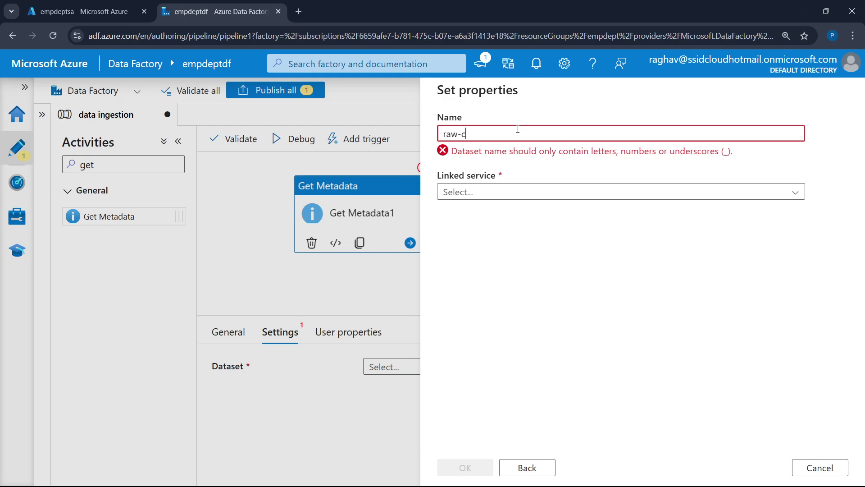
text(_containerJSON)
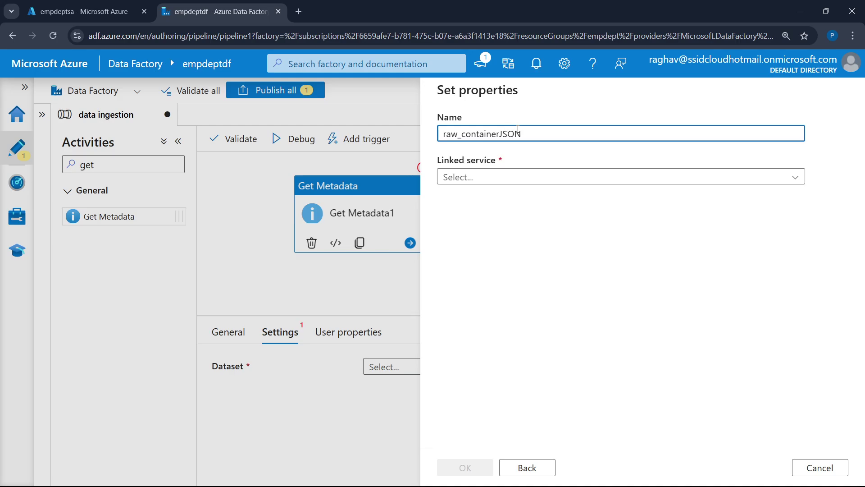
Start a new linked service for the dataset and name it raw_data.
click(532, 176)
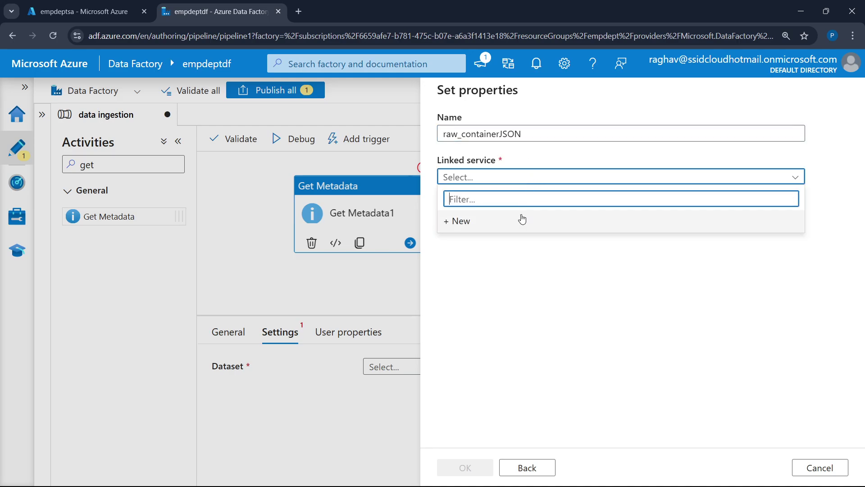
click(519, 218)
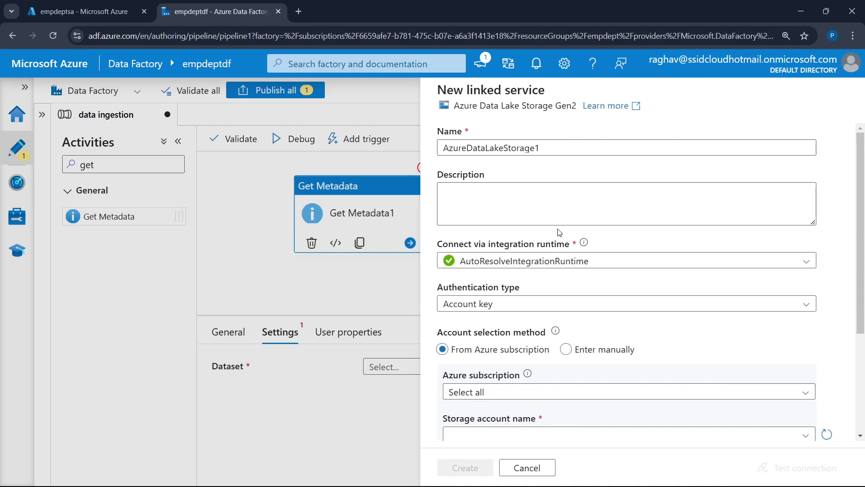
click(558, 148)
drag(558, 148, 445, 154)
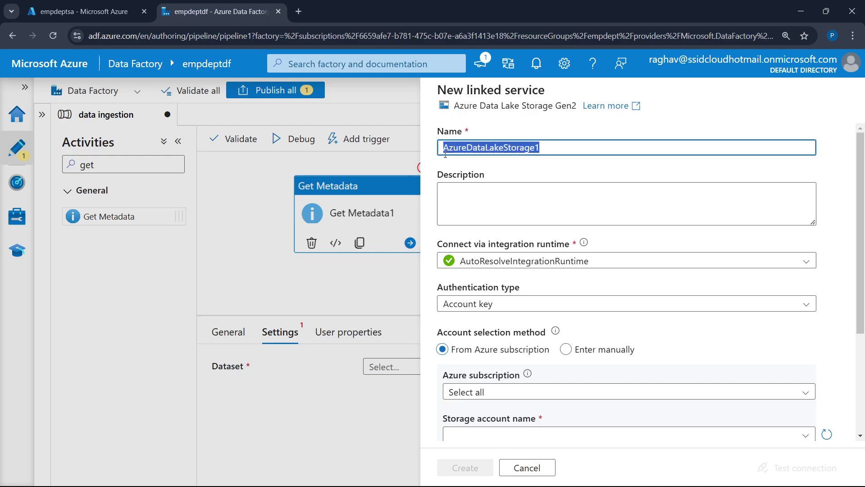
text(raw-d)
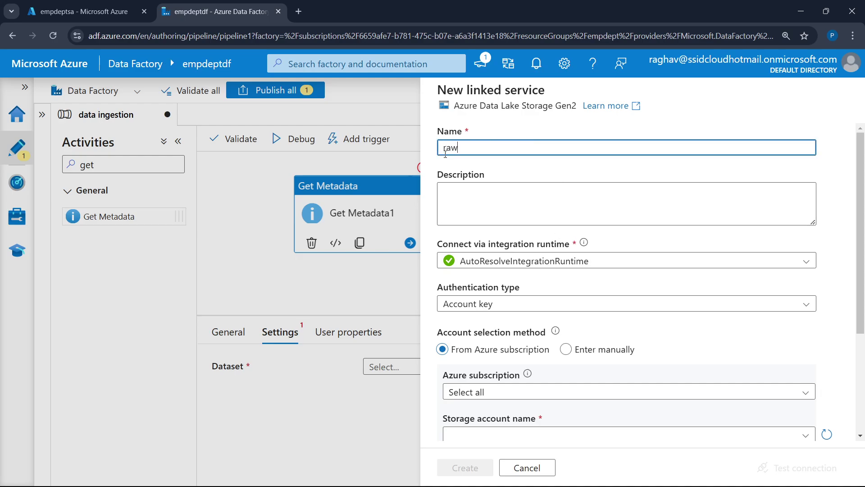
key(BackSpace)
key(BackSpace)
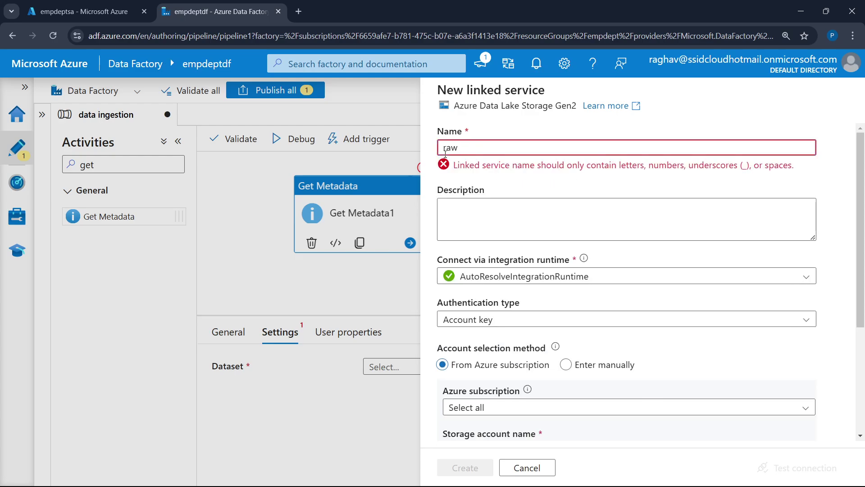
text(_data)
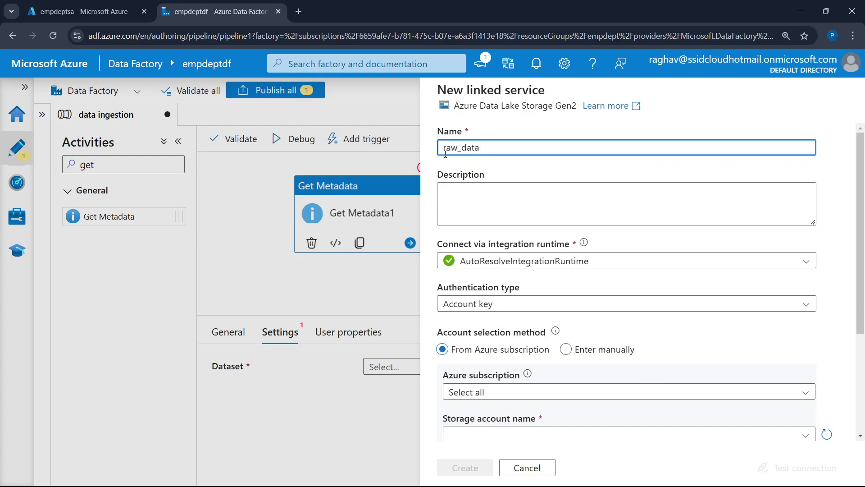
Set the linked service's Azure subscription to MSDN Platforms Subscription and its storage account to empdeptsa.
scroll(495, 203, down, 4)
click(523, 243)
click(531, 274)
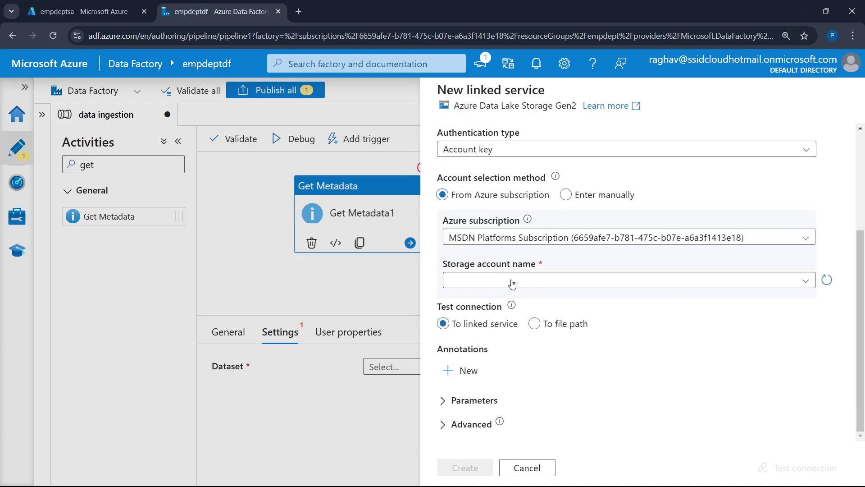
click(512, 283)
click(512, 301)
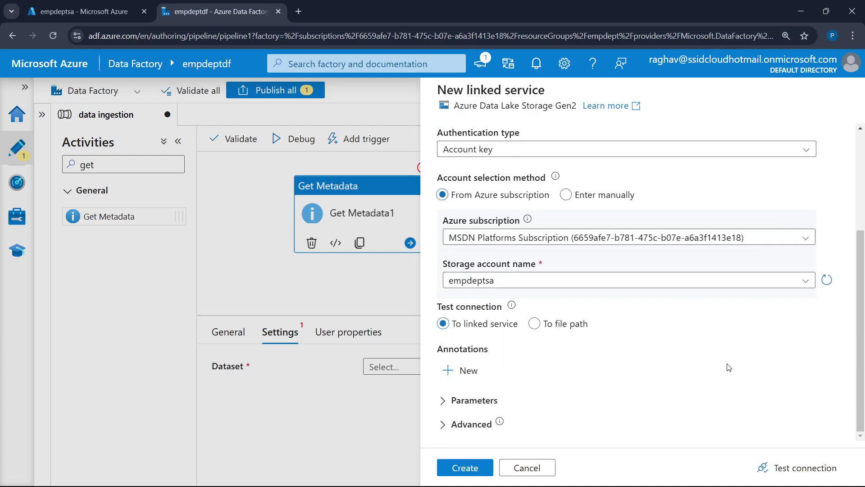
Test the linked service's connection to the storage account and create the linked service.
click(770, 468)
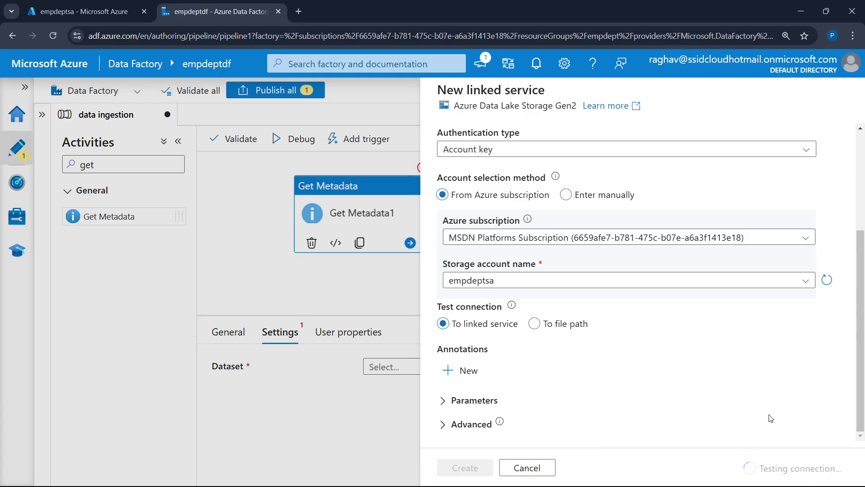
scroll(739, 406, up, 4)
scroll(738, 407, down, 5)
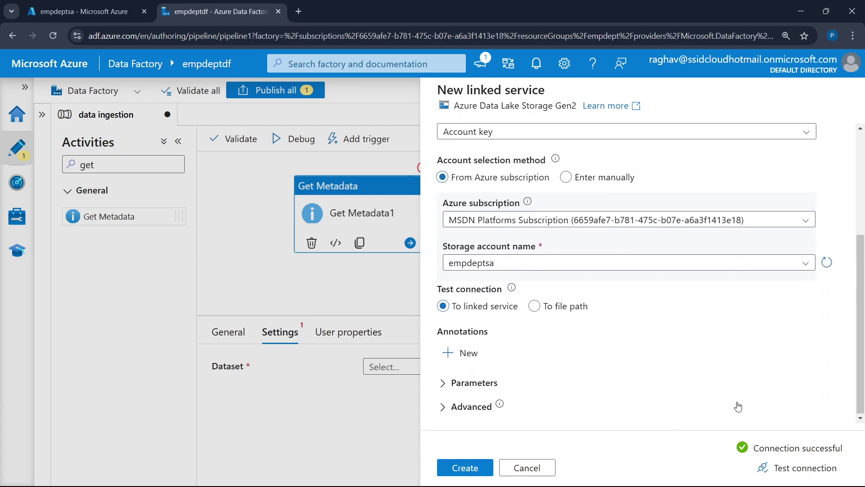
click(464, 467)
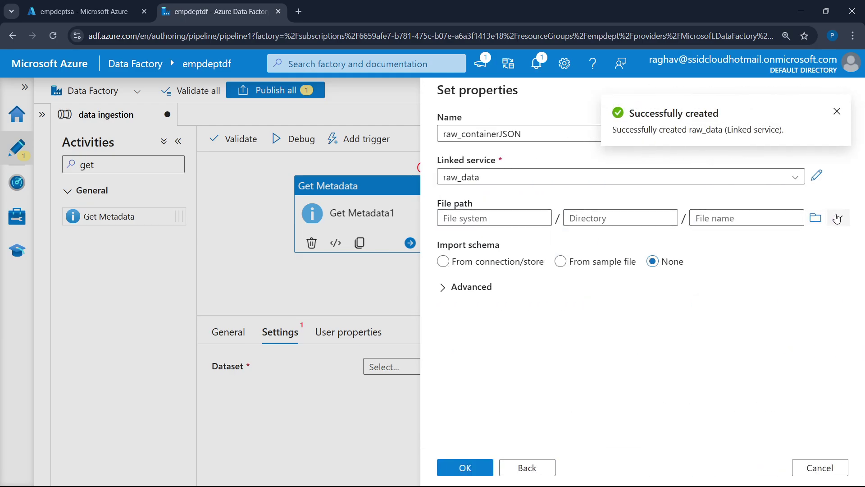
Set the dataset's file path to the raw-container folder and create the dataset.
click(816, 218)
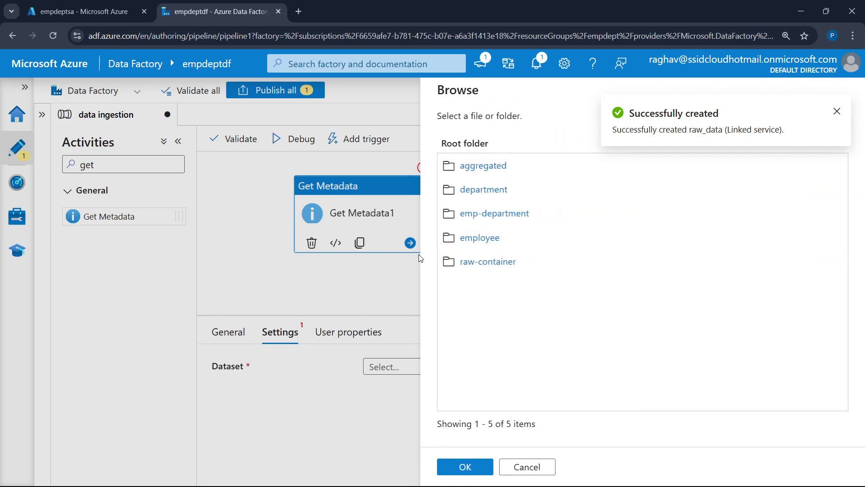
click(502, 262)
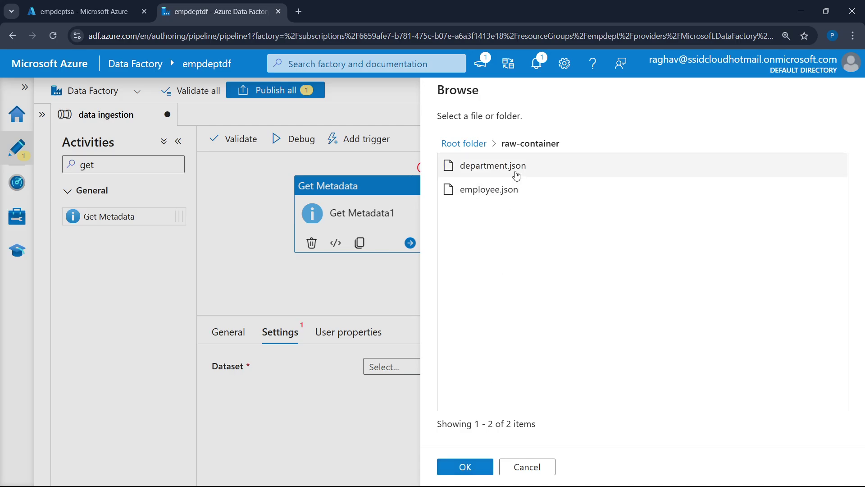
click(476, 471)
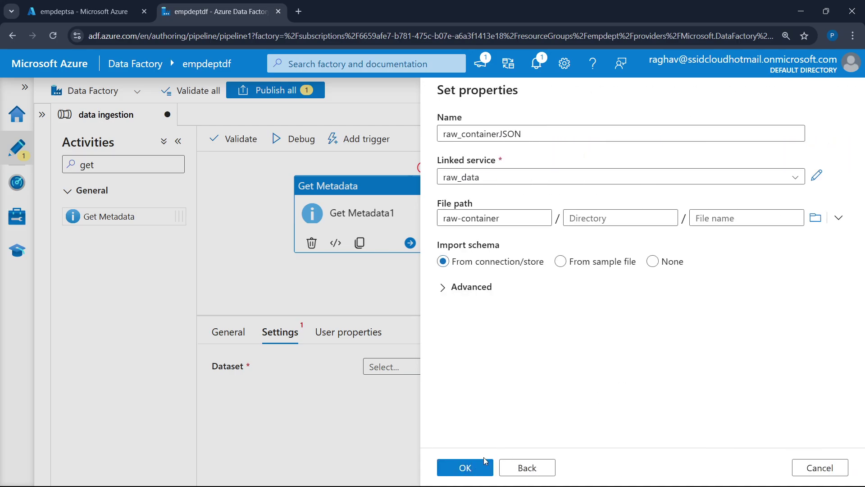
click(484, 460)
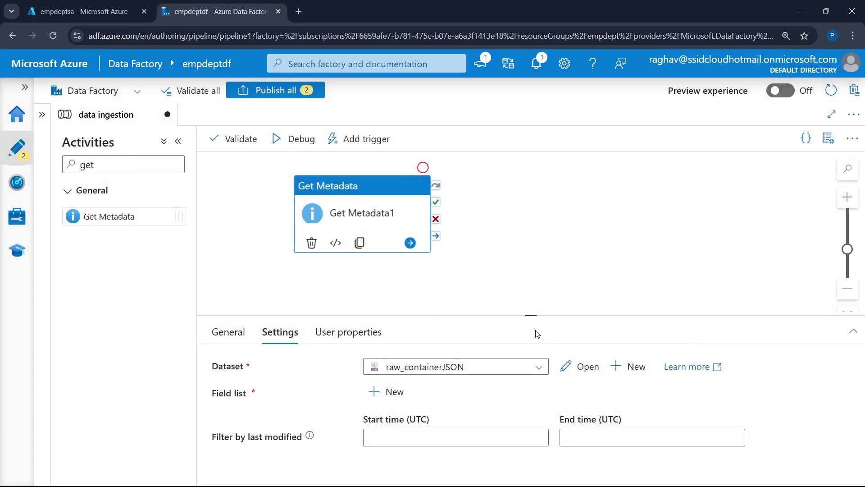
Add a Child items argument to the field list of the Get Metadata1 activity.
click(377, 392)
drag(531, 316, 535, 268)
click(569, 394)
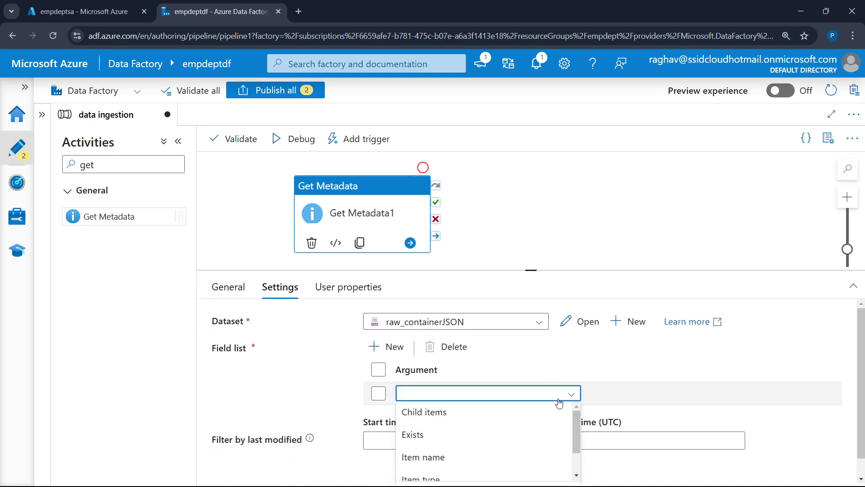
click(472, 419)
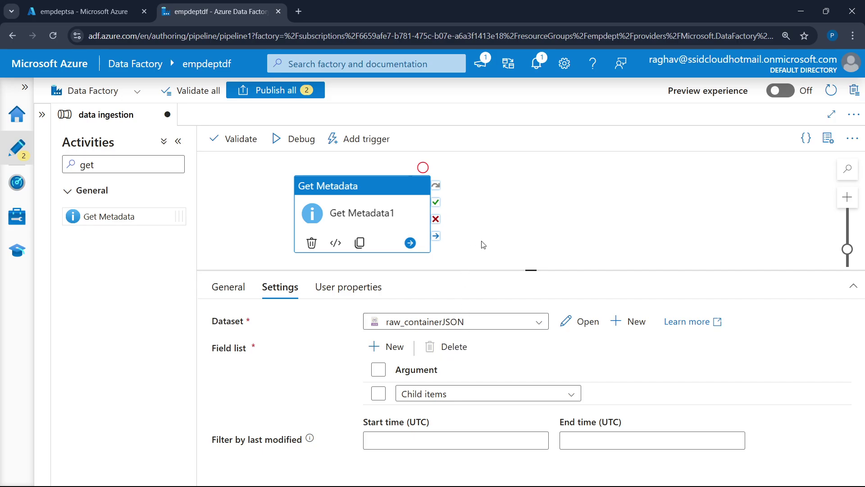
Debug the data ingestion pipeline, refresh the run status and open the output of the Get Metadata1 activity.
click(297, 147)
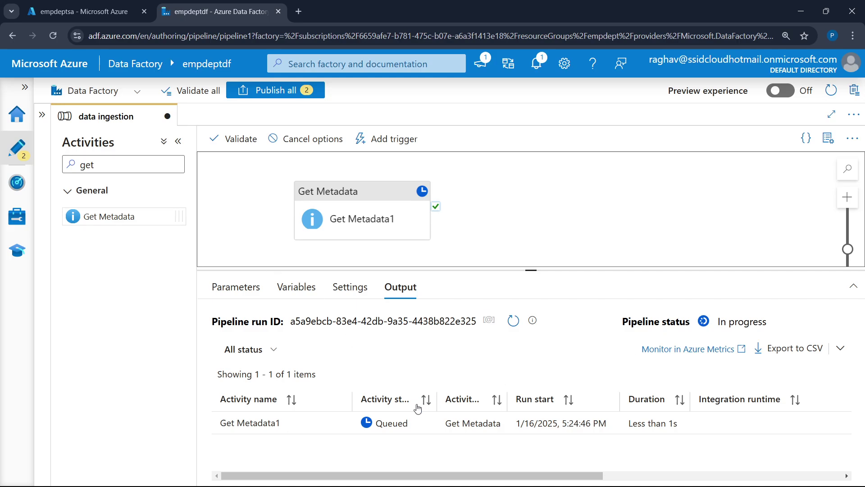
click(513, 320)
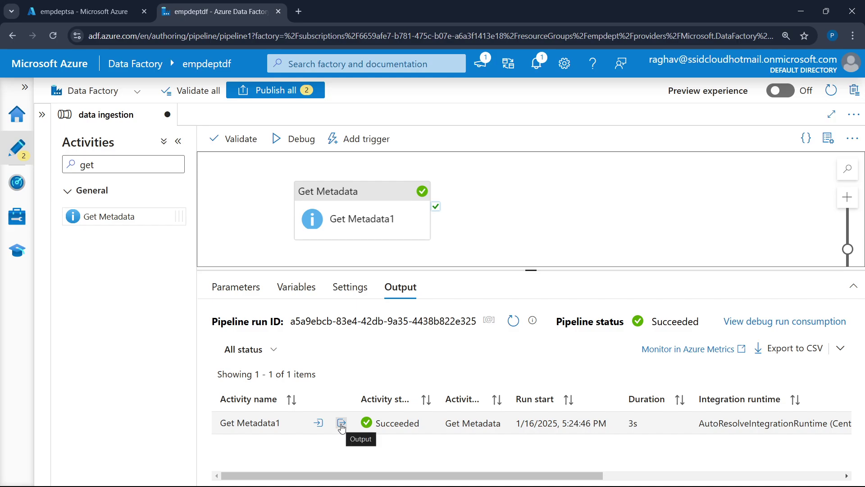
click(342, 424)
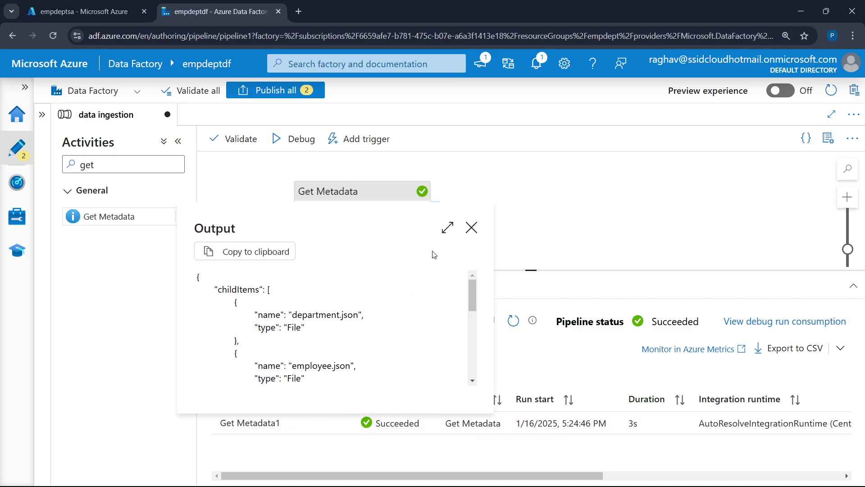
Examine the childItems entries in the enlarged Get Metadata1 output, including each file's name and type, and close the output.
click(448, 227)
drag(71, 136, 169, 144)
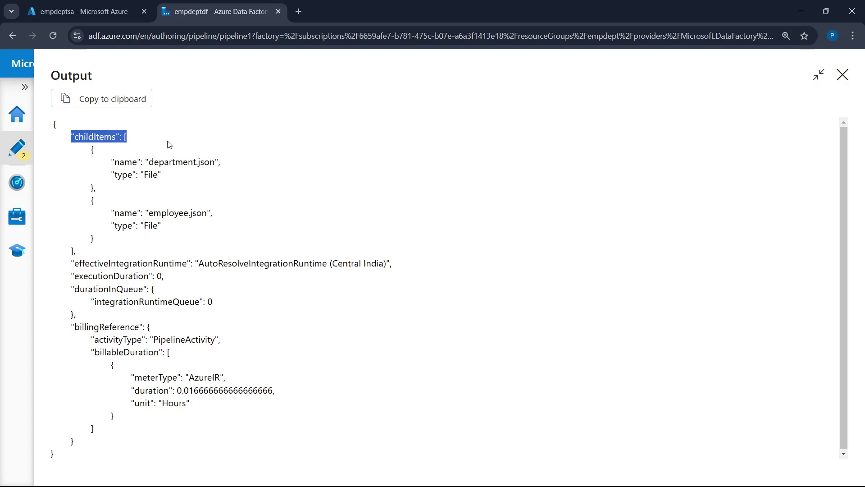
drag(112, 162, 239, 188)
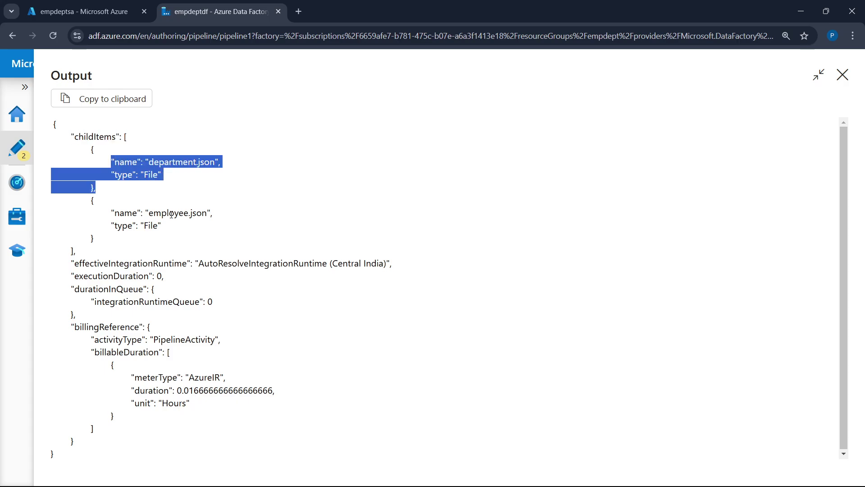
drag(104, 213, 228, 241)
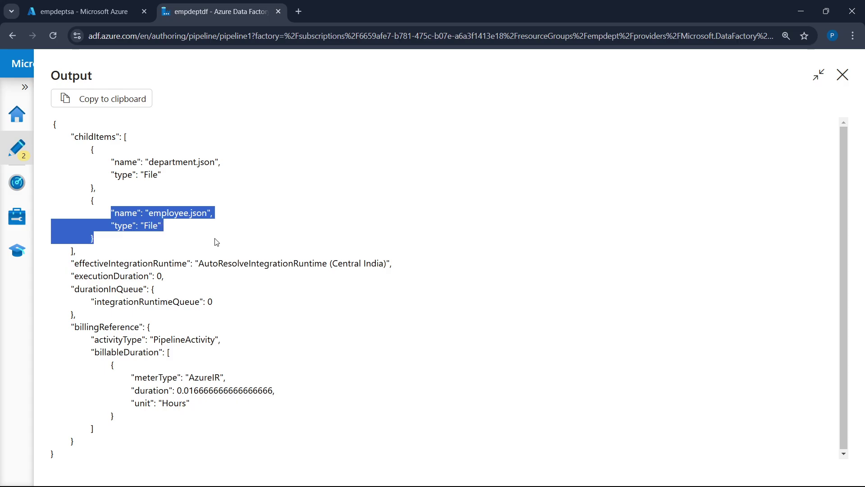
click(161, 226)
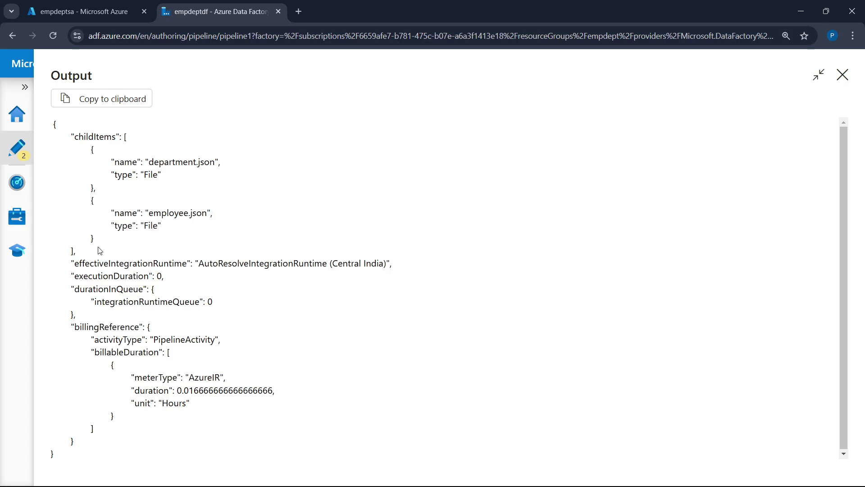
drag(99, 251, 75, 131)
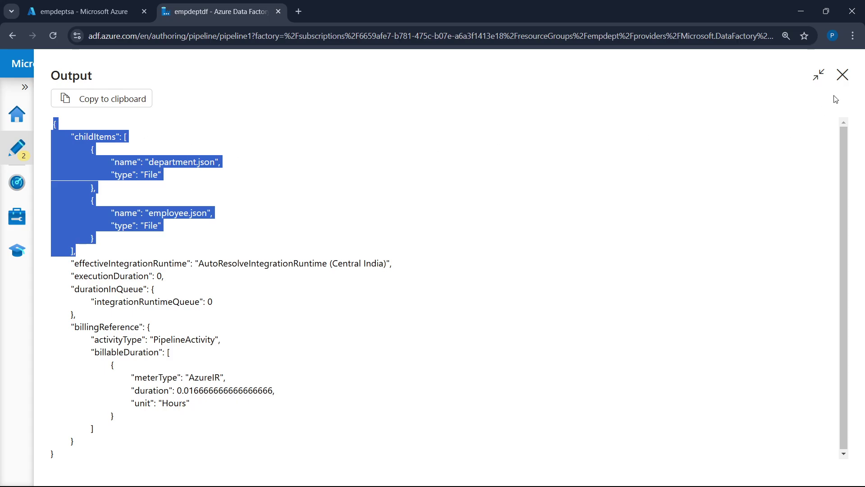
click(842, 74)
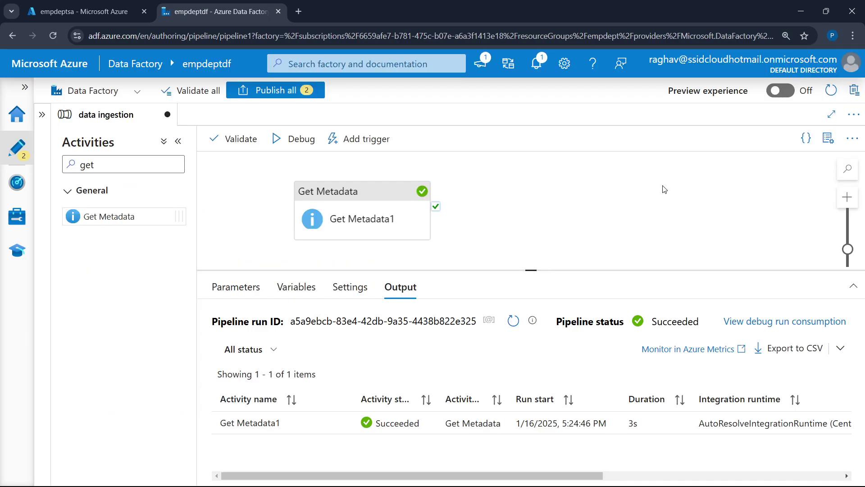
click(622, 201)
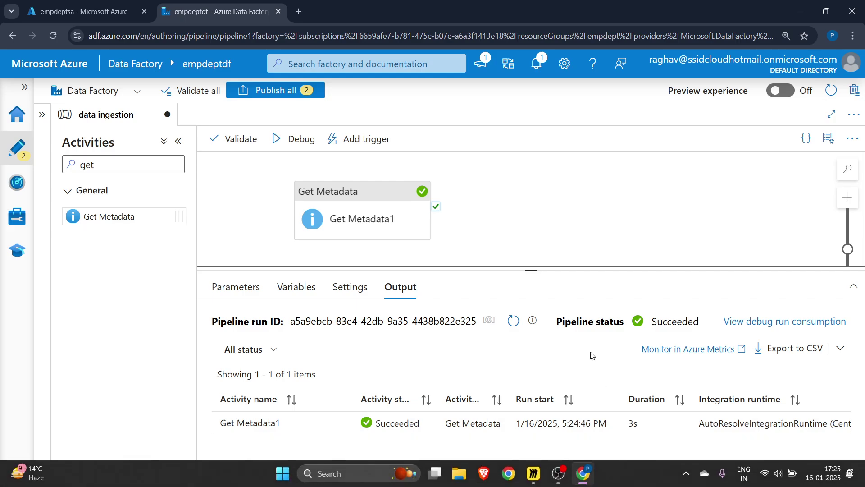
Find the ForEach activity and add it to the pipeline canvas beside Get Metadata1.
click(123, 166)
key(BackSpace)
key(BackSpace)
key(BackSpace)
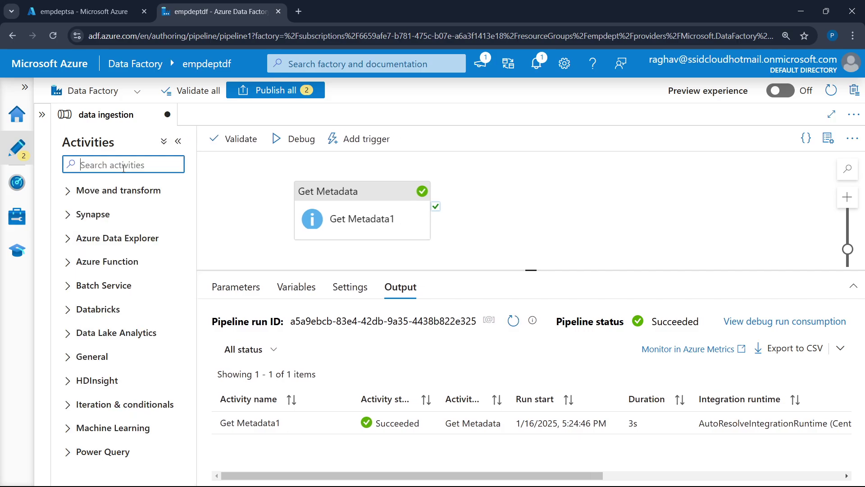
text(fore)
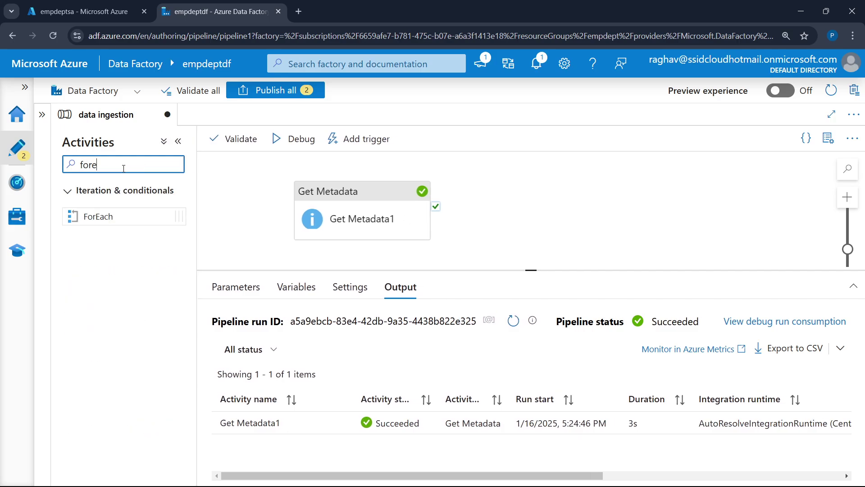
drag(106, 215, 577, 218)
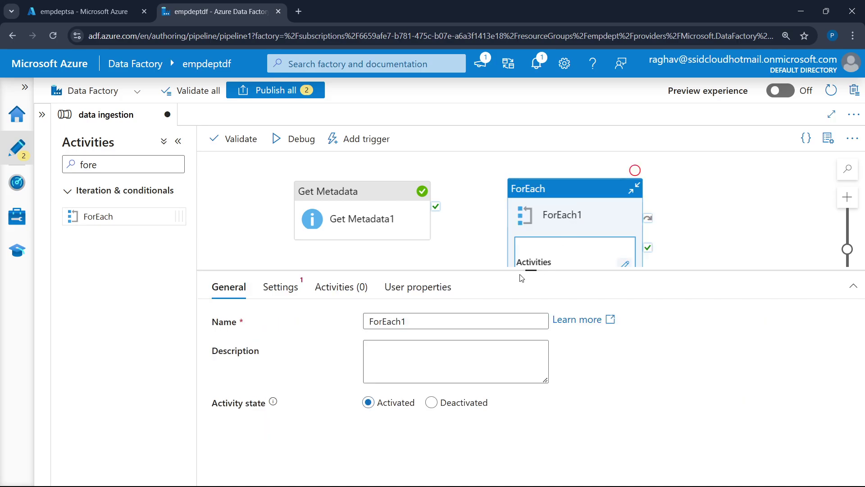
Connect the on-success output of Get Metadata1 to the ForEach1 activity.
drag(531, 272, 529, 344)
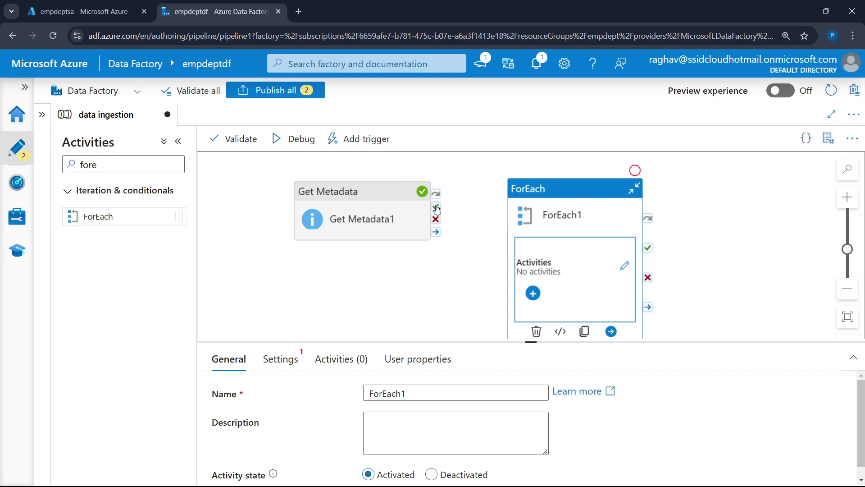
drag(435, 207, 494, 238)
drag(514, 265, 514, 265)
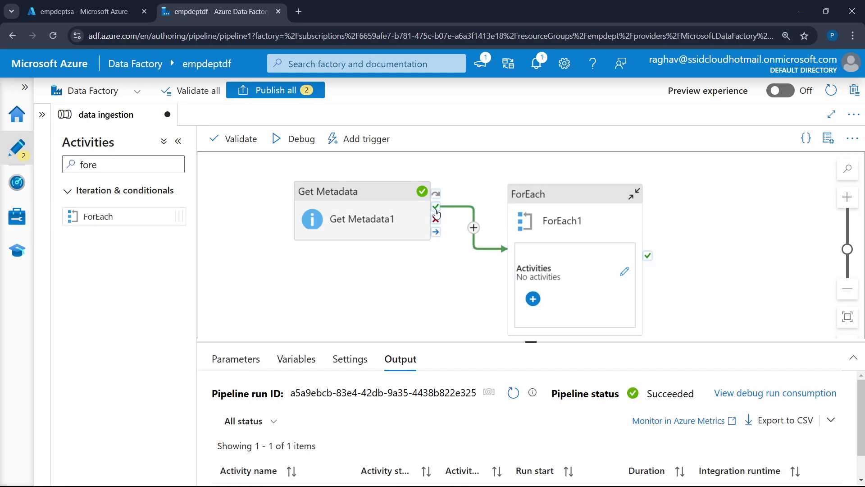
click(436, 216)
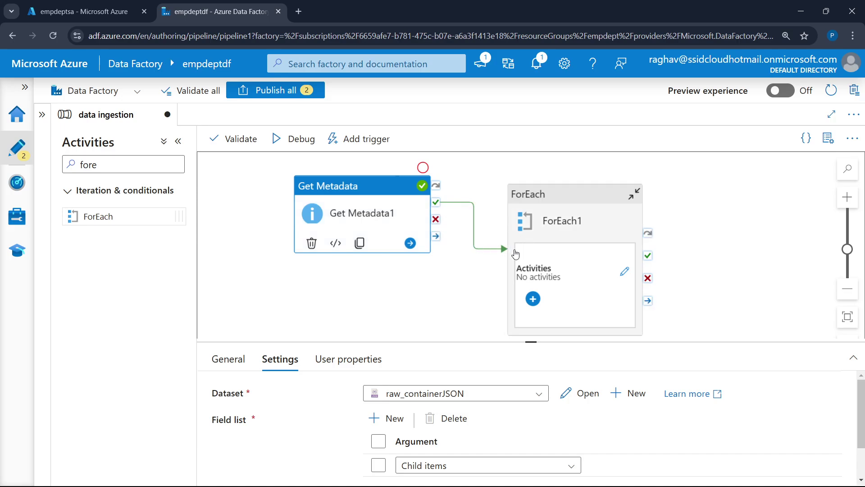
Enable sequential execution in the settings of the ForEach1 activity.
drag(531, 340, 531, 280)
click(568, 221)
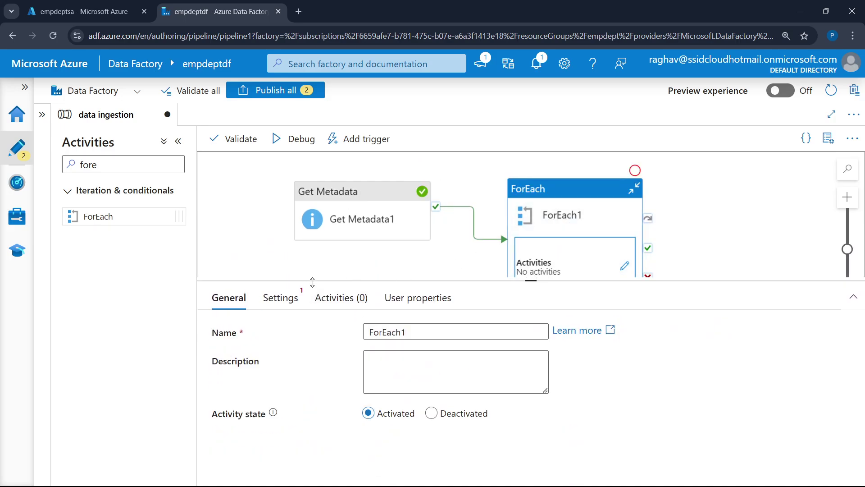
click(287, 302)
click(369, 329)
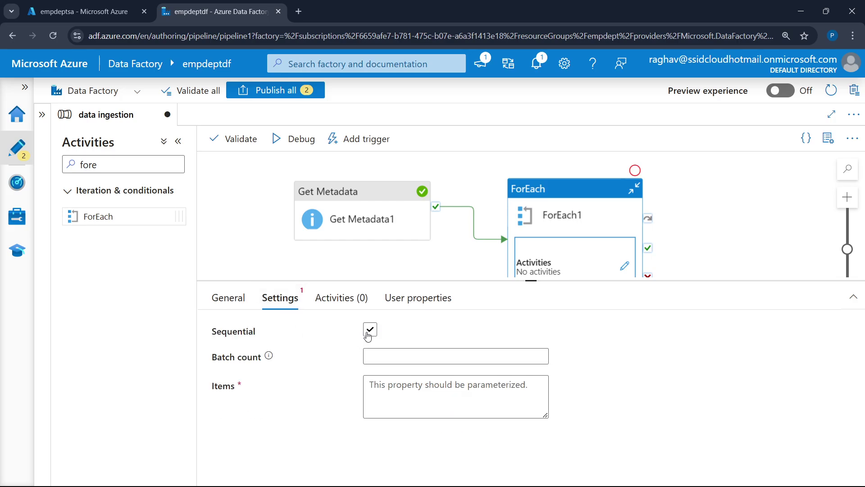
click(437, 372)
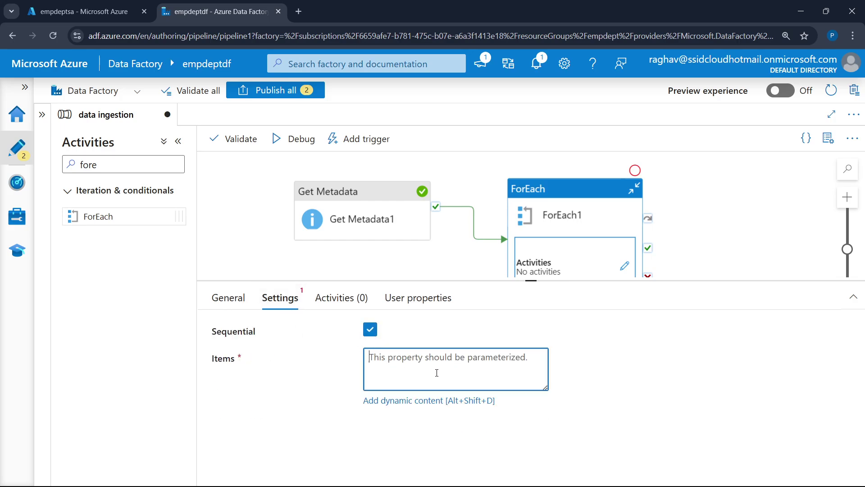
click(433, 401)
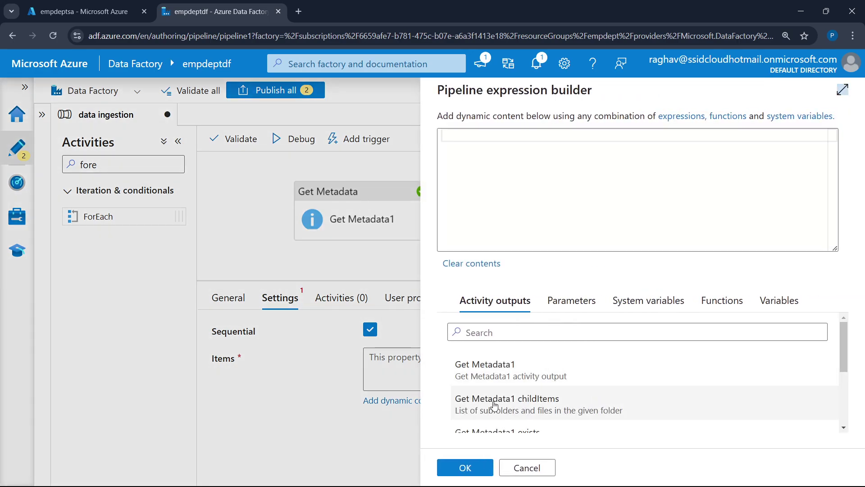
click(564, 408)
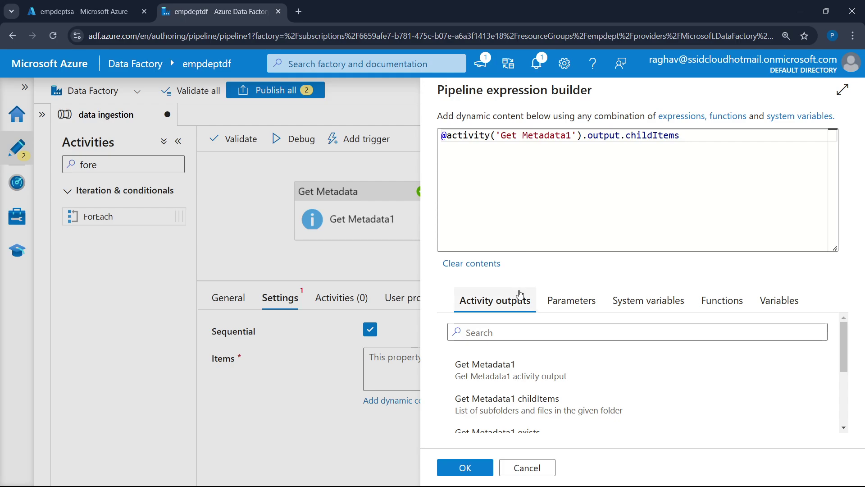
click(473, 471)
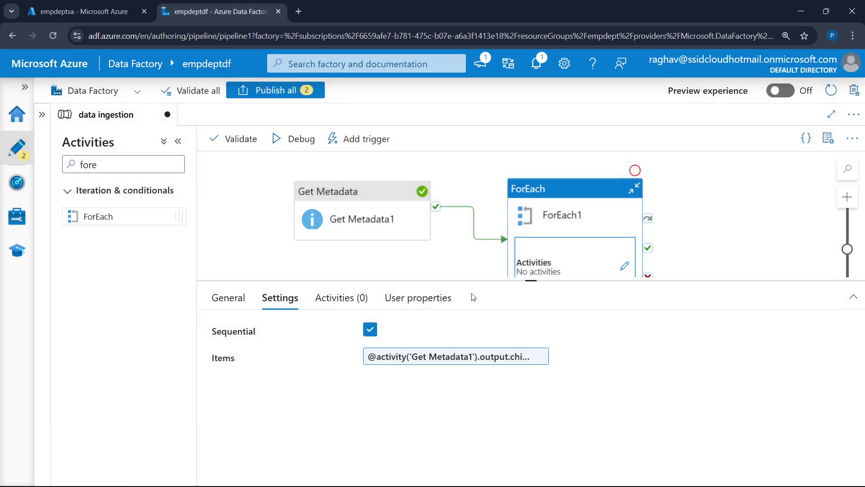
Add an If Condition activity inside the ForEach1 loop.
drag(518, 281, 557, 328)
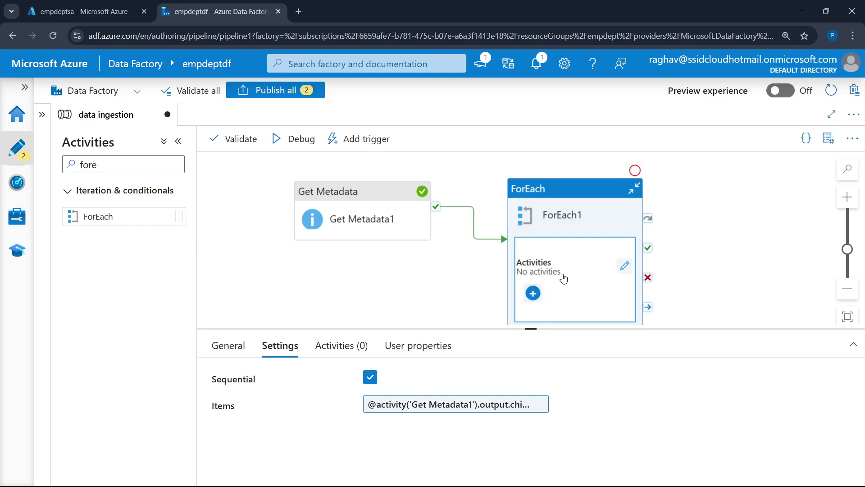
click(533, 293)
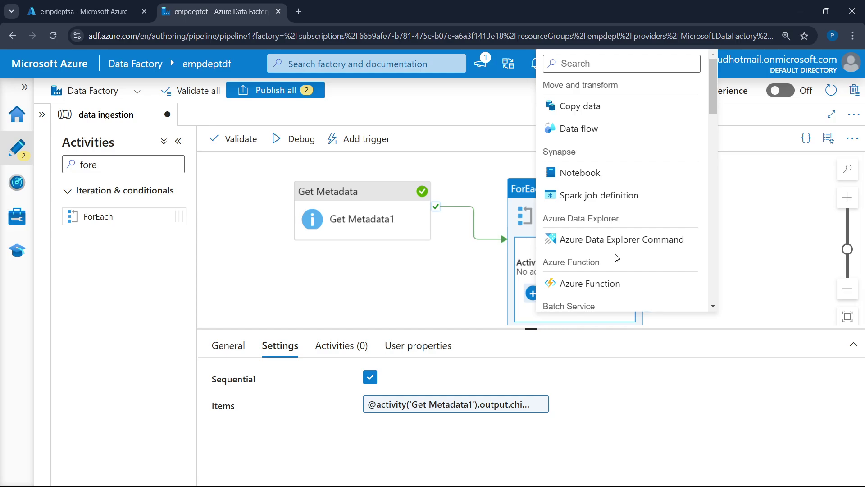
scroll(618, 257, down, 1)
scroll(617, 226, up, 1)
click(622, 62)
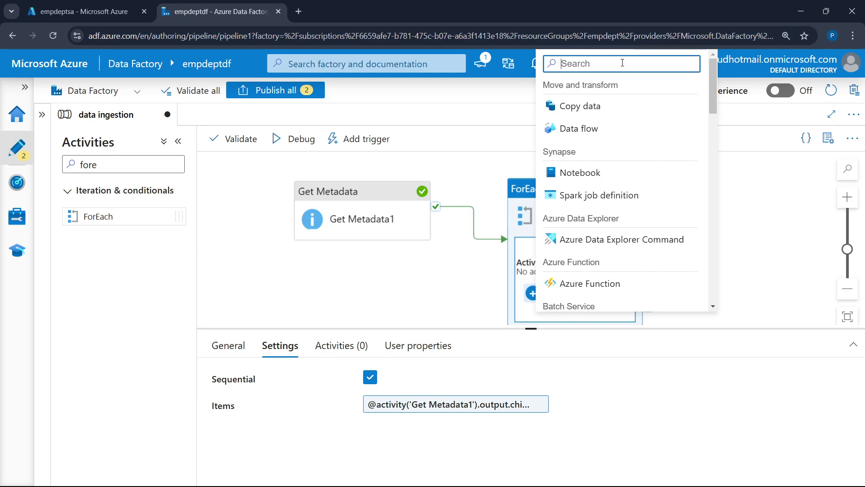
text(if)
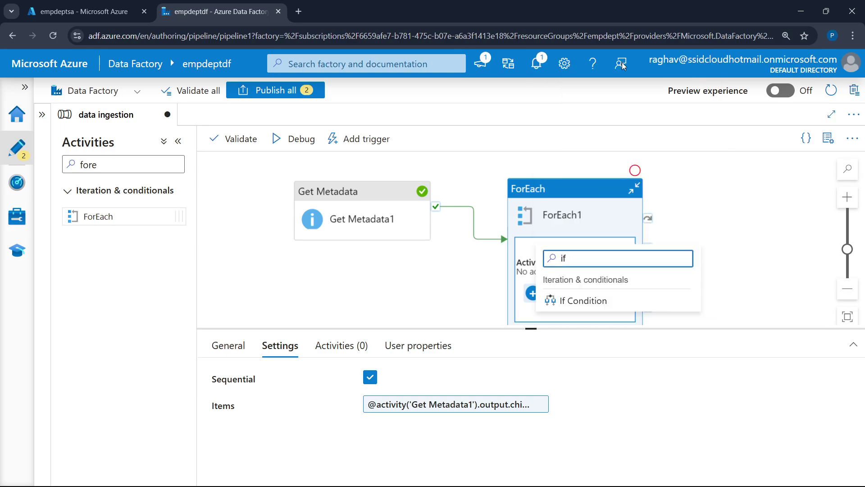
click(603, 301)
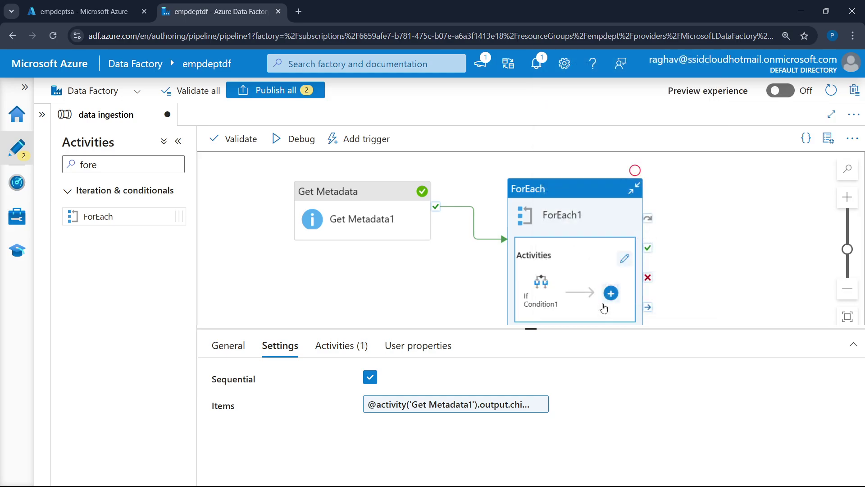
Start the expression of If Condition1 inside ForEach1 with the contains function.
click(549, 298)
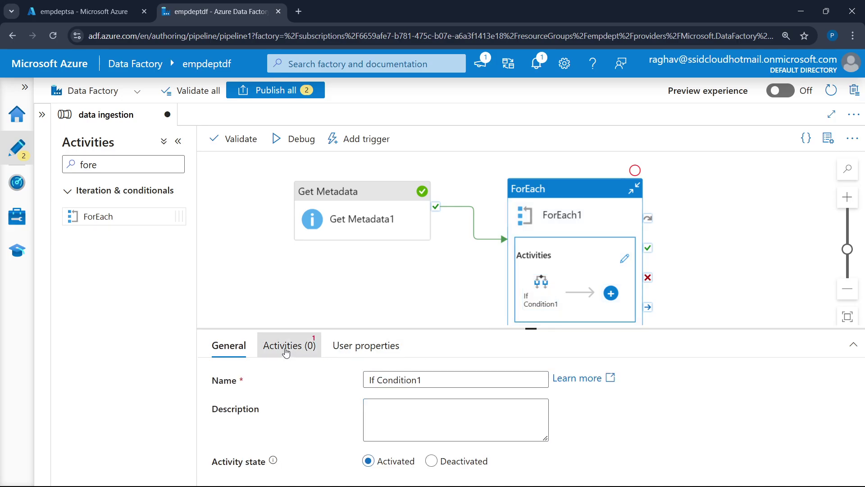
click(298, 358)
click(416, 387)
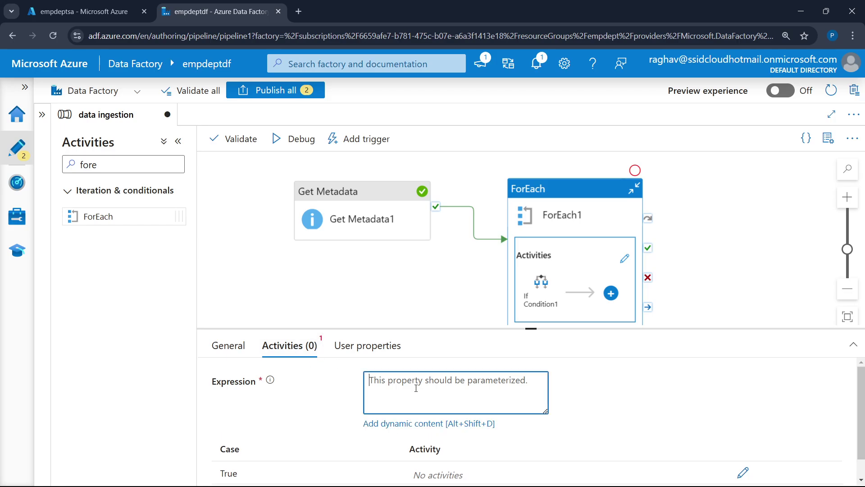
click(428, 424)
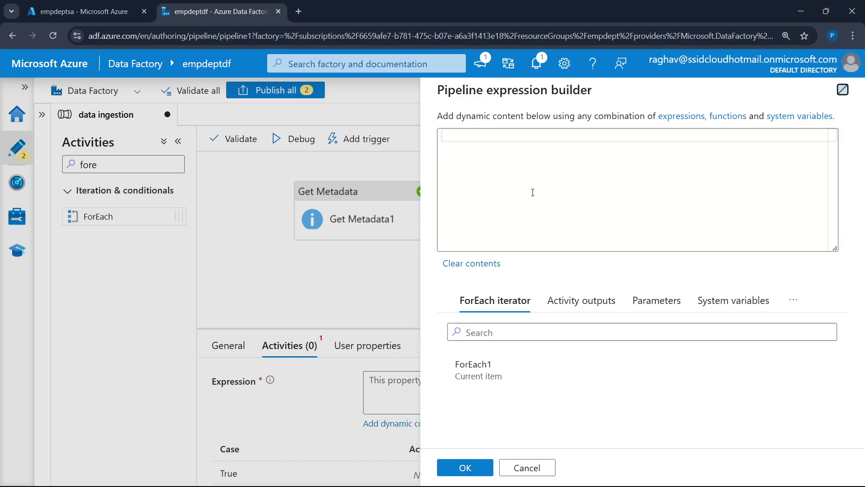
click(653, 133)
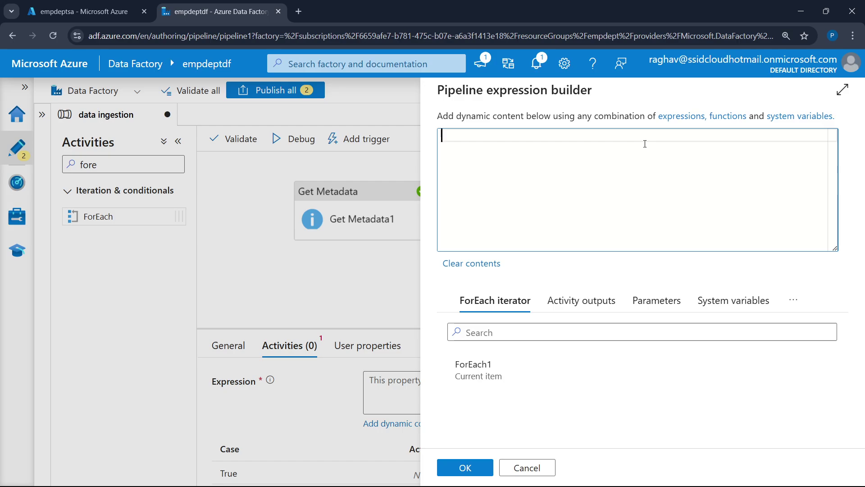
text(@conta)
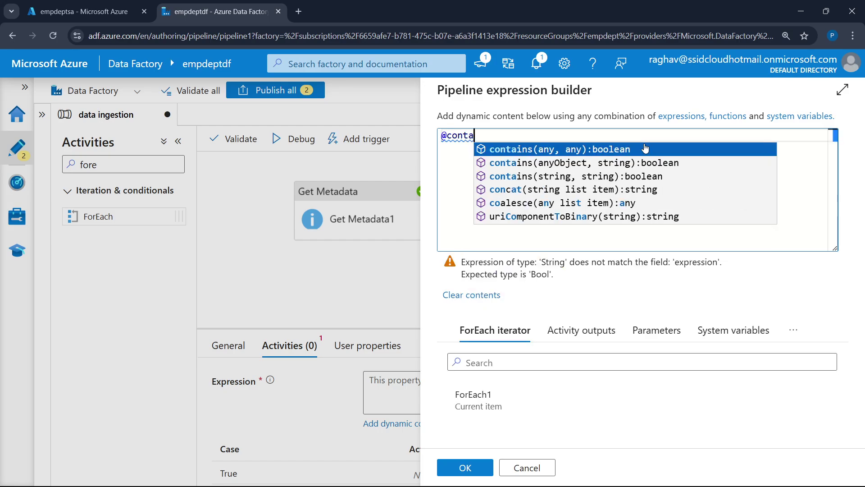
key(Return)
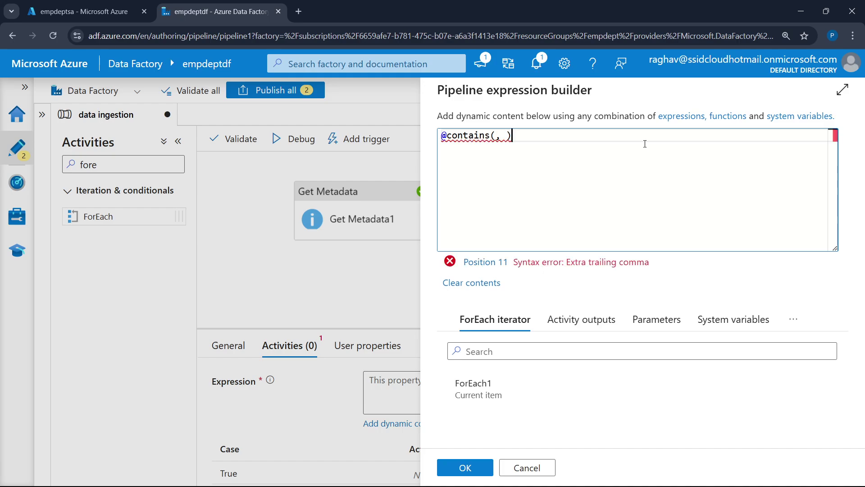
key(Left)
key(Left)
text(item)
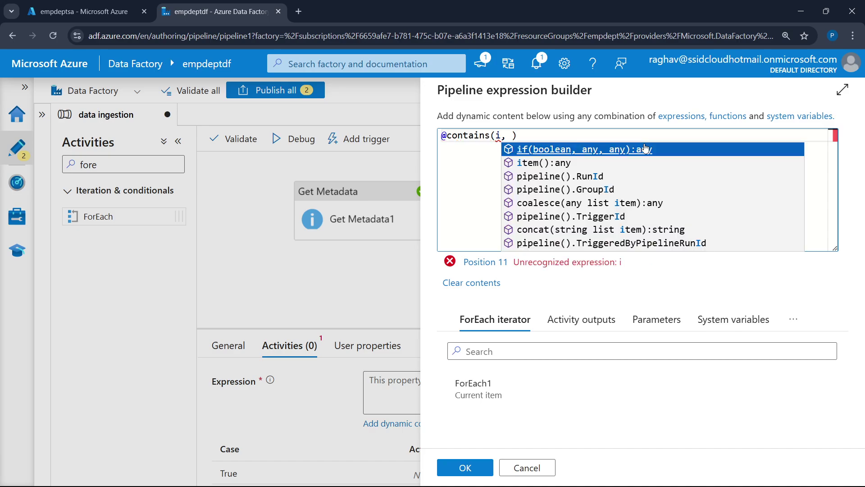
text((0)
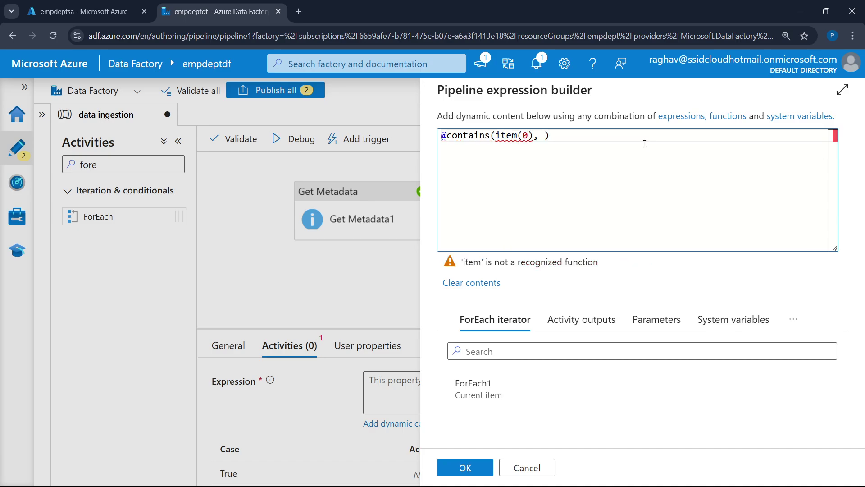
key(BackSpace)
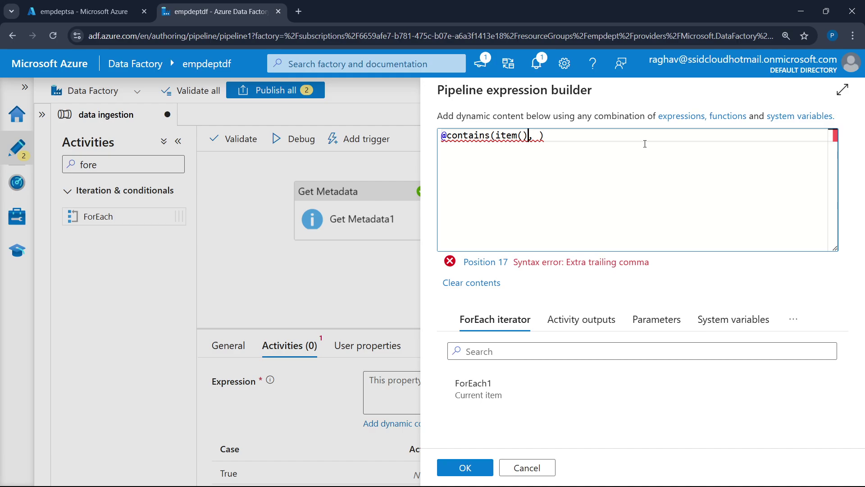
text(.name)
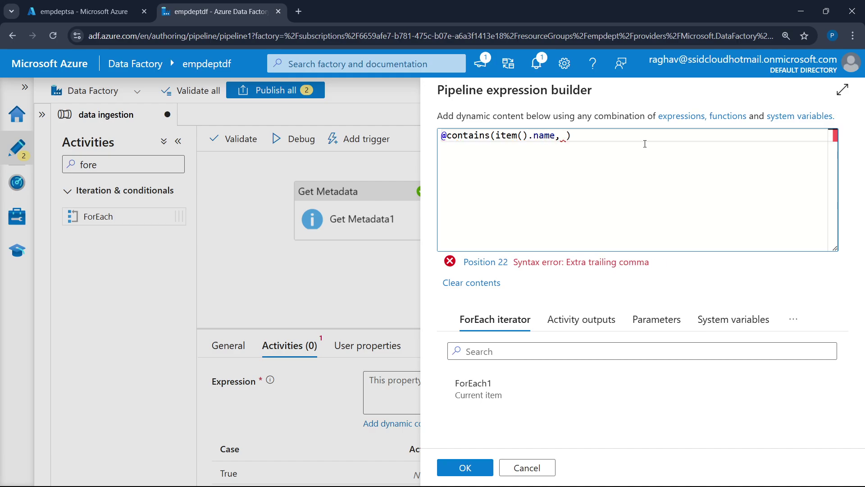
key(Right)
text('emplo)
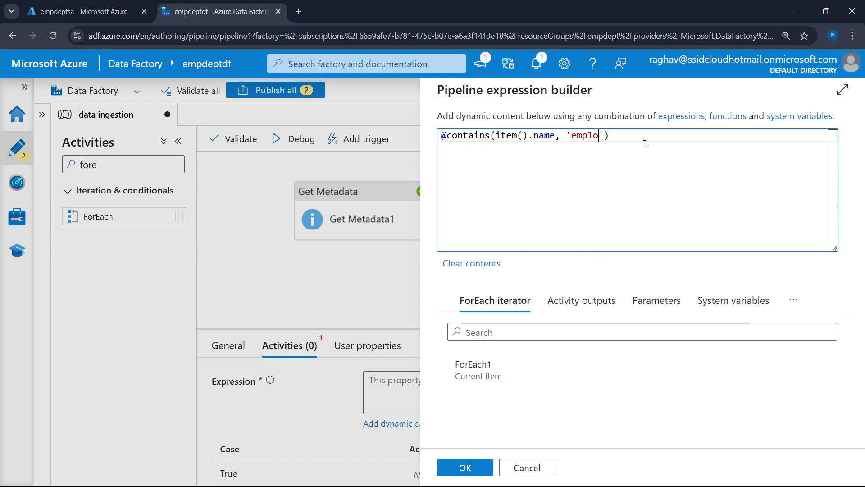
text(yee.json)
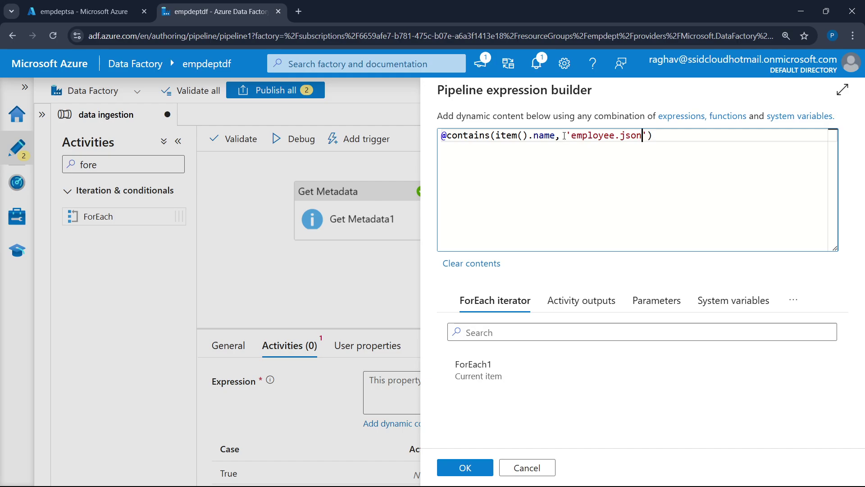
click(466, 468)
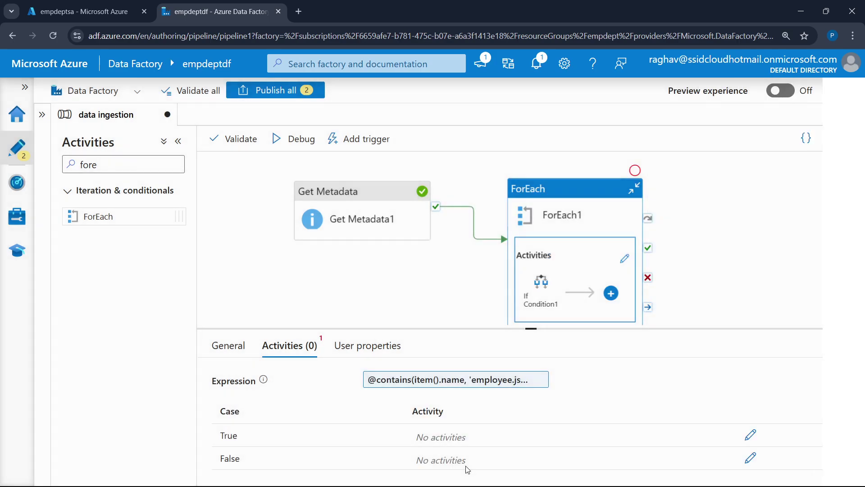
Debug the data ingestion pipeline and refresh the run status of its activities.
click(665, 373)
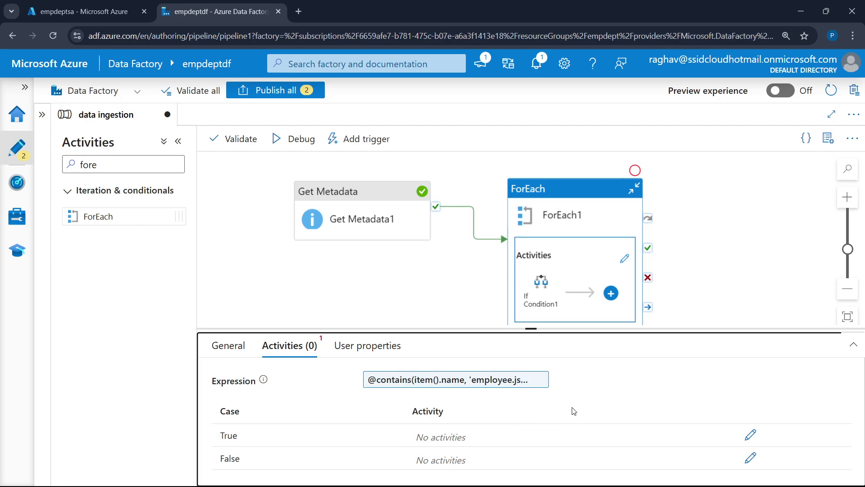
click(292, 139)
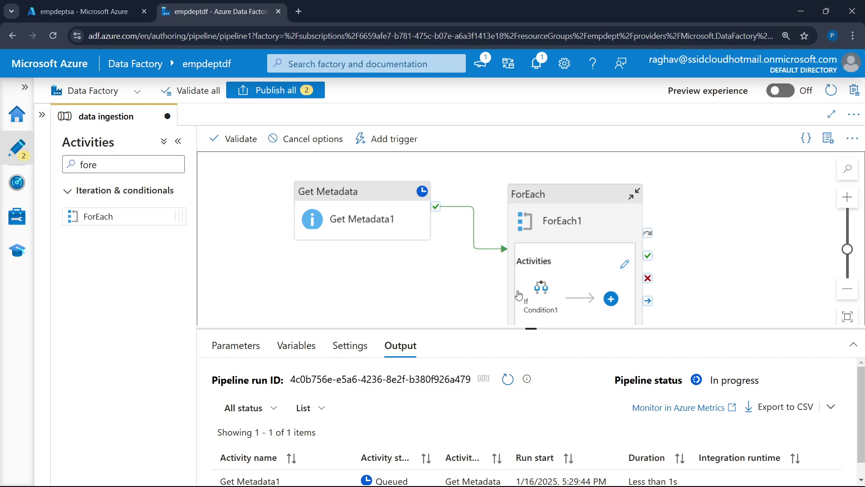
drag(530, 329, 535, 268)
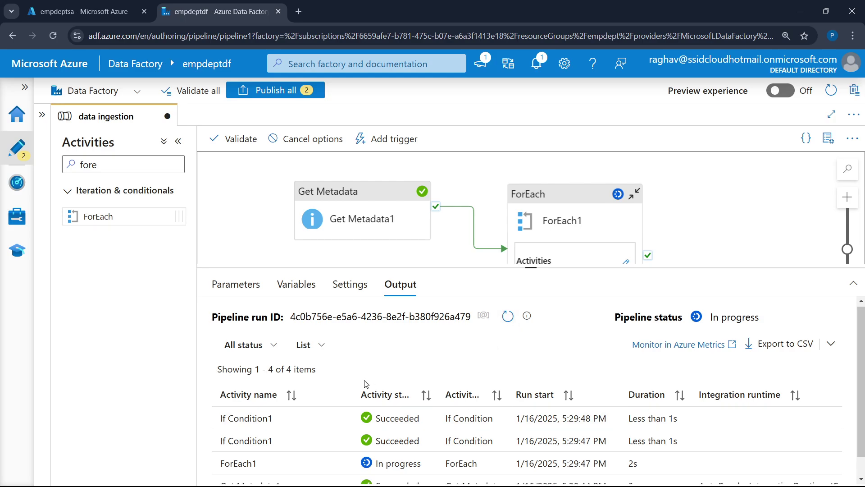
scroll(351, 420, down, 1)
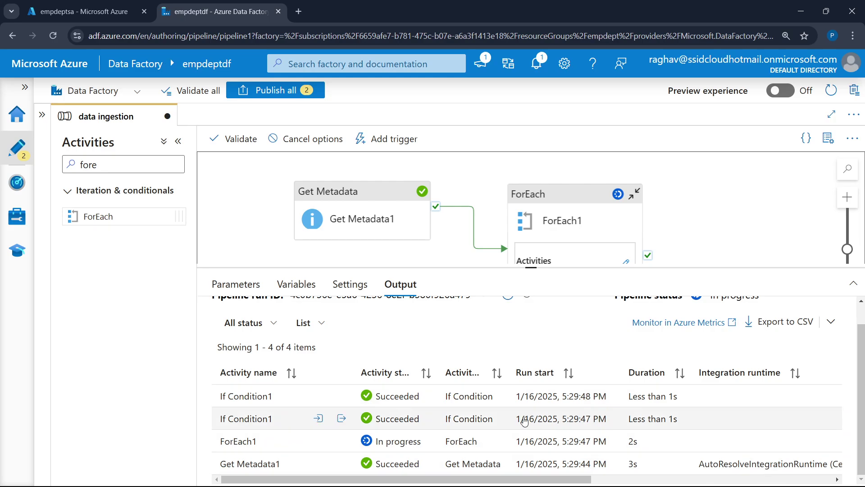
scroll(450, 336, up, 1)
scroll(453, 333, up, 2)
click(507, 318)
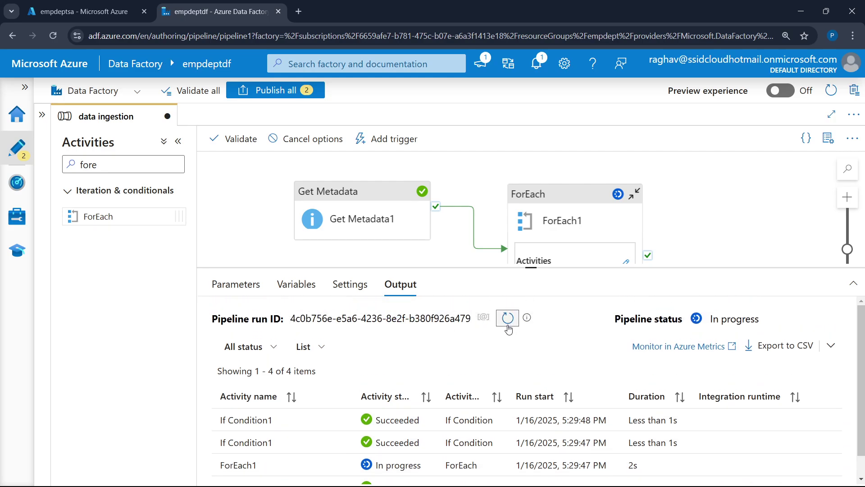
scroll(499, 358, down, 1)
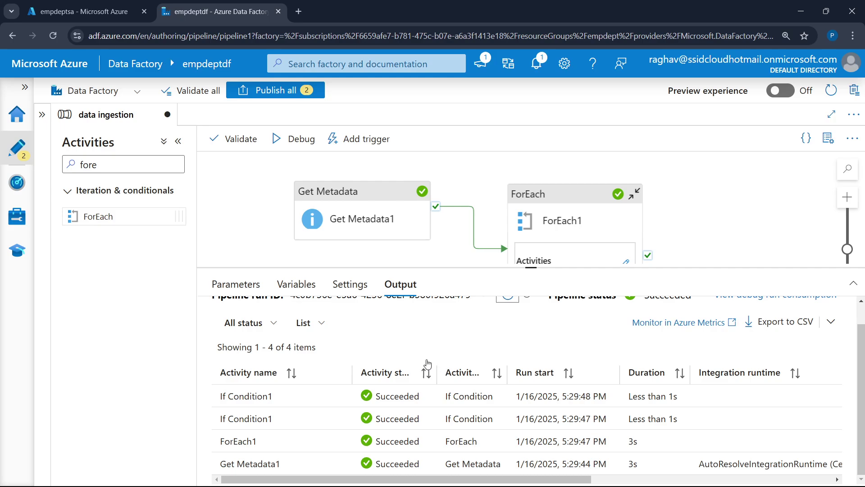
Inspect the debug run outputs of ForEach1 and both If Condition1 executions.
mouse_move(309, 446)
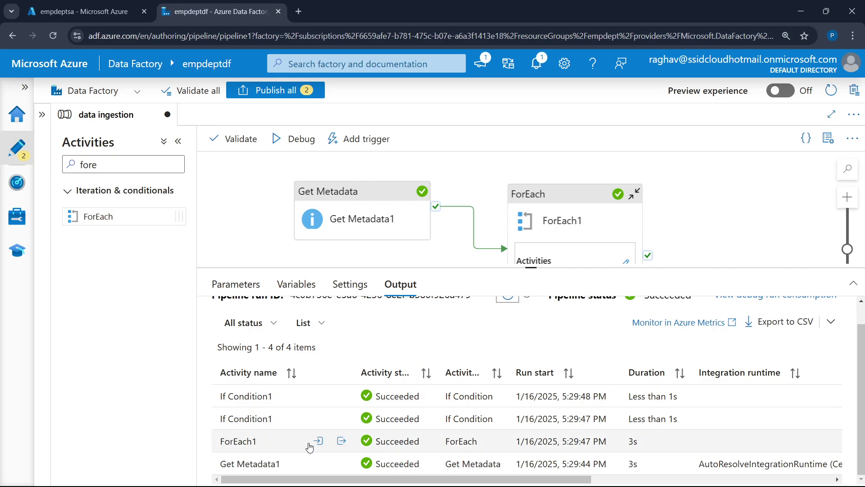
click(341, 442)
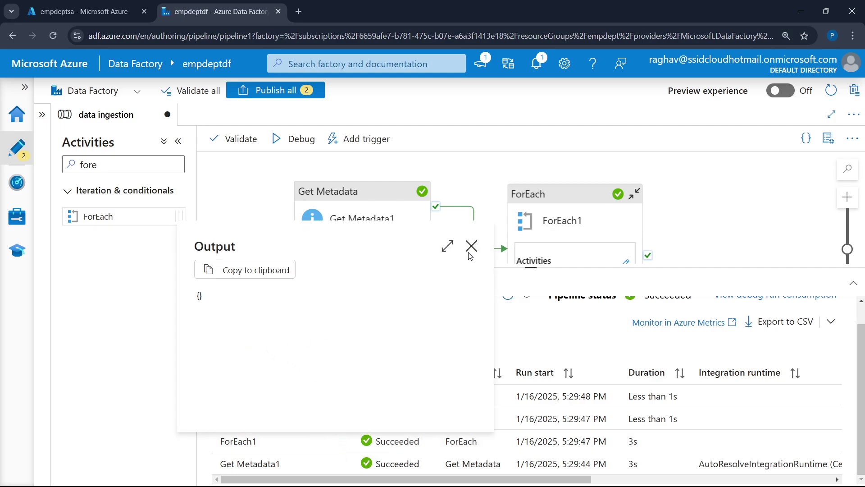
click(471, 246)
click(342, 421)
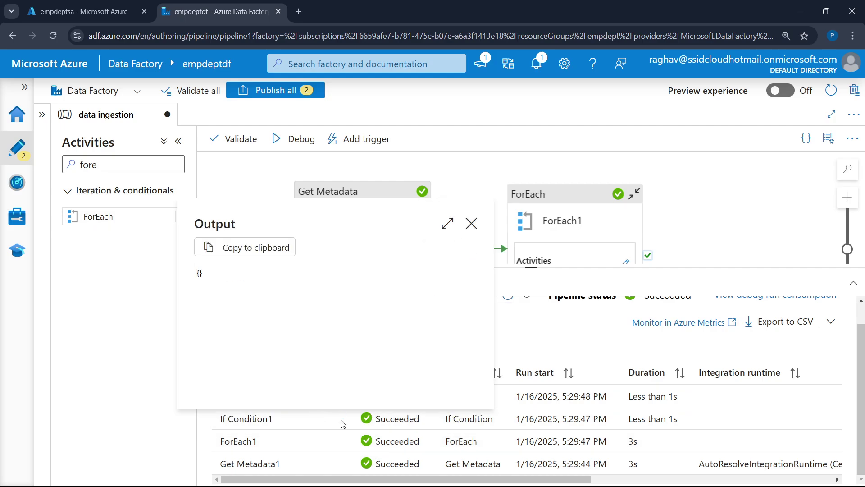
click(472, 224)
click(341, 396)
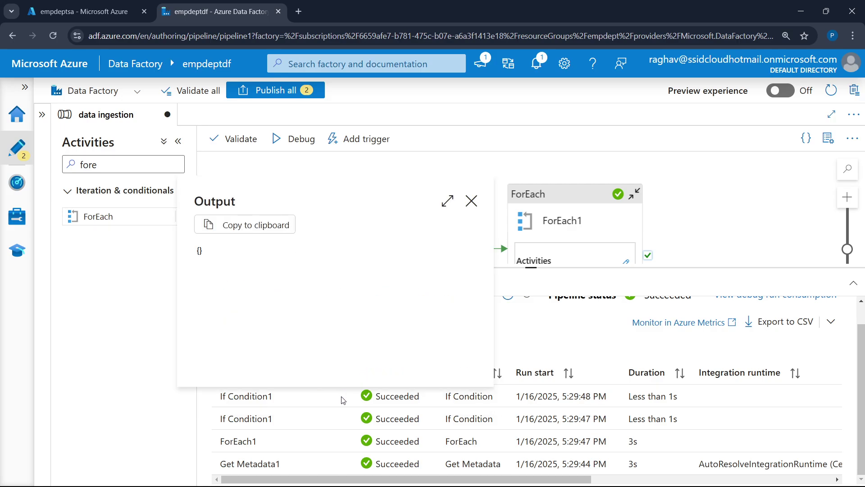
click(471, 200)
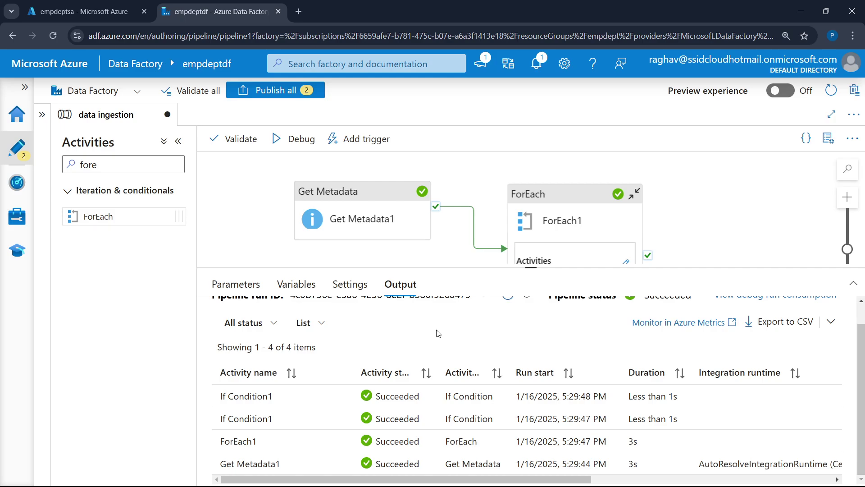
Open the True case of If Condition1 inside ForEach1 for editing its activities.
drag(438, 333, 508, 380)
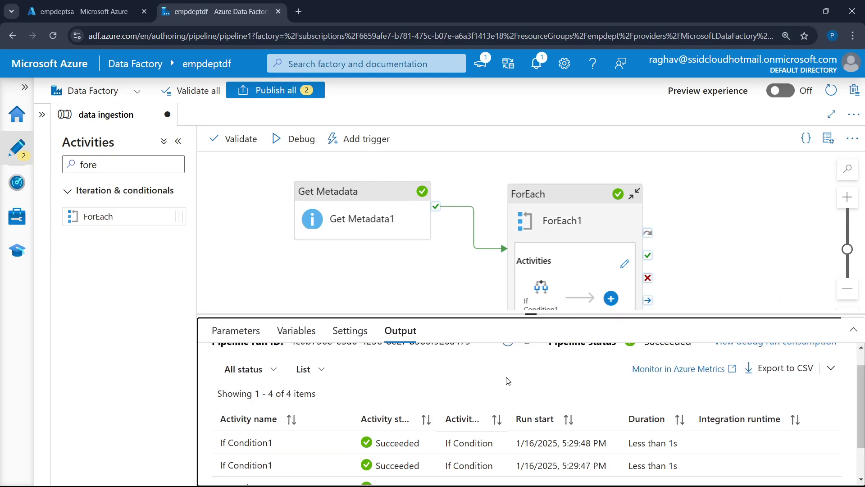
click(588, 220)
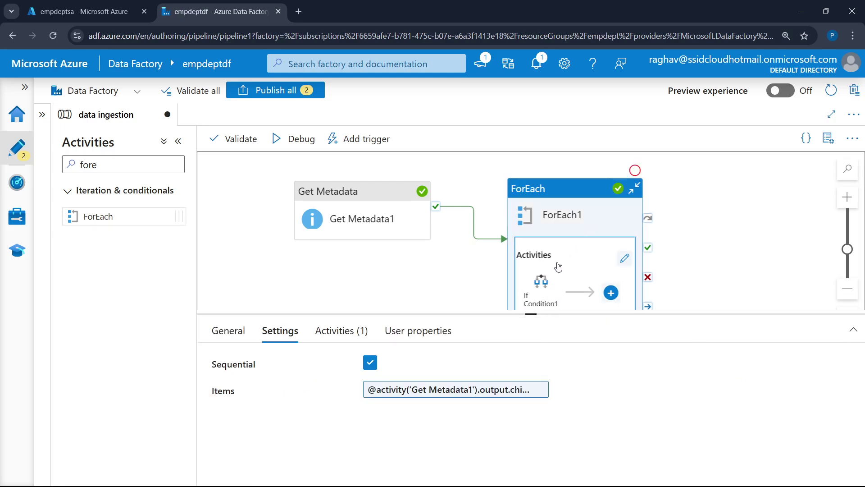
scroll(551, 288, down, 1)
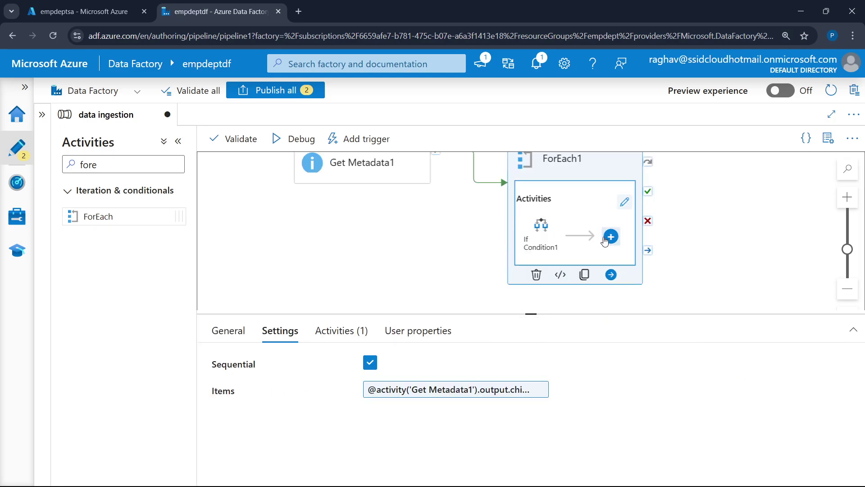
click(542, 226)
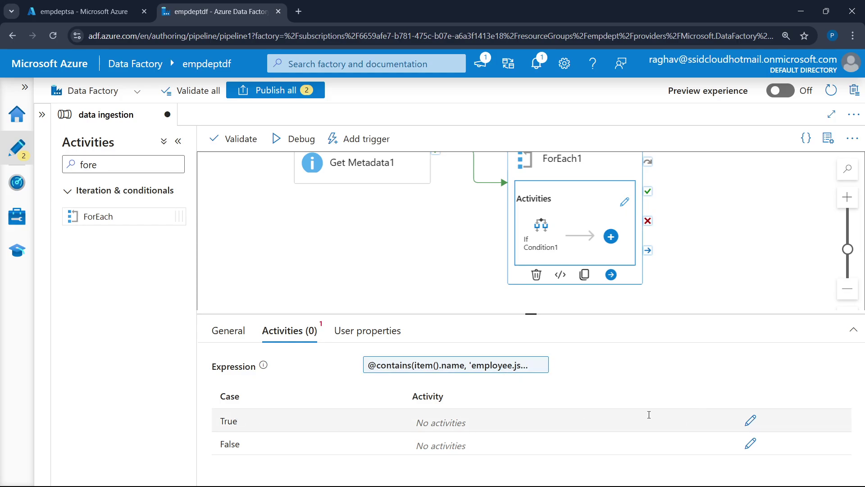
click(751, 422)
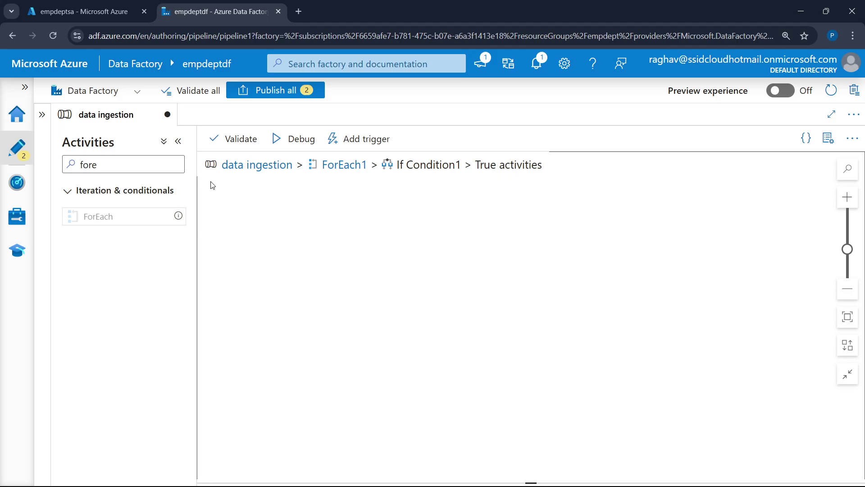
Add a Copy data activity to the True activities of If Condition1.
click(119, 164)
double_click(122, 162)
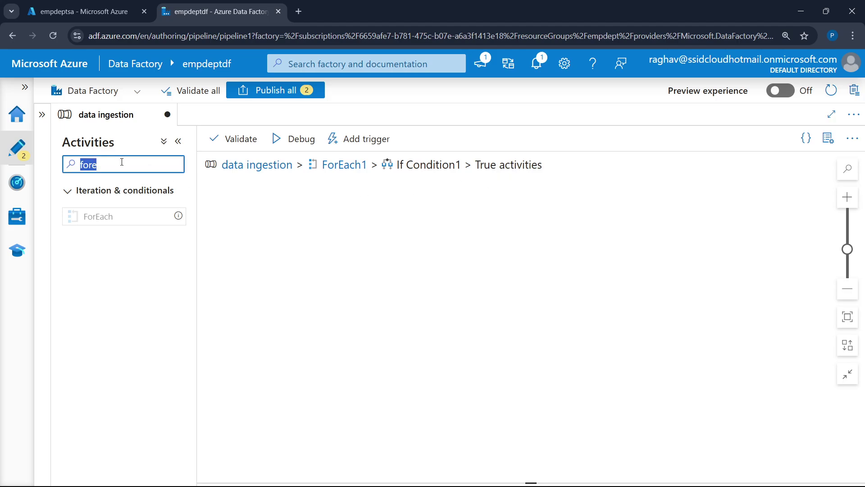
text(copy)
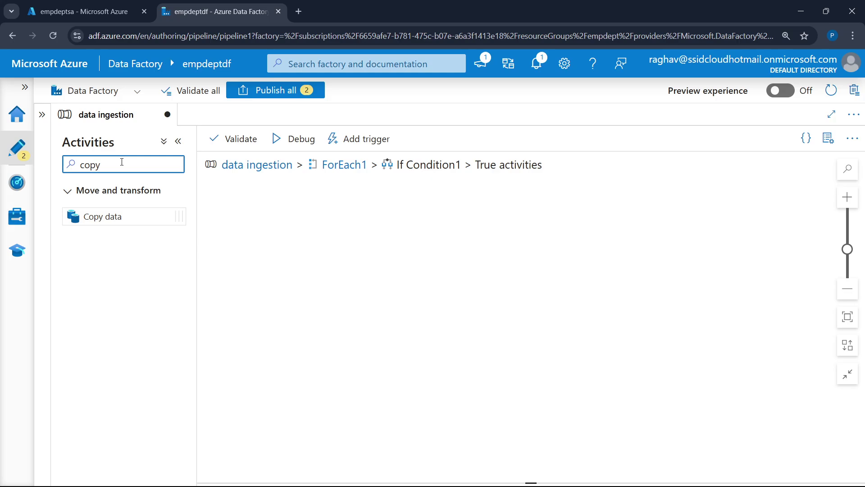
drag(96, 218, 381, 251)
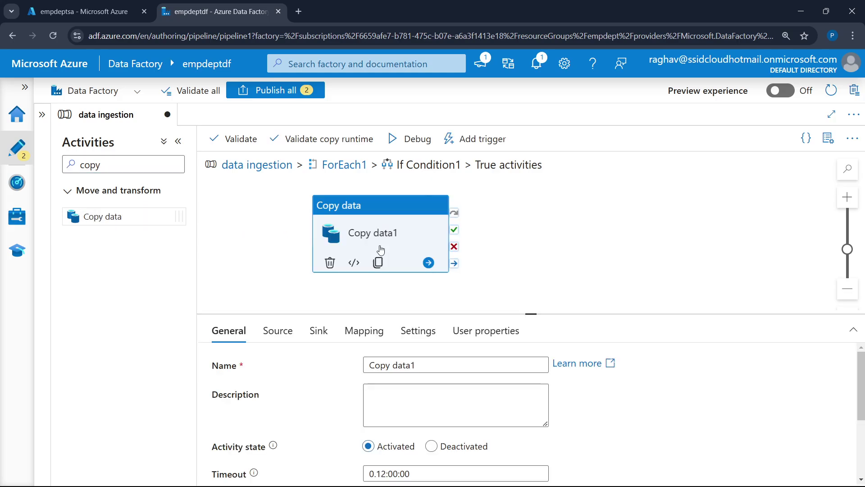
Create a new source dataset for Copy data1 using Azure Data Lake Storage Gen2 and the JSON format.
click(279, 339)
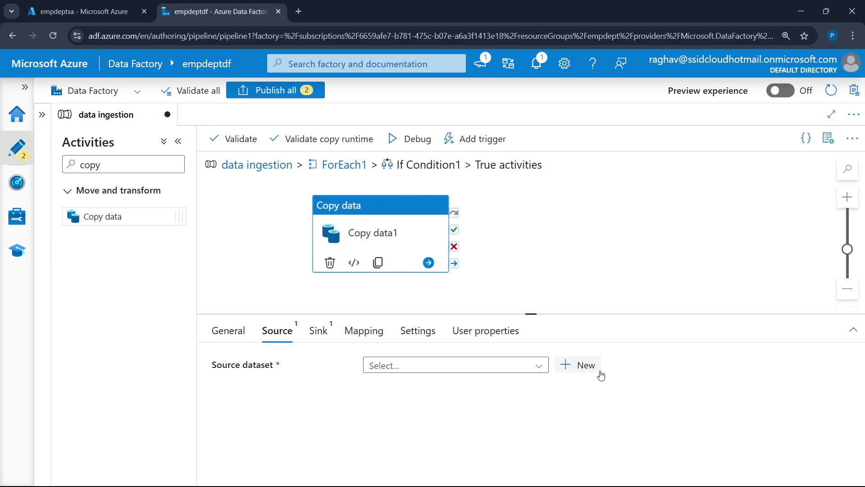
click(587, 366)
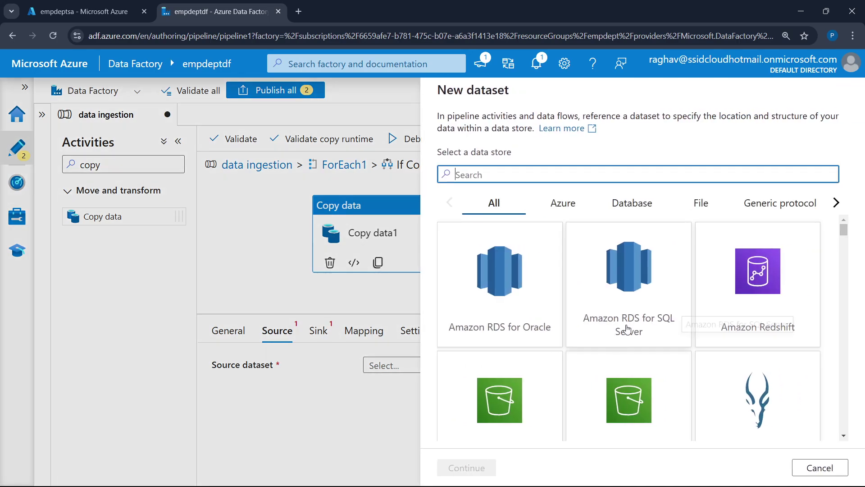
scroll(564, 288, down, 3)
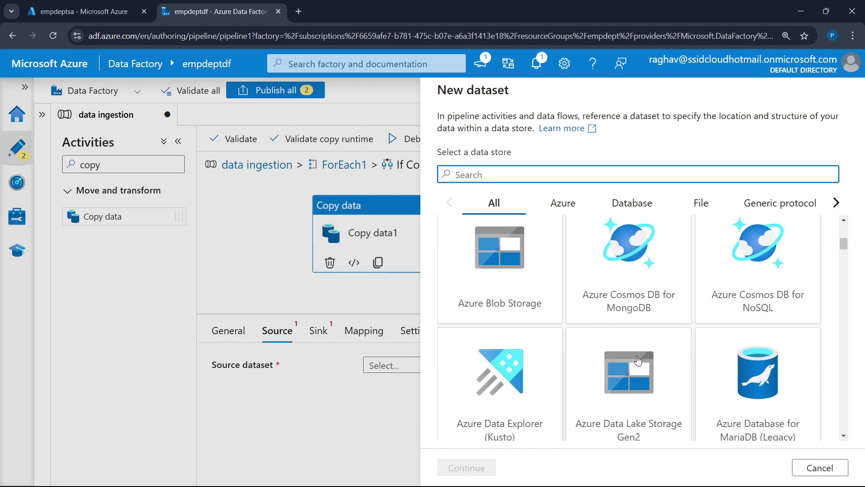
click(586, 428)
click(468, 468)
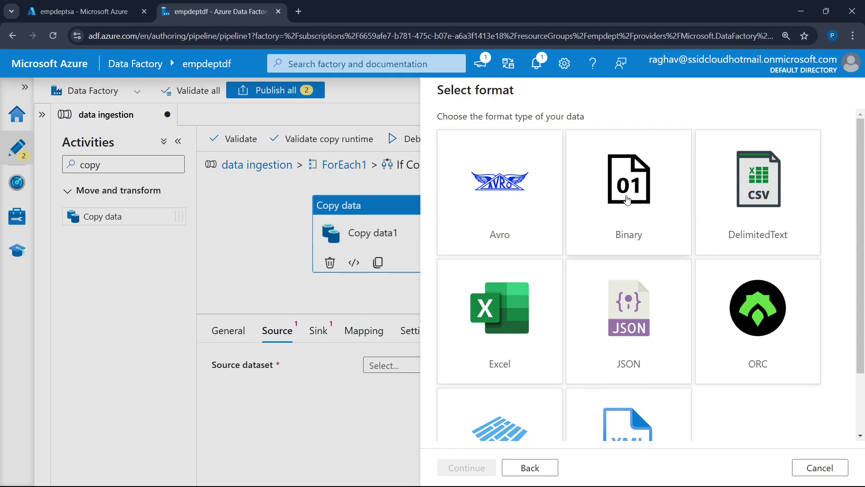
click(587, 324)
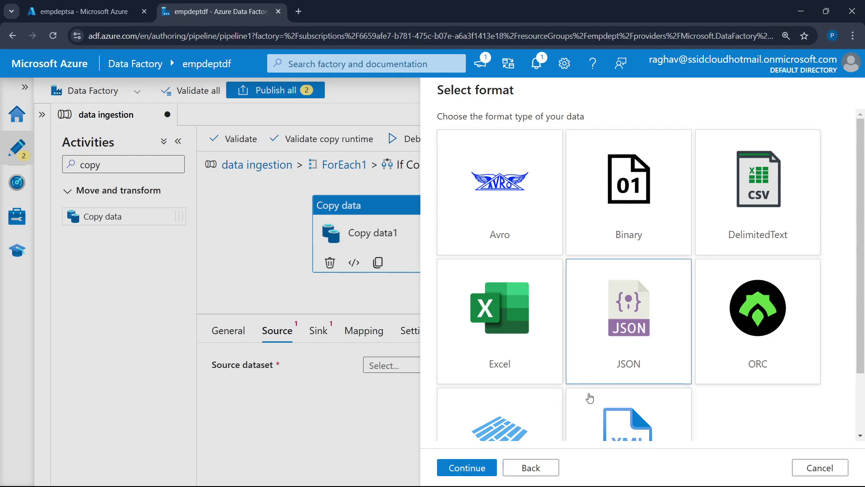
click(464, 468)
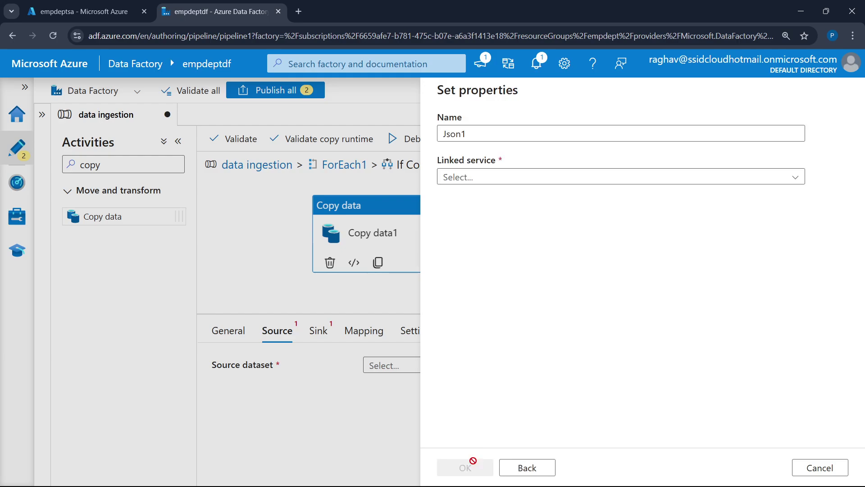
Link the JSON source dataset to the raw_data linked service and set its file path to employee.json in raw-container.
click(512, 177)
click(493, 243)
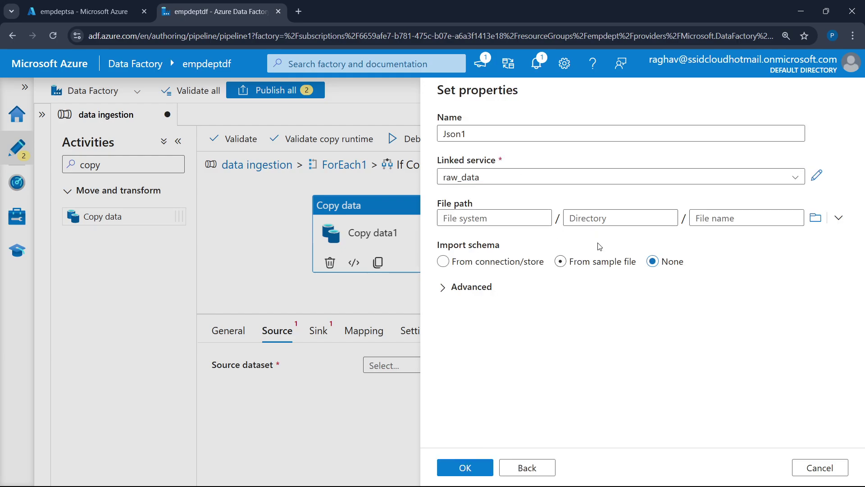
click(816, 218)
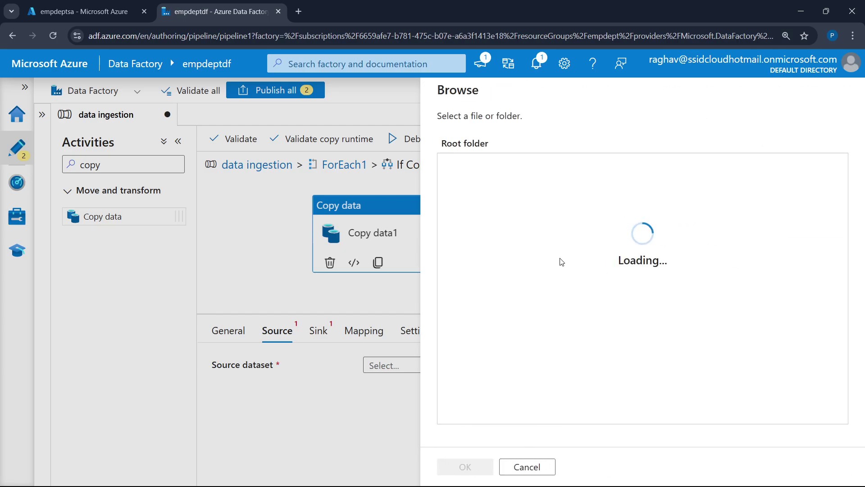
click(490, 263)
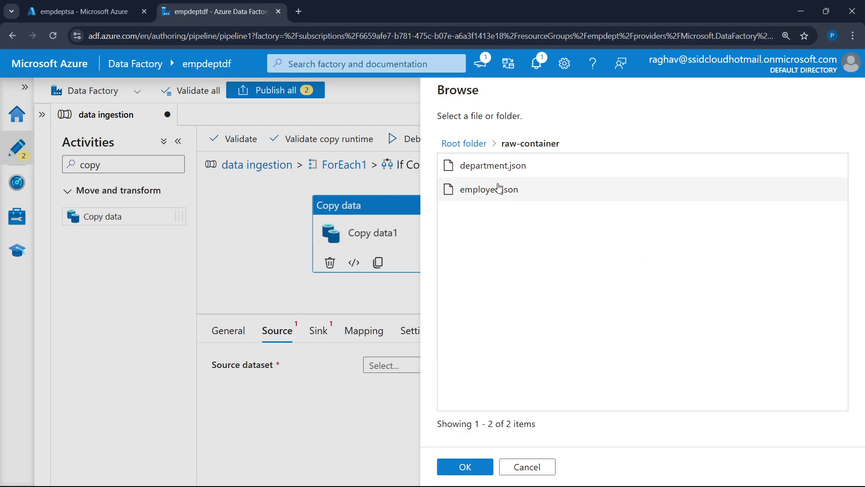
click(495, 194)
click(465, 466)
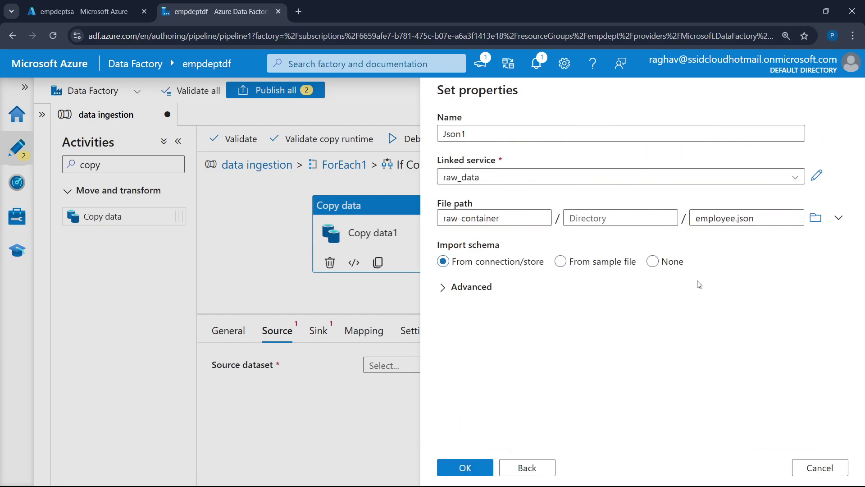
click(464, 468)
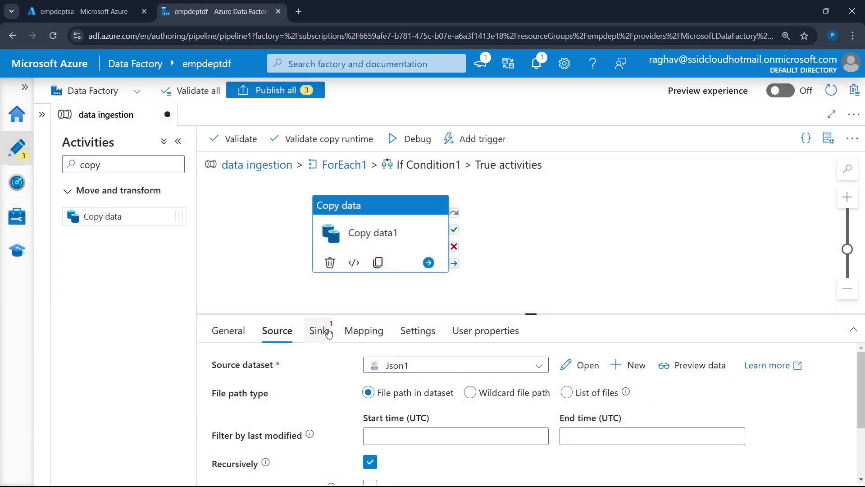
Create a new sink dataset for Copy data1 using Azure Data Lake Storage Gen2 and the DelimitedText format.
click(326, 331)
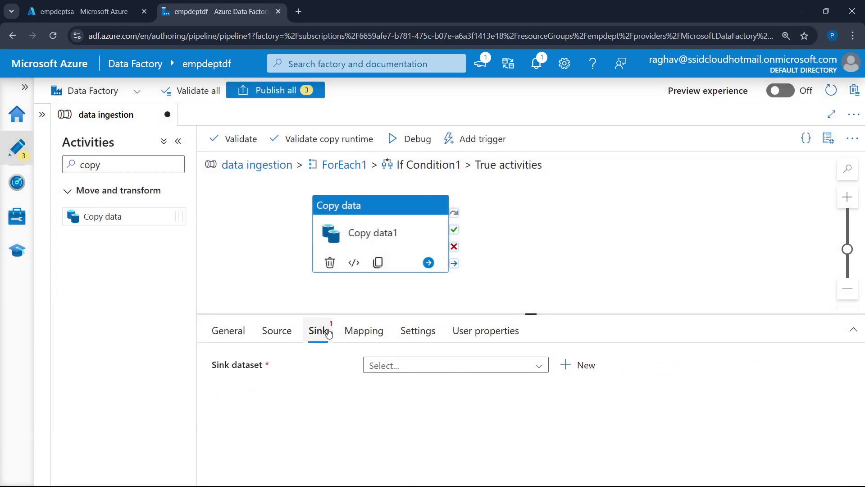
click(598, 365)
scroll(658, 304, down, 3)
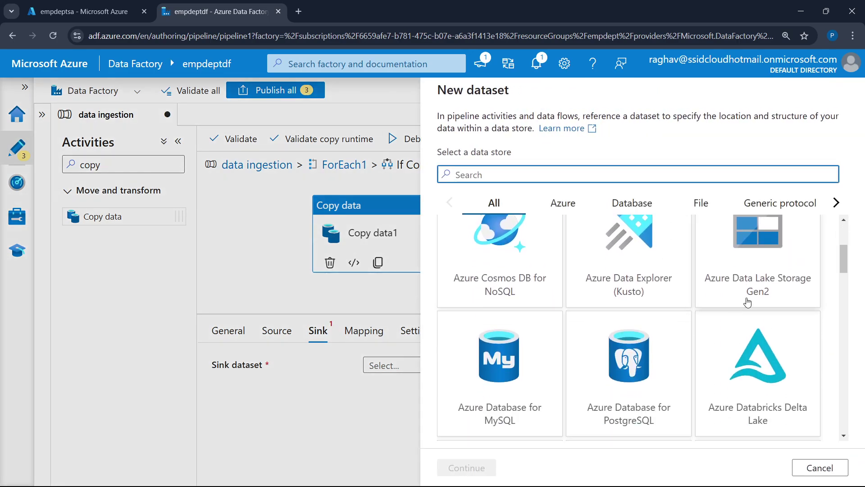
click(456, 467)
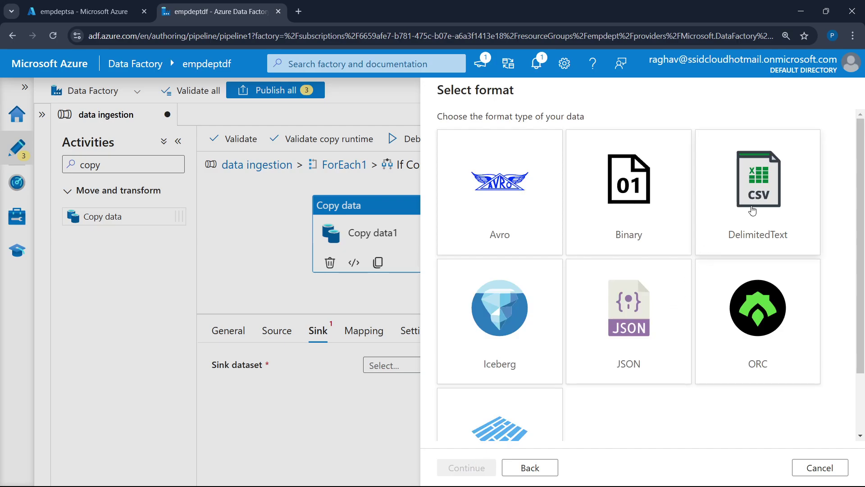
click(752, 210)
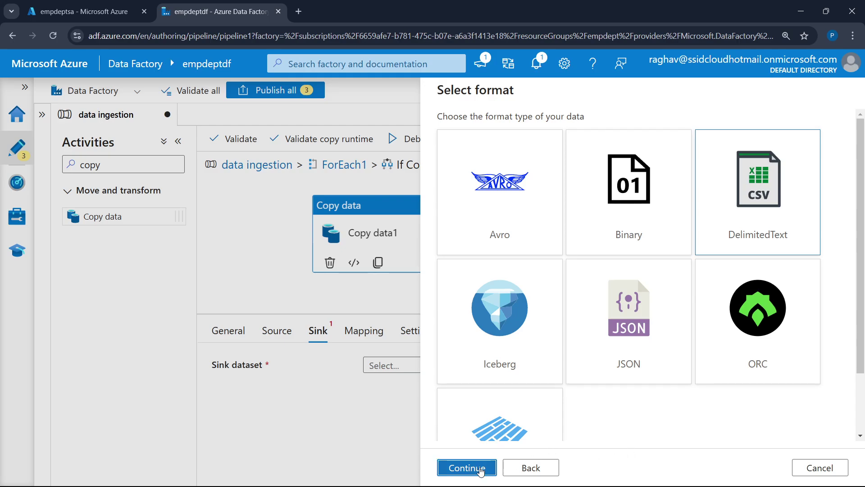
click(492, 468)
Link the DelimitedText sink dataset to raw_data and point its file path to the employee folder, keeping first row as header.
click(505, 176)
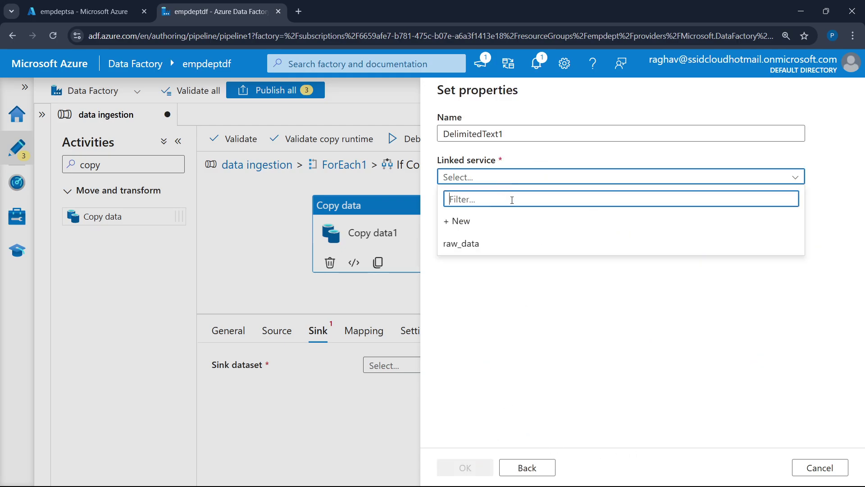
click(513, 244)
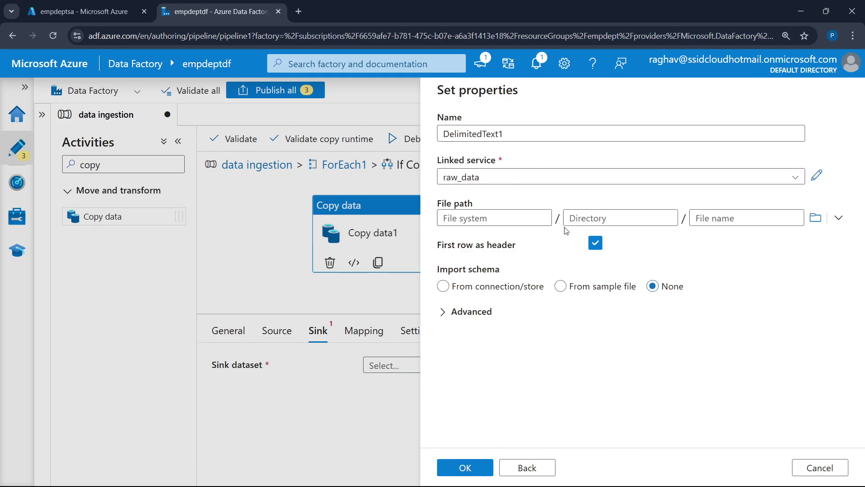
click(815, 218)
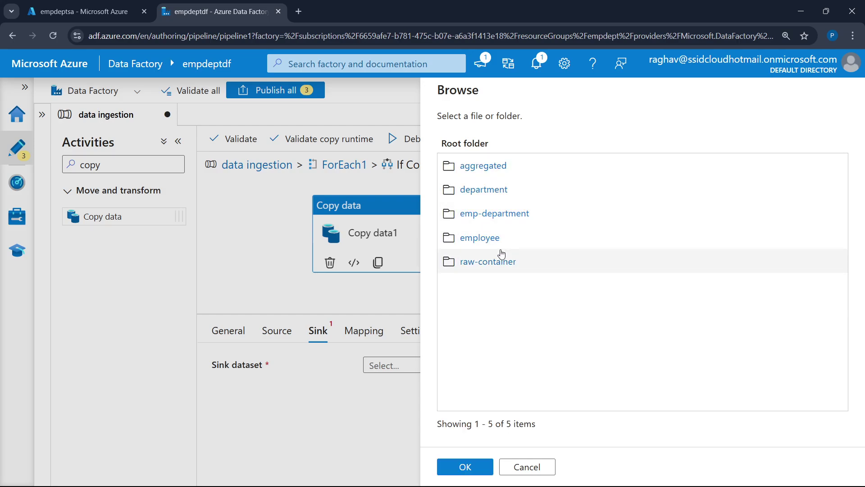
click(496, 238)
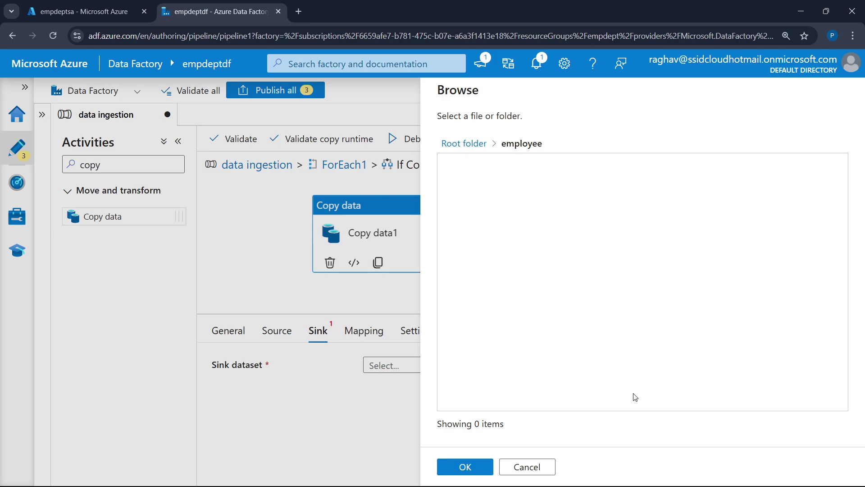
click(470, 464)
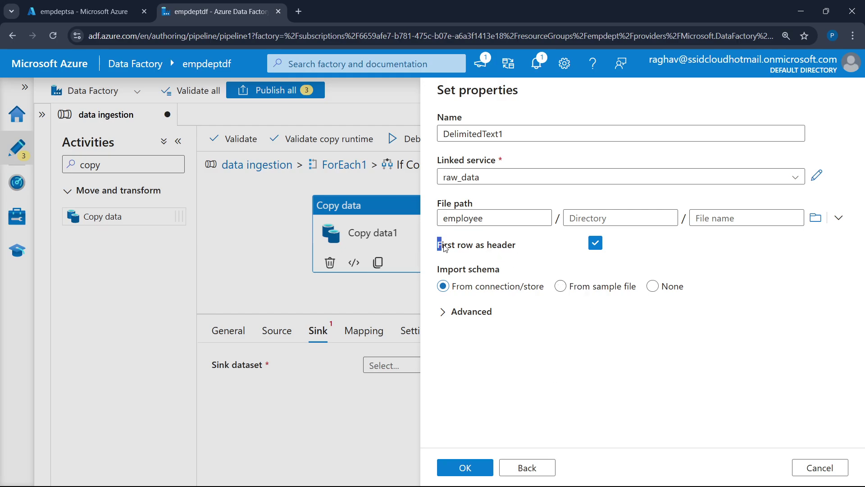
drag(439, 245, 540, 251)
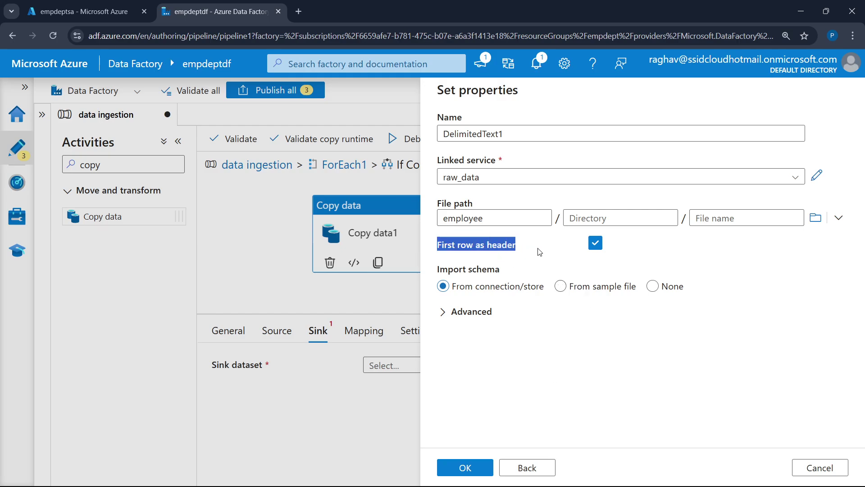
click(476, 469)
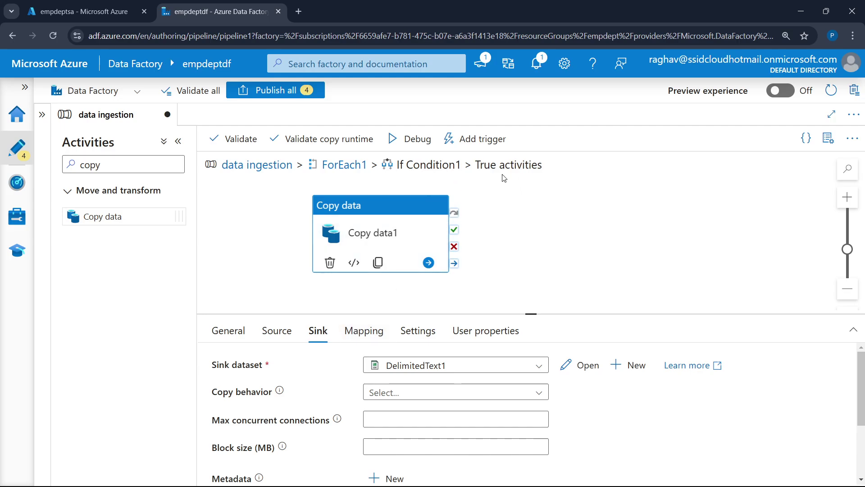
drag(531, 312, 531, 280)
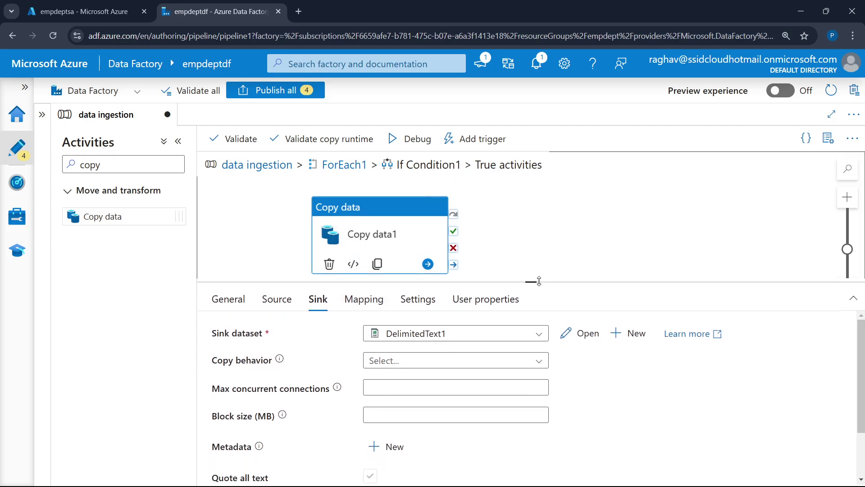
scroll(320, 377, down, 2)
scroll(320, 377, up, 2)
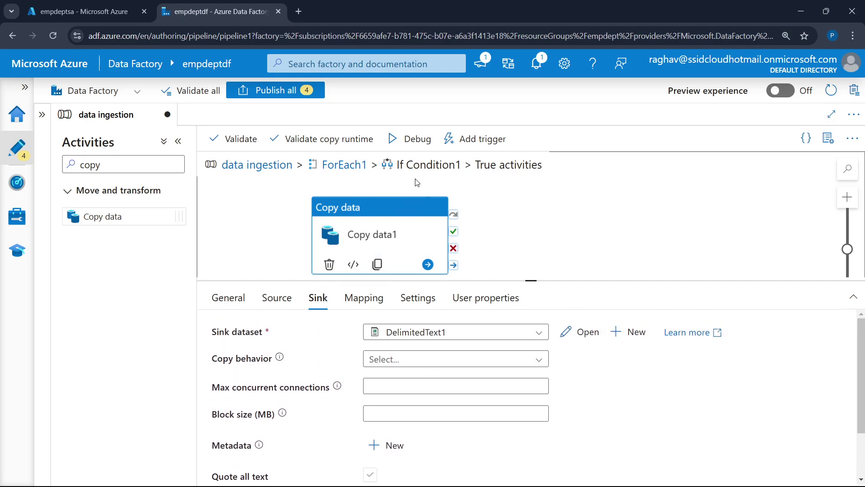
Return to ForEach1 and add a Copy data activity to the False activities of If Condition1.
click(348, 164)
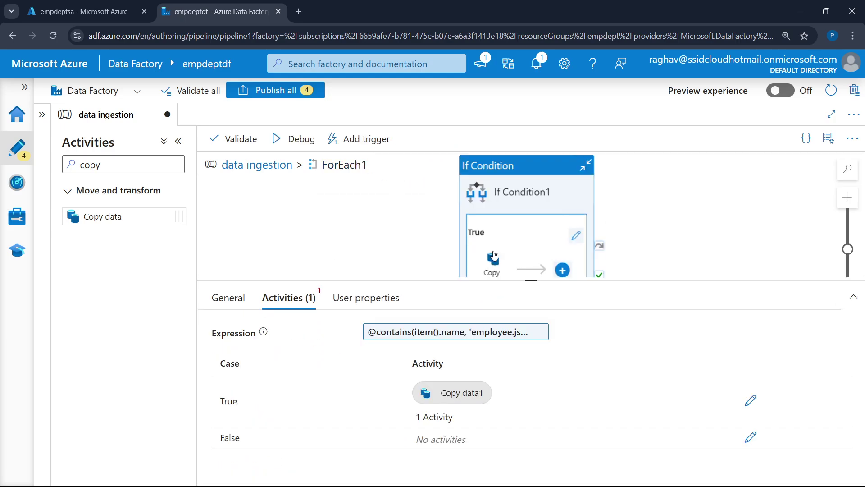
scroll(534, 247, down, 2)
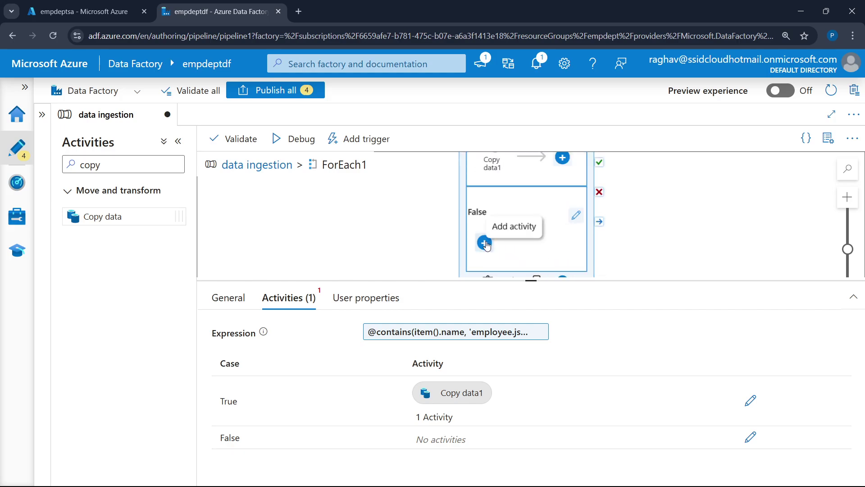
click(750, 438)
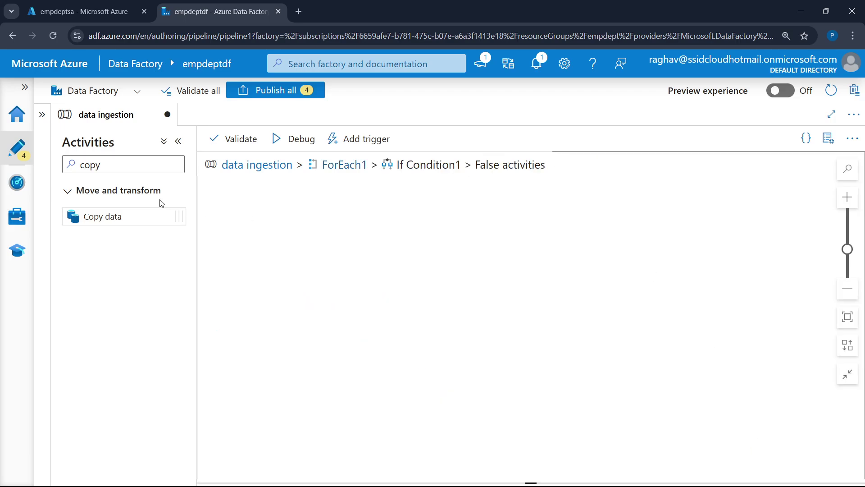
drag(112, 216, 442, 250)
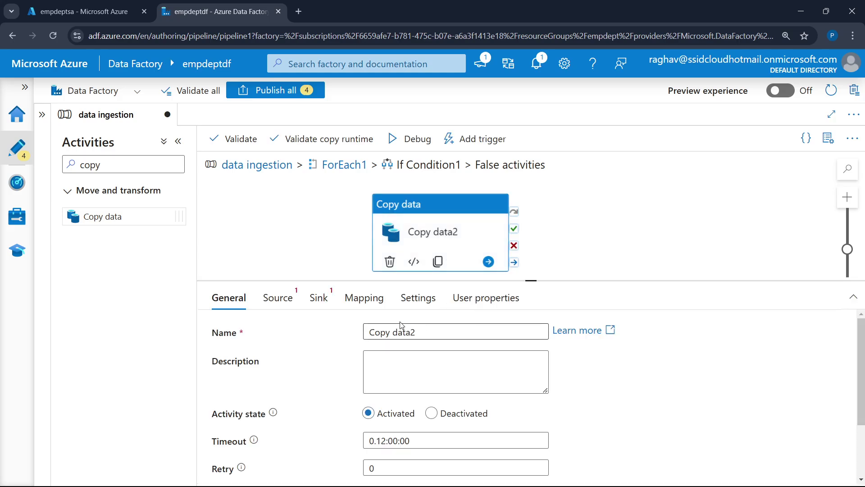
Create a new source dataset for Copy data2 using Azure Data Lake Storage Gen2 and the JSON format.
click(276, 299)
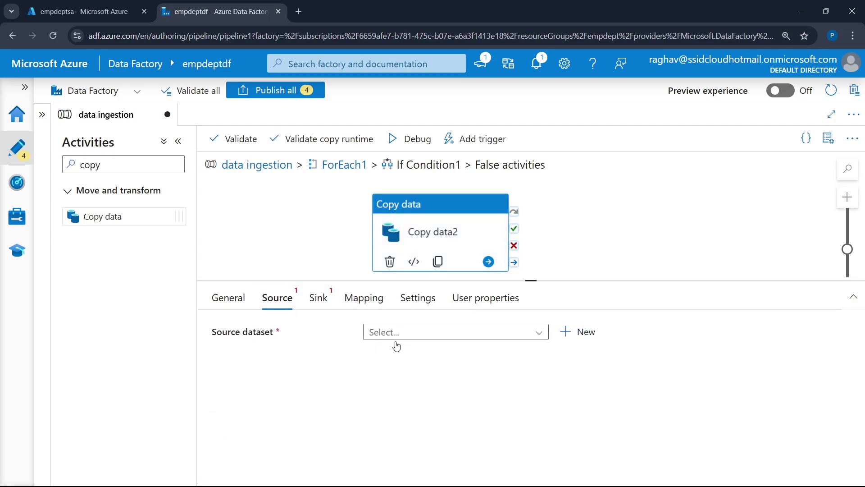
click(567, 338)
scroll(690, 304, down, 5)
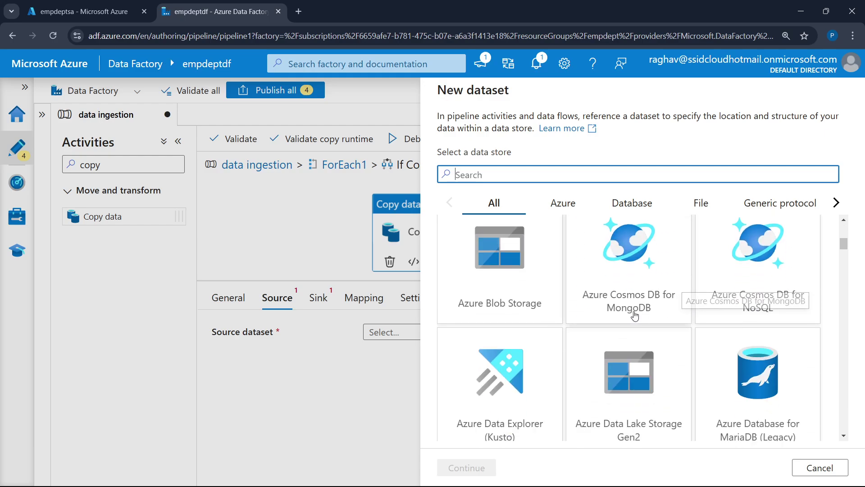
click(586, 433)
click(469, 471)
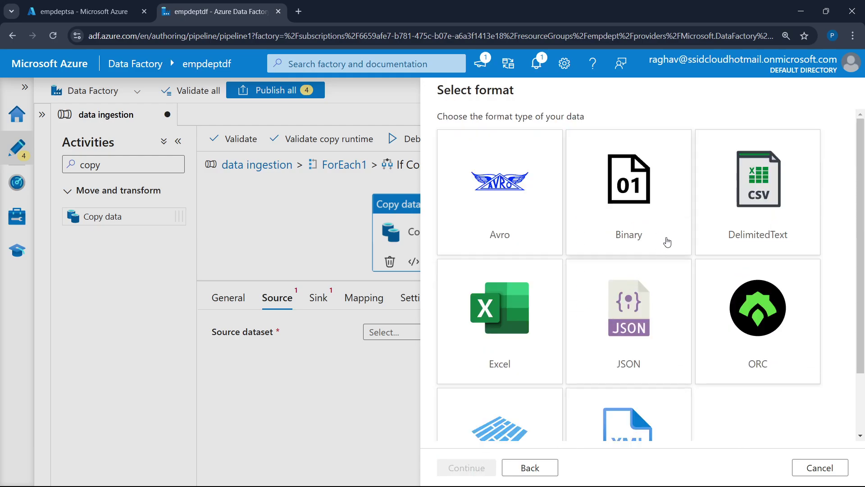
click(609, 295)
click(468, 466)
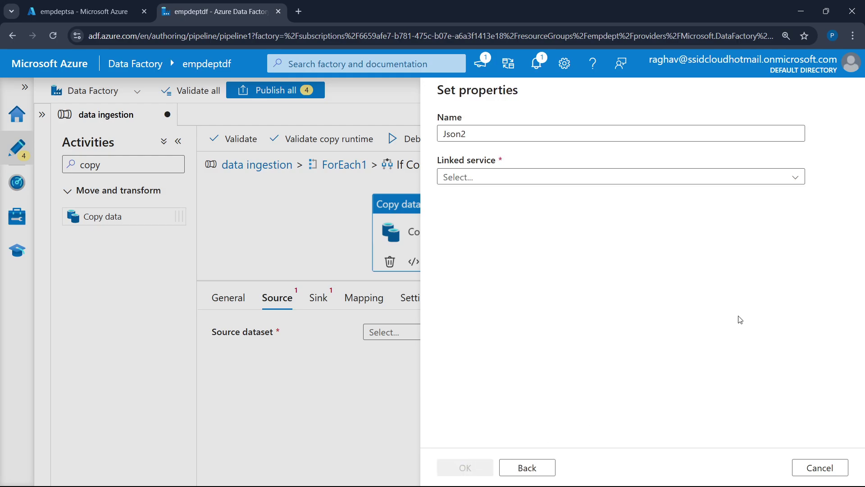
Link the new JSON source dataset to raw_data and point its file path to department.json in raw-container.
click(619, 180)
click(537, 243)
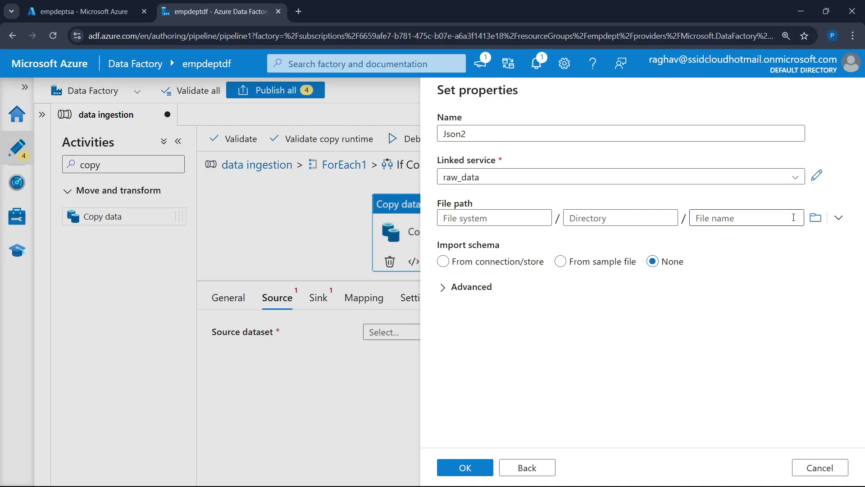
click(816, 218)
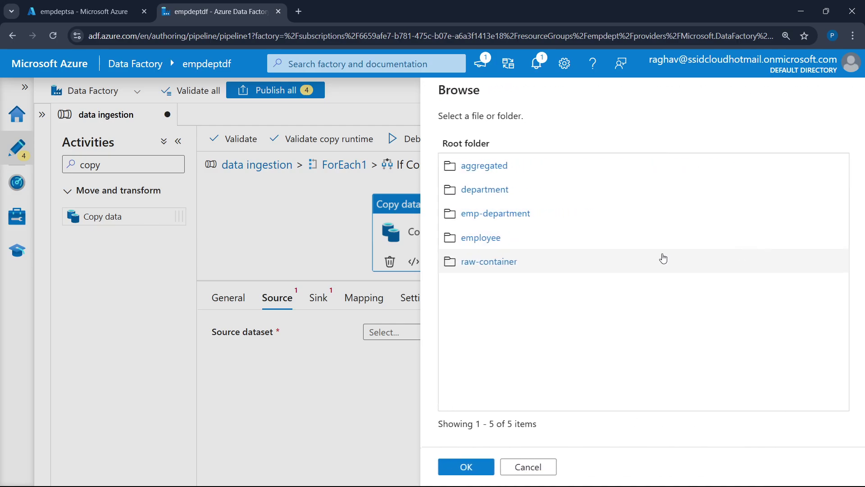
click(499, 264)
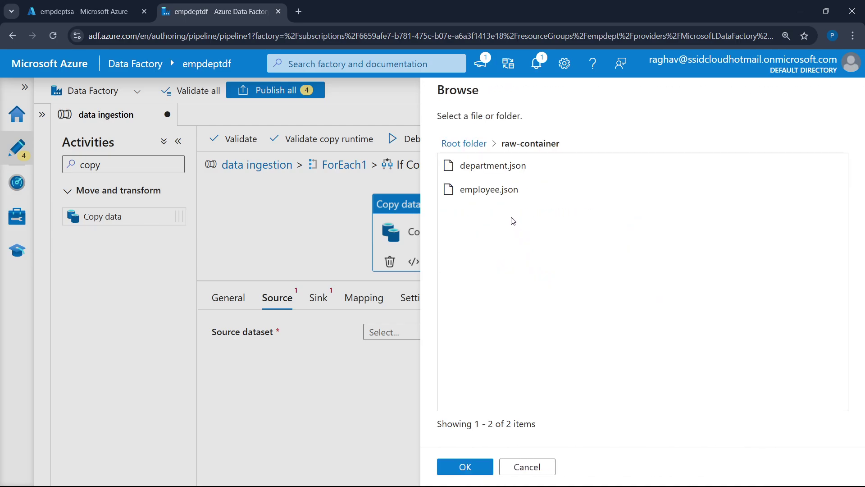
click(507, 165)
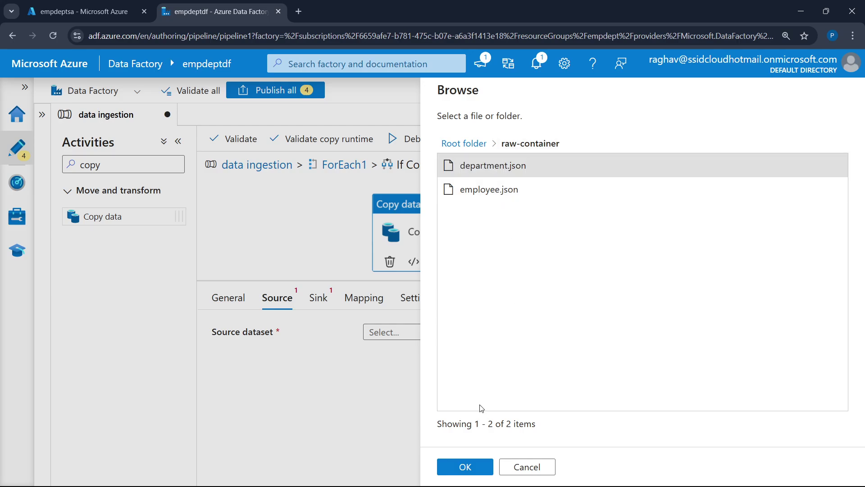
click(465, 465)
click(473, 463)
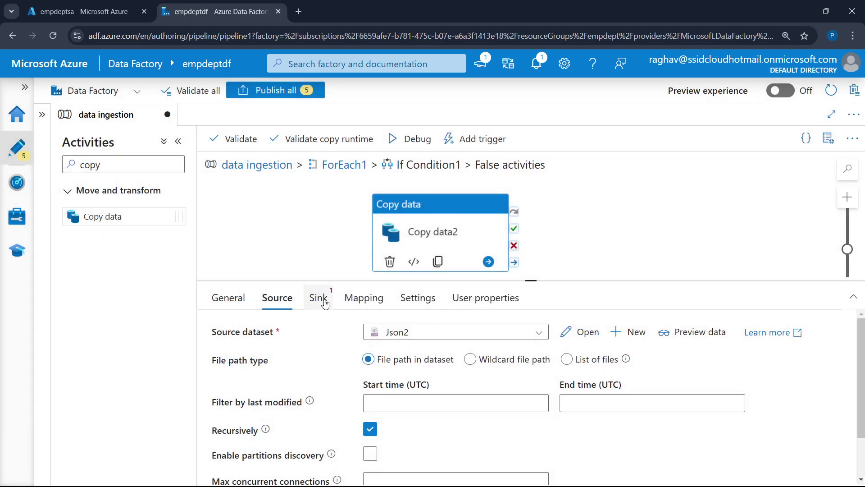
Create a new sink dataset for Copy data2 using Azure Data Lake Storage Gen2 and the DelimitedText format.
click(326, 301)
click(436, 338)
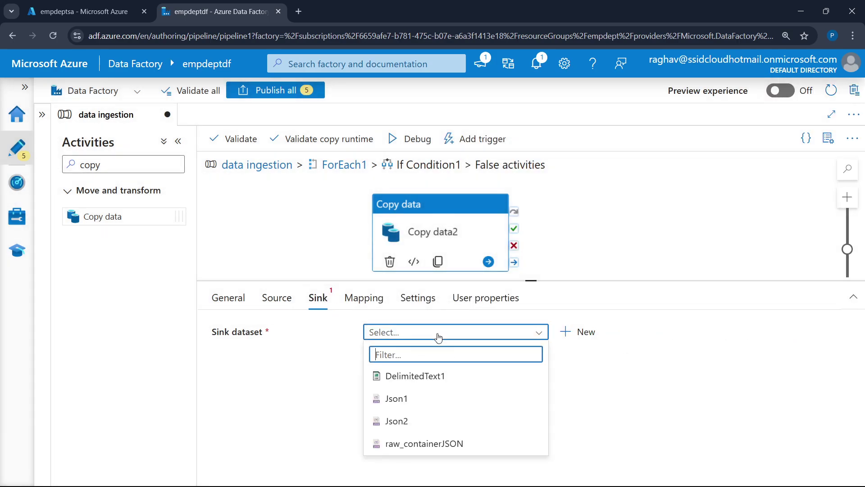
click(565, 333)
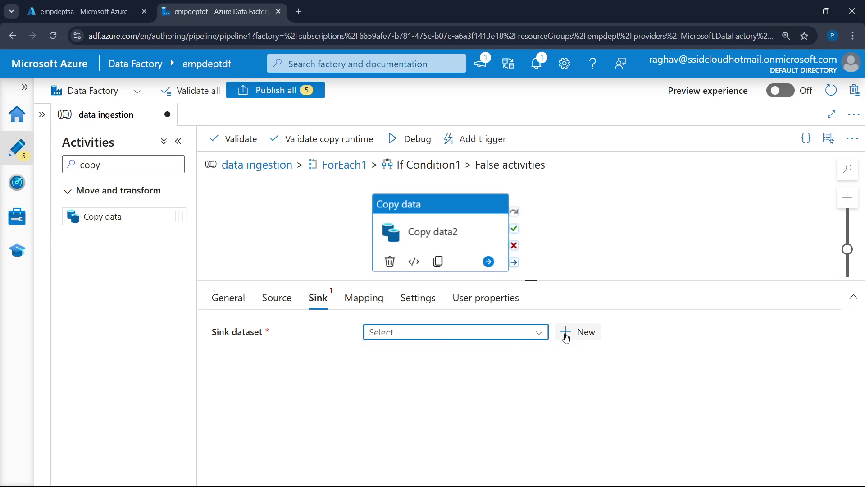
scroll(722, 317, down, 3)
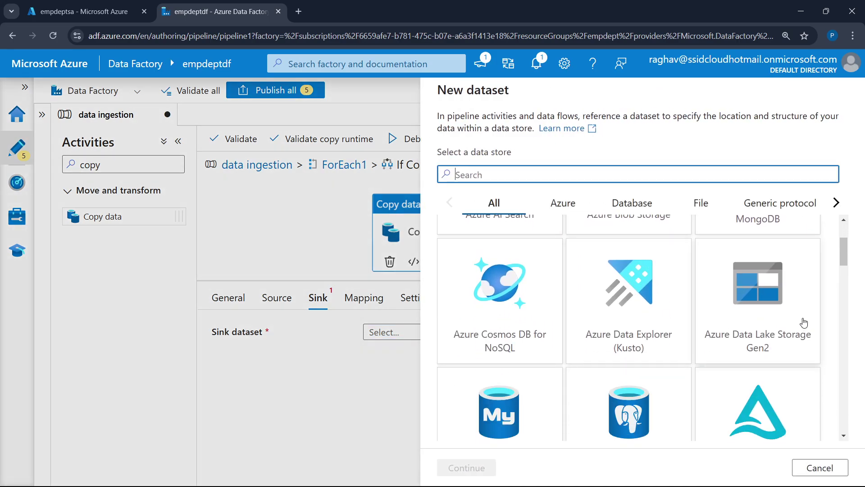
click(769, 303)
click(473, 466)
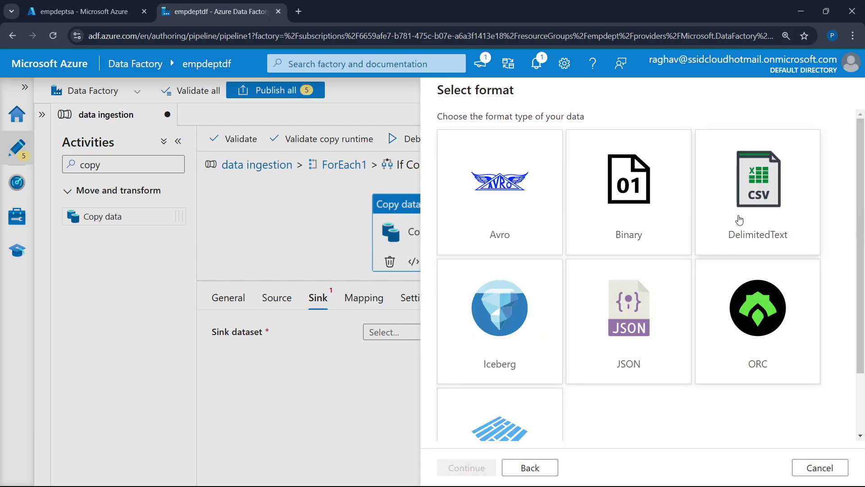
click(741, 216)
click(481, 466)
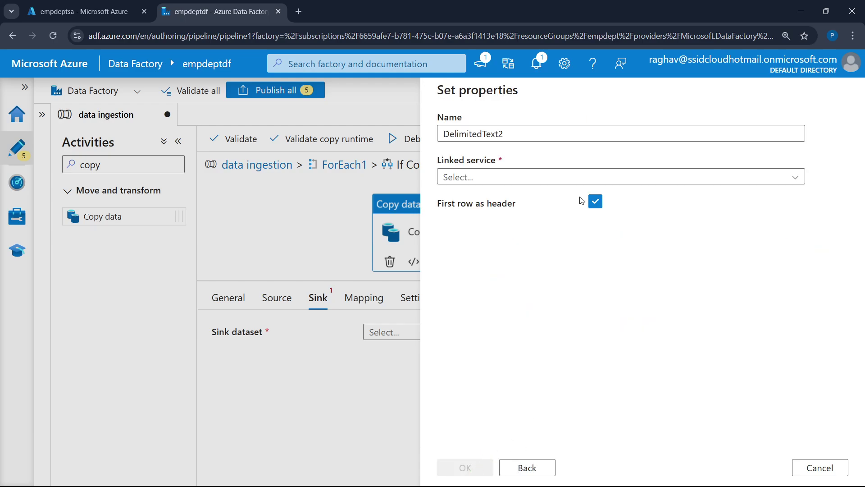
Link Copy data2's DelimitedText sink dataset to raw_data and set its file path to the department folder, keeping first row as header.
click(579, 176)
click(541, 244)
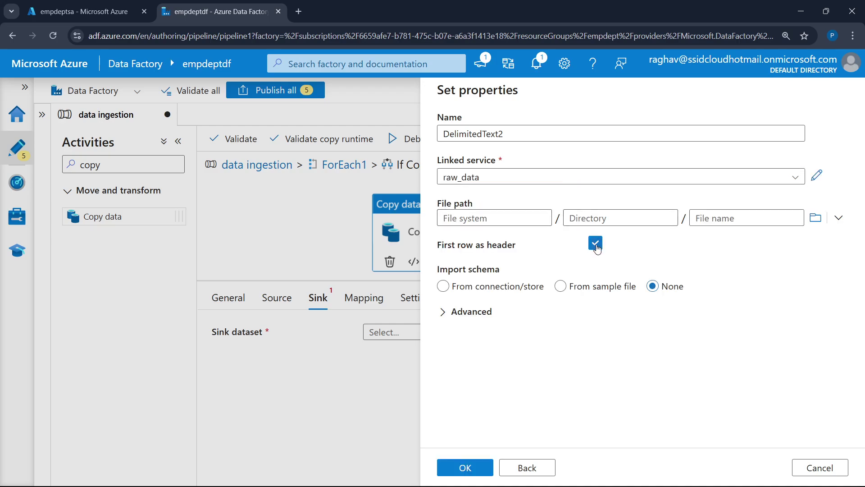
click(816, 218)
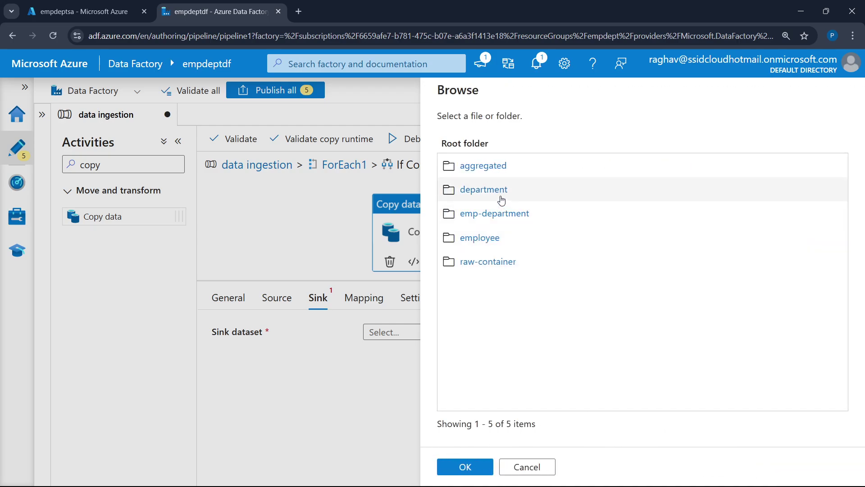
click(502, 200)
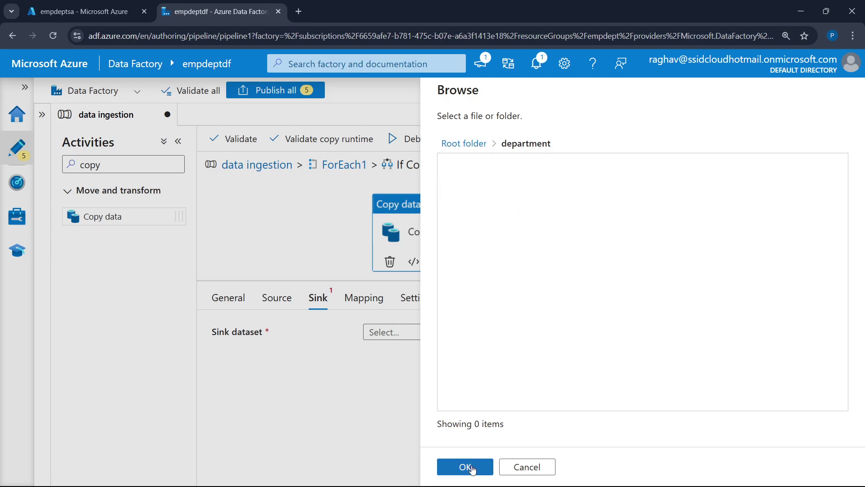
click(472, 470)
click(472, 469)
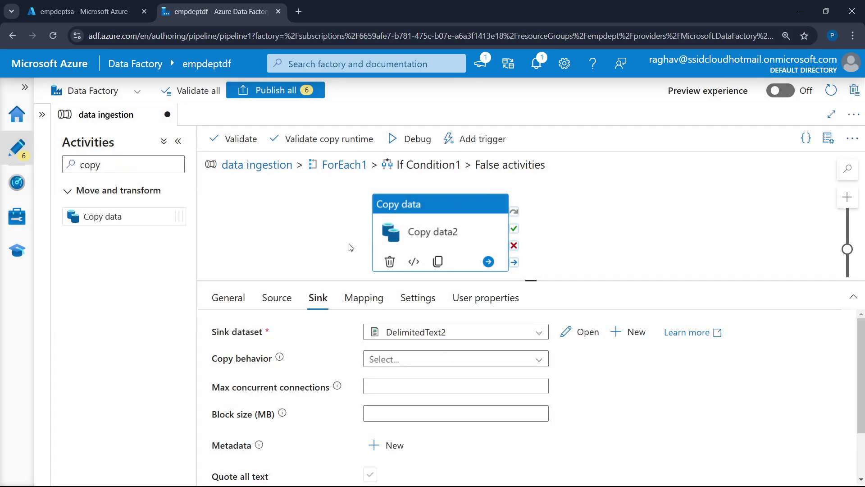
Return through ForEach1 to the top level of the data ingestion pipeline and enlarge the canvas area.
click(345, 165)
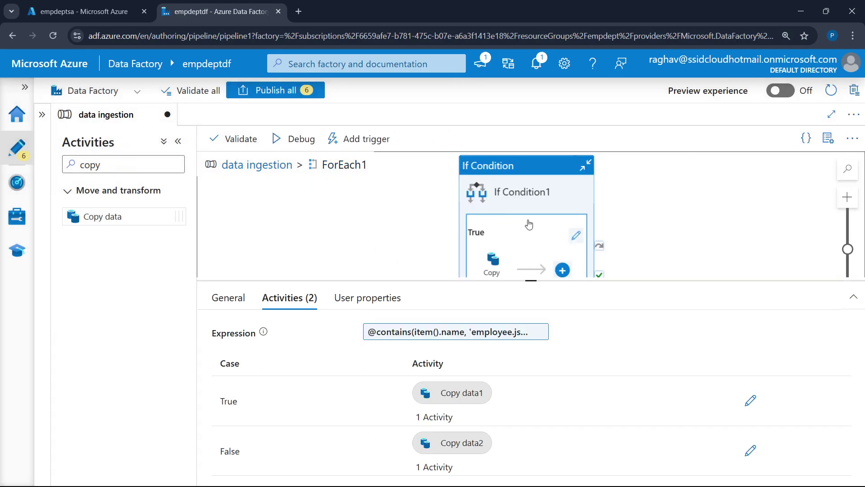
drag(534, 283, 530, 344)
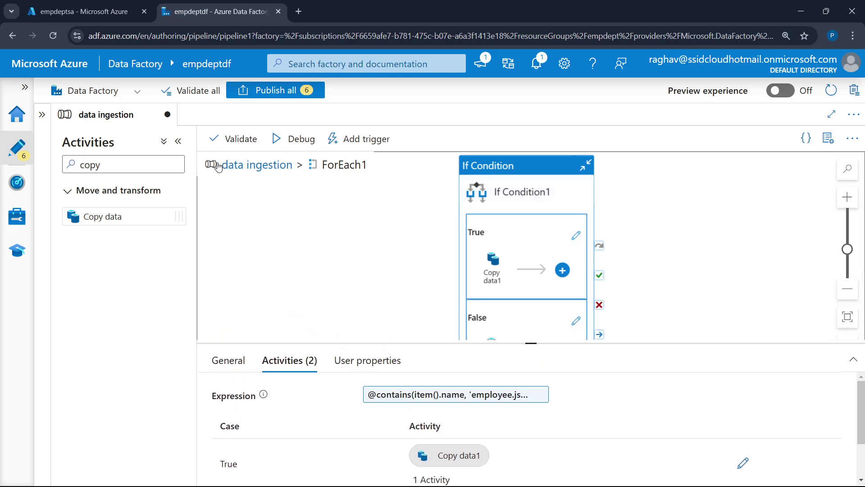
click(257, 165)
click(760, 263)
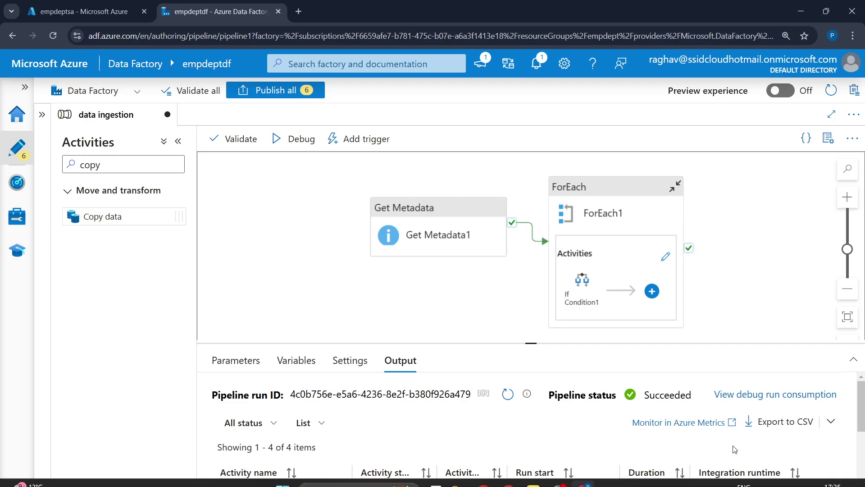
Review Get Metadata1's dataset and field list settings, checking the containers in the empdeptsa storage account.
click(443, 246)
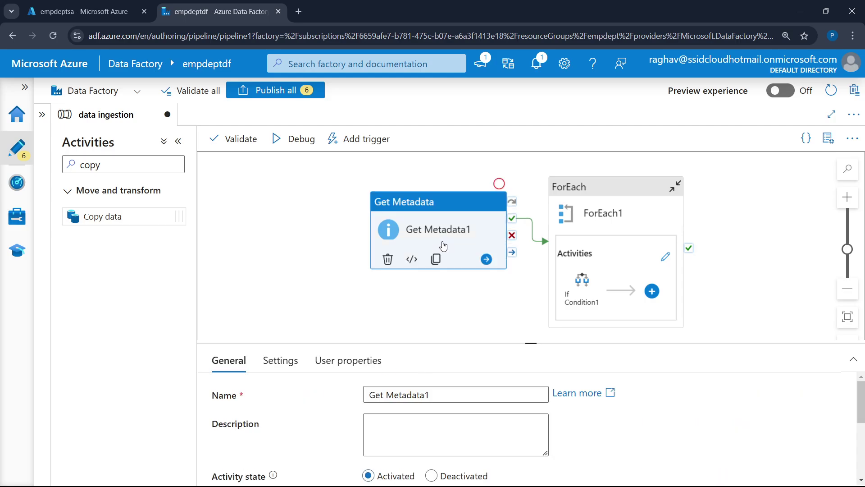
click(86, 12)
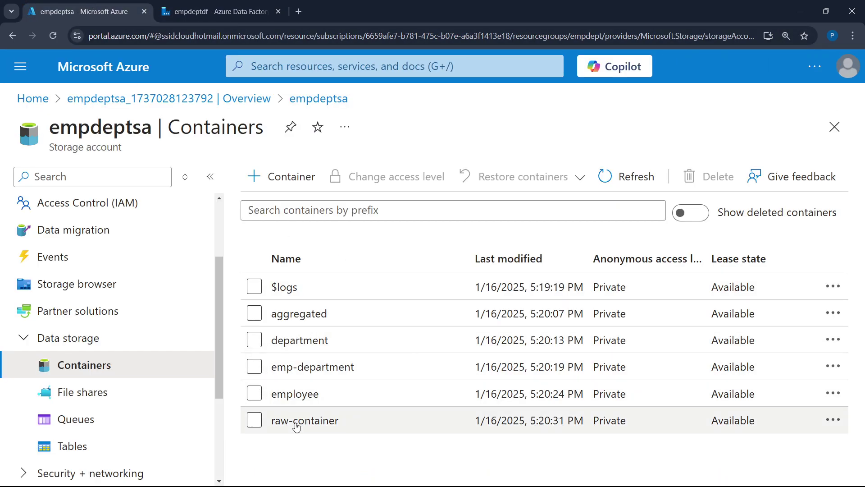
click(215, 12)
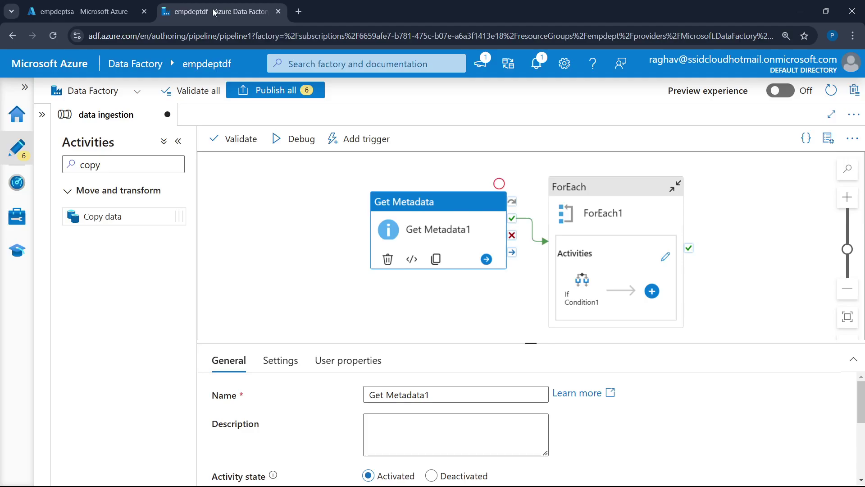
click(280, 360)
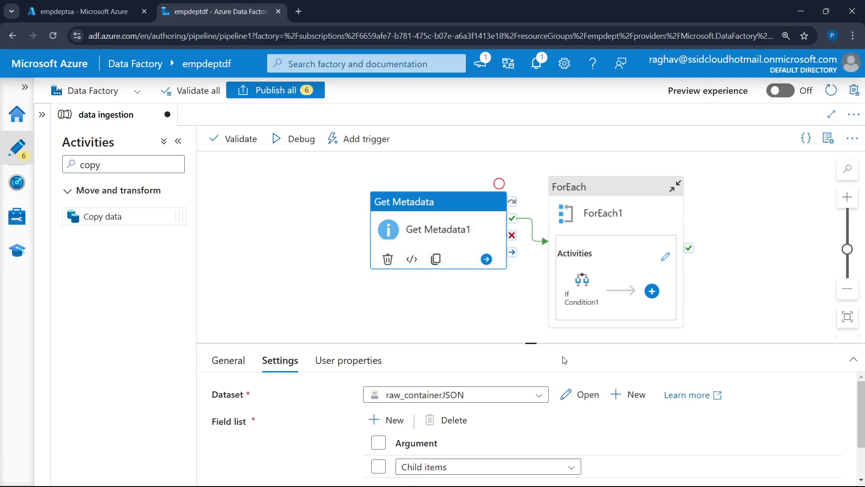
mouse_move(530, 345)
mouse_down()
mouse_move(531, 298)
mouse_move(530, 373)
mouse_move(542, 341)
mouse_up()
Review ForEach1 and If Condition1's expression with its True and False activities, leaving the expression as it is.
click(610, 220)
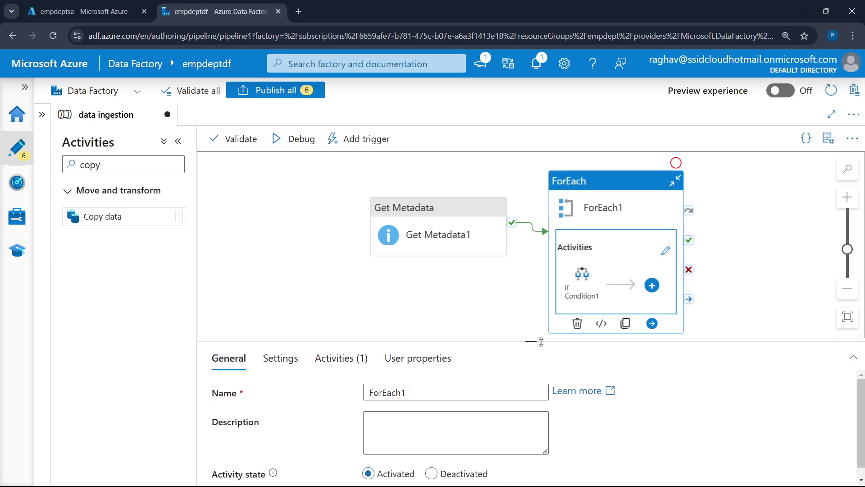
click(592, 283)
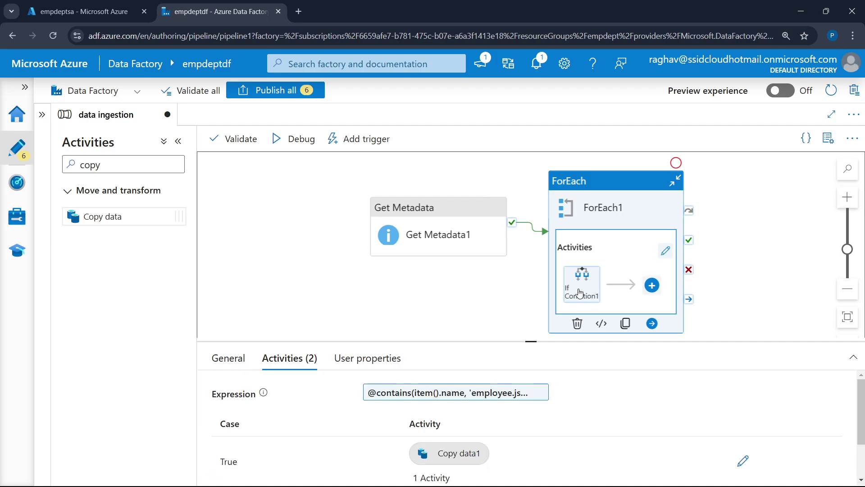
click(474, 395)
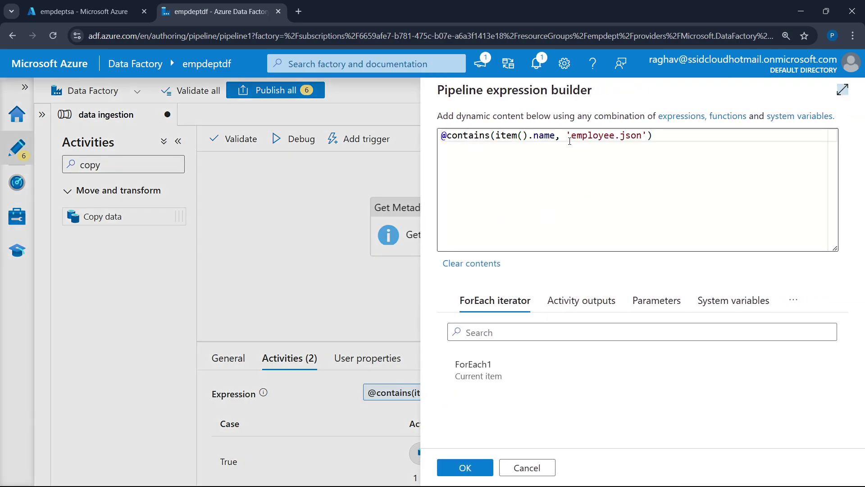
drag(570, 142, 641, 143)
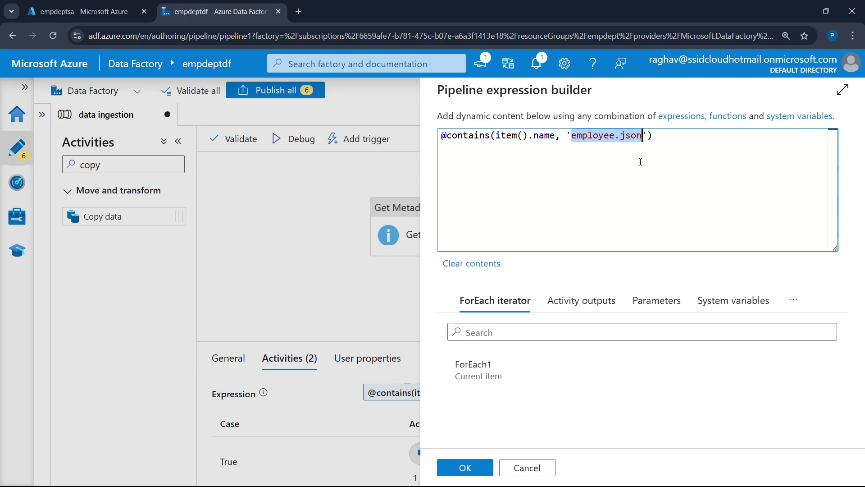
click(524, 467)
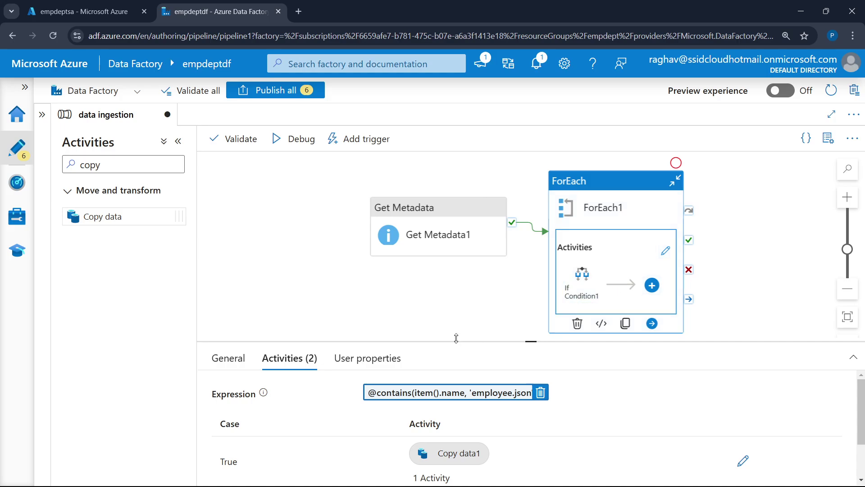
scroll(499, 378, down, 1)
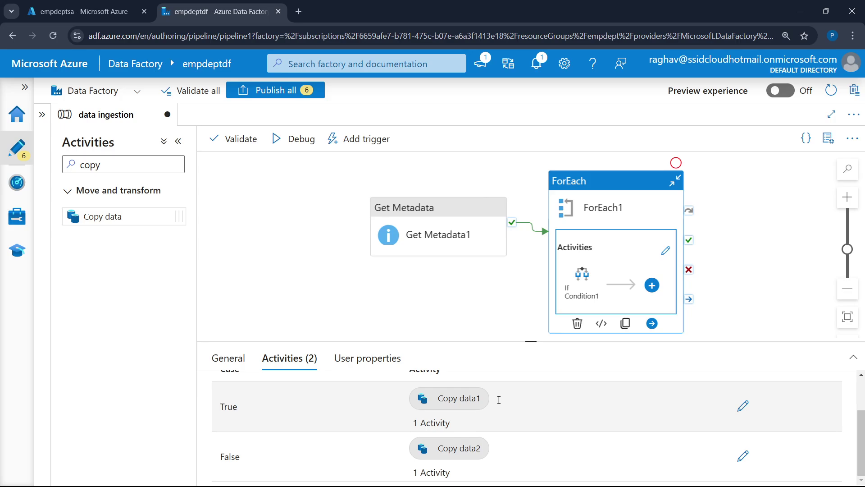
drag(531, 341, 508, 342)
click(278, 255)
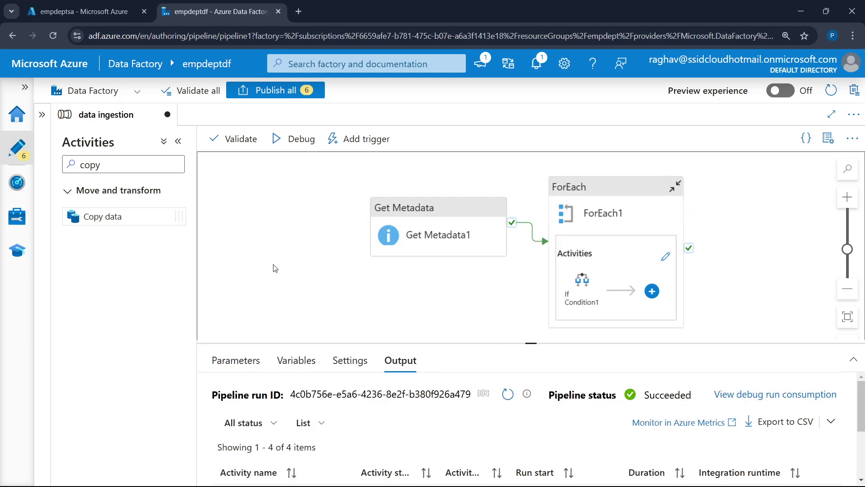
Run the data ingestion pipeline in debug mode and refresh its activity run statuses until the run finishes.
click(299, 139)
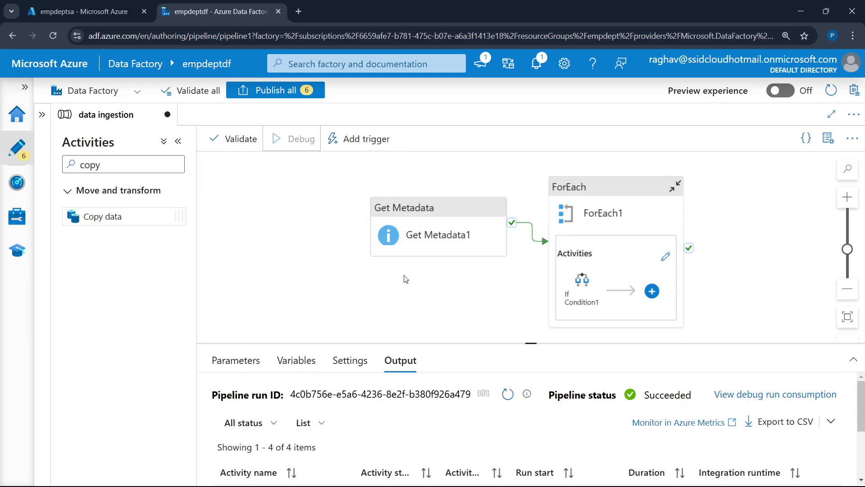
drag(533, 344, 541, 212)
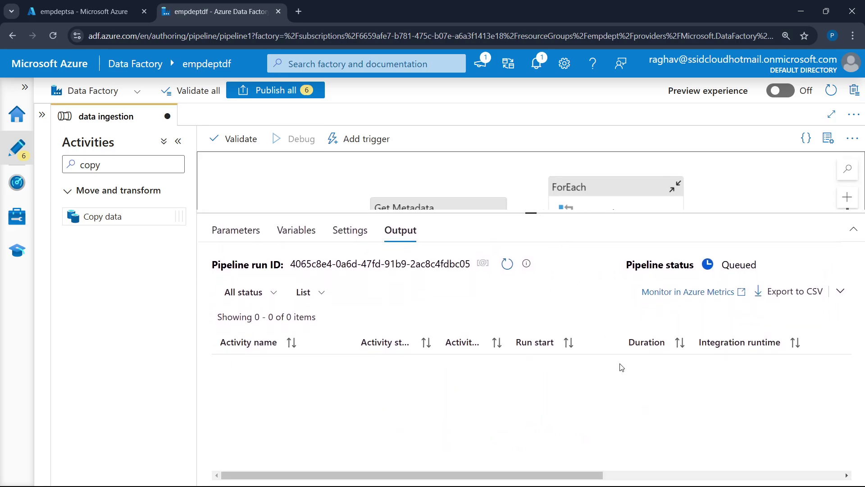
click(514, 271)
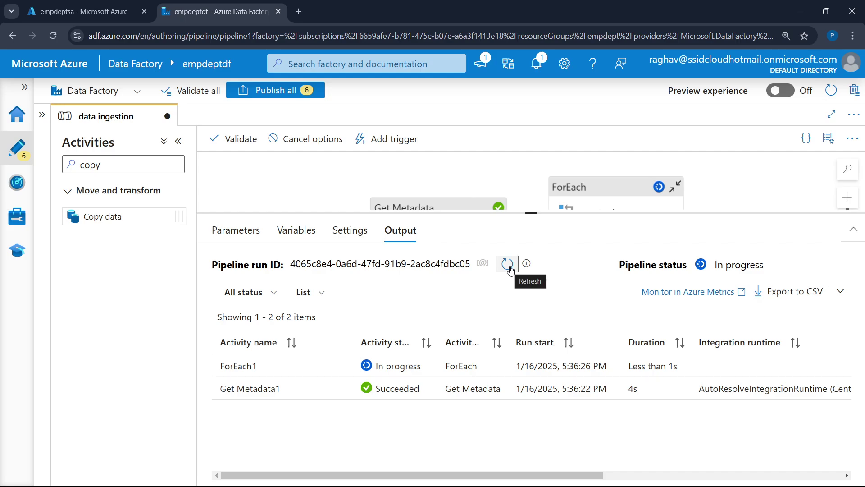
mouse_move(246, 387)
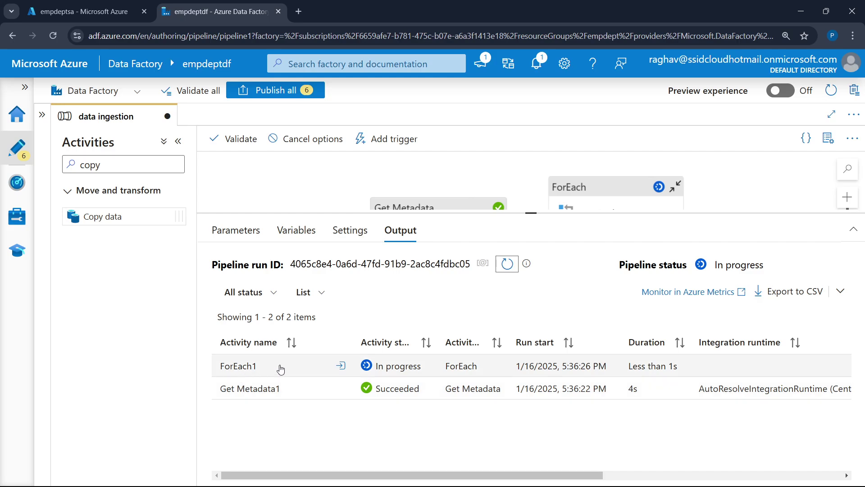
click(512, 264)
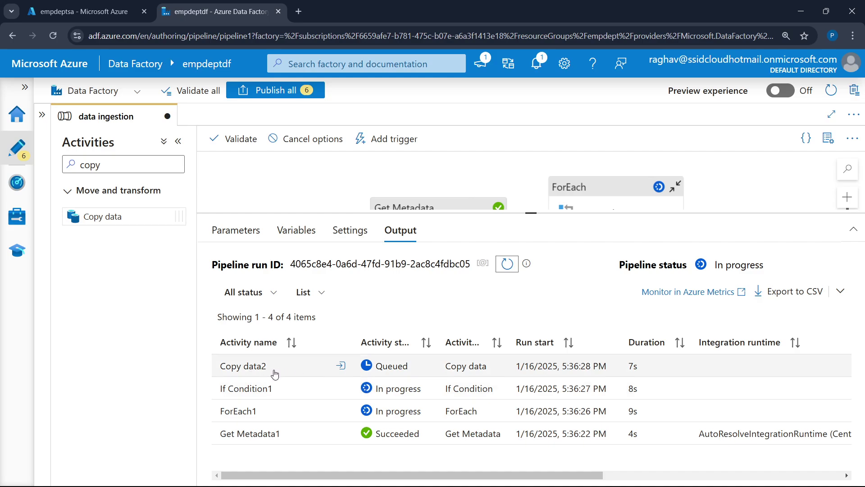
click(506, 265)
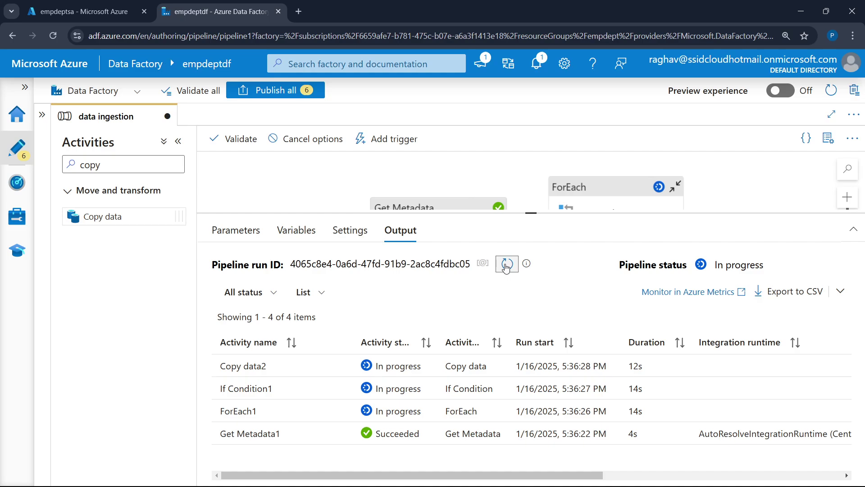
click(506, 265)
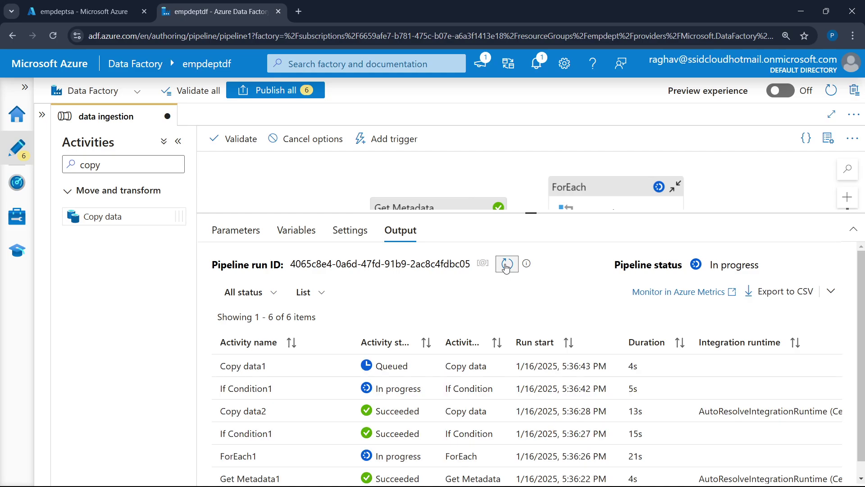
scroll(458, 350, down, 1)
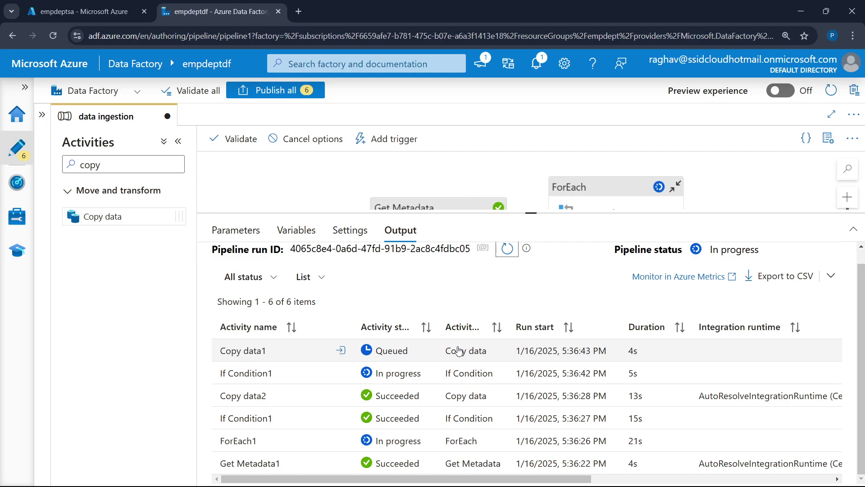
click(508, 248)
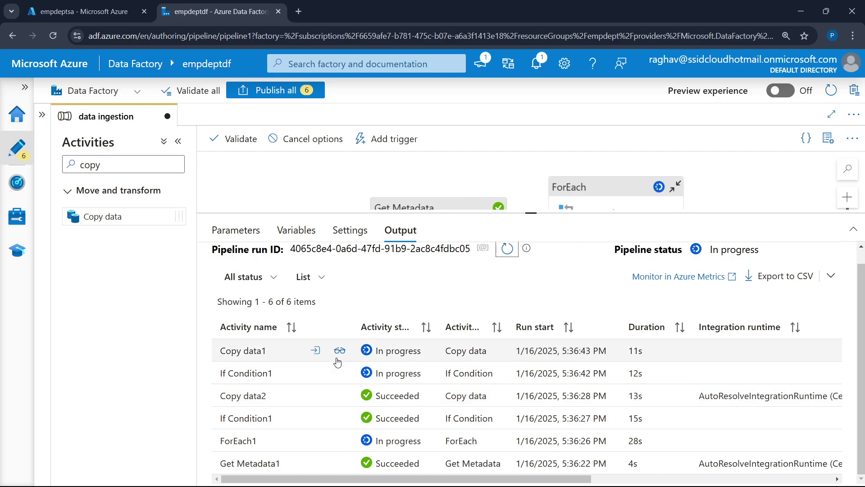
click(508, 248)
scroll(384, 392, down, 1)
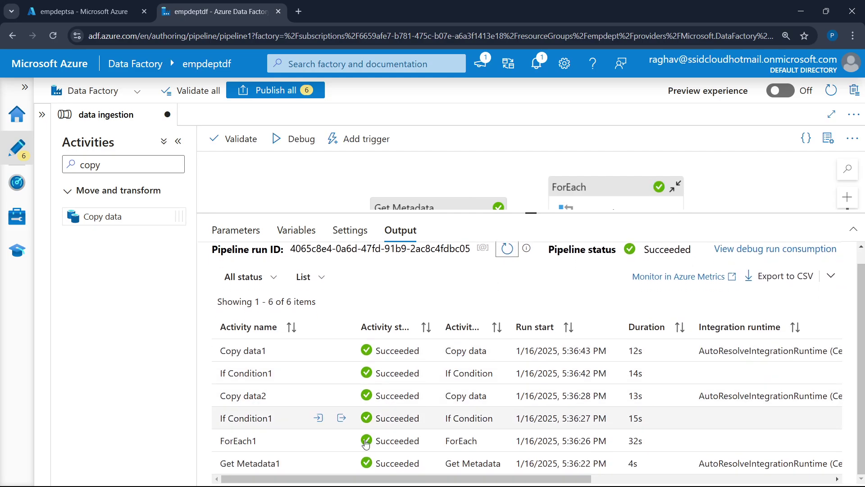
Switch to the empdeptsa storage account in the Azure portal and inspect the contents of employee.txt in the employee container.
click(94, 3)
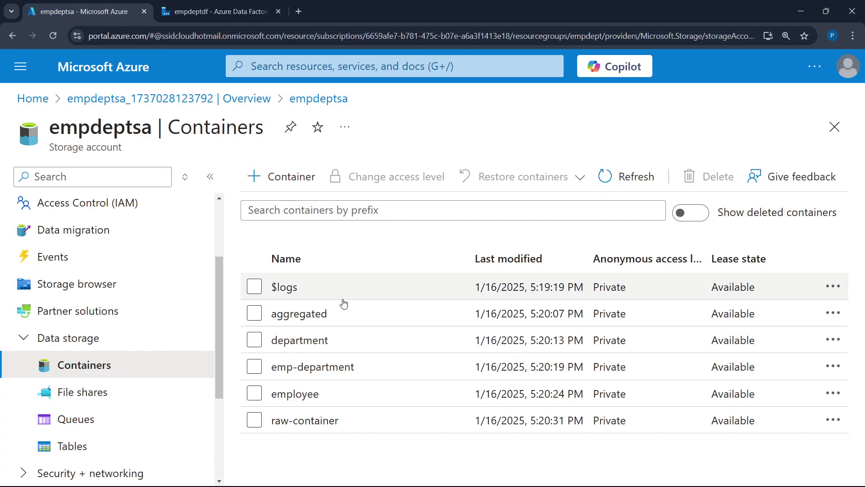
click(305, 394)
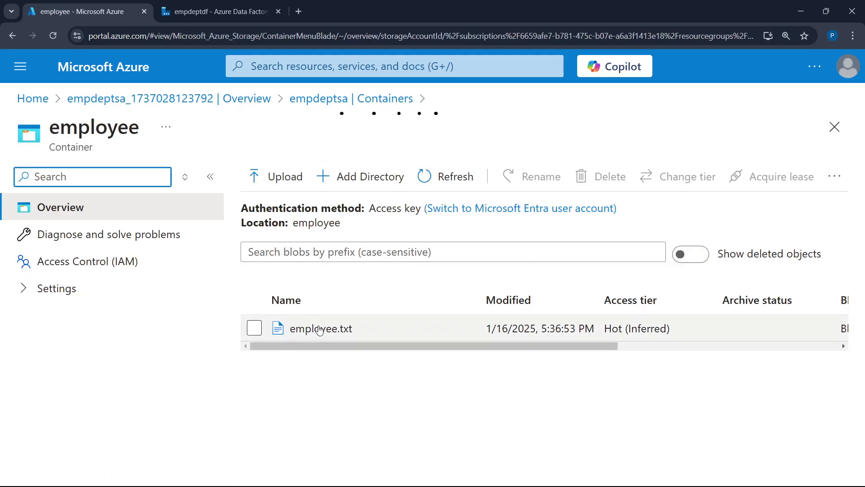
click(321, 328)
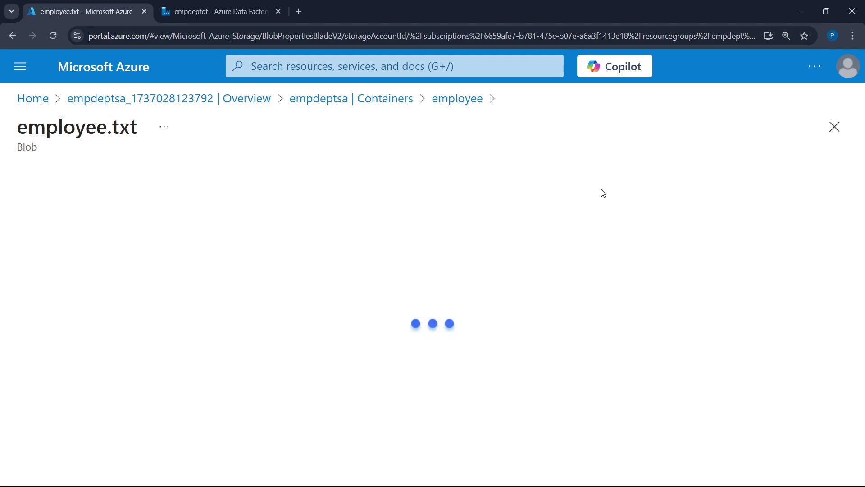
click(835, 126)
click(339, 330)
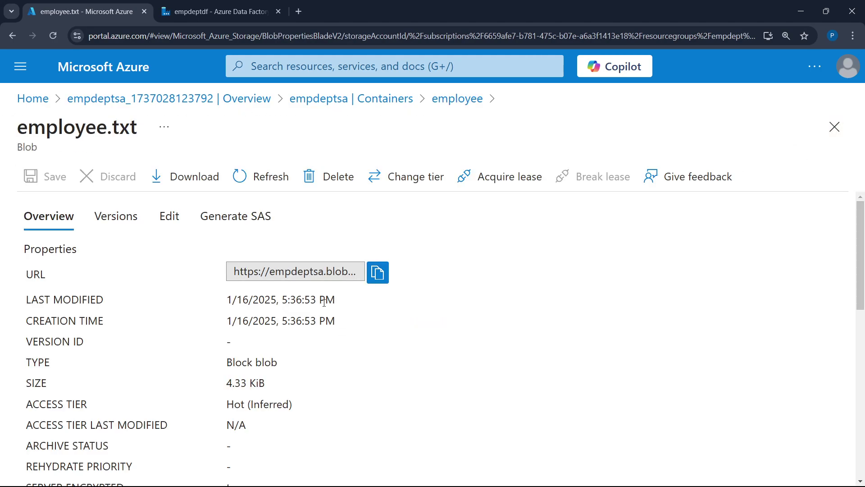
click(167, 223)
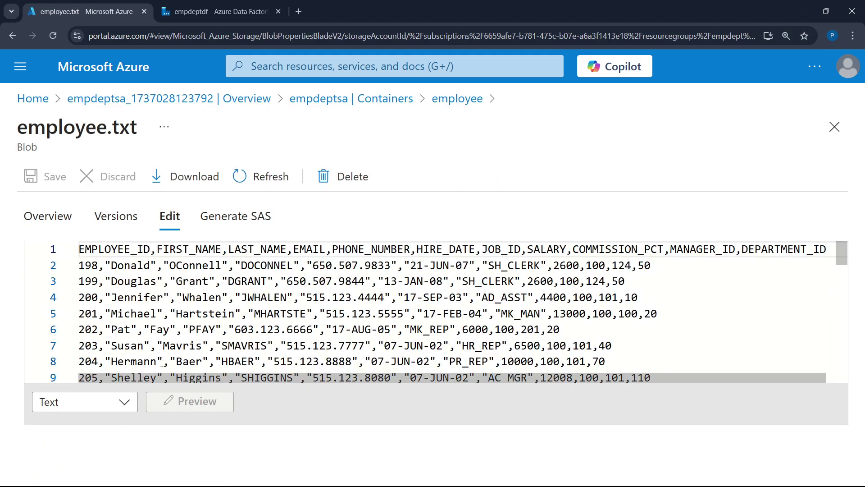
scroll(269, 291, down, 9)
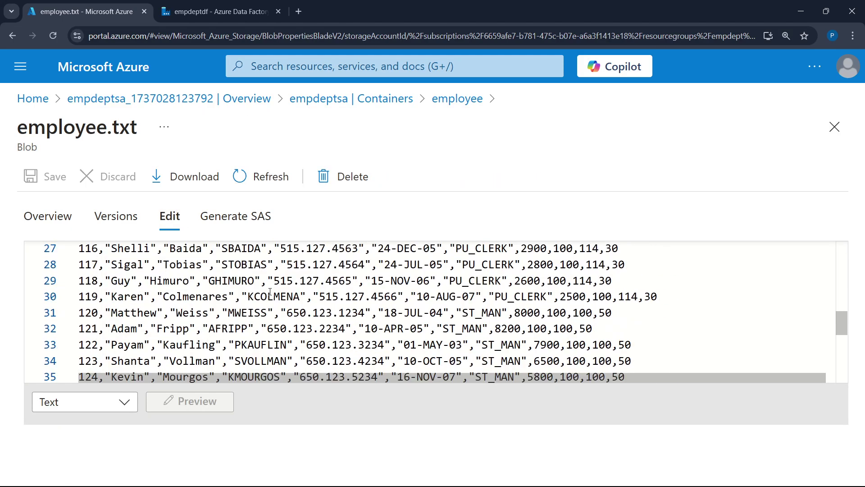
scroll(270, 291, up, 5)
scroll(270, 291, up, 4)
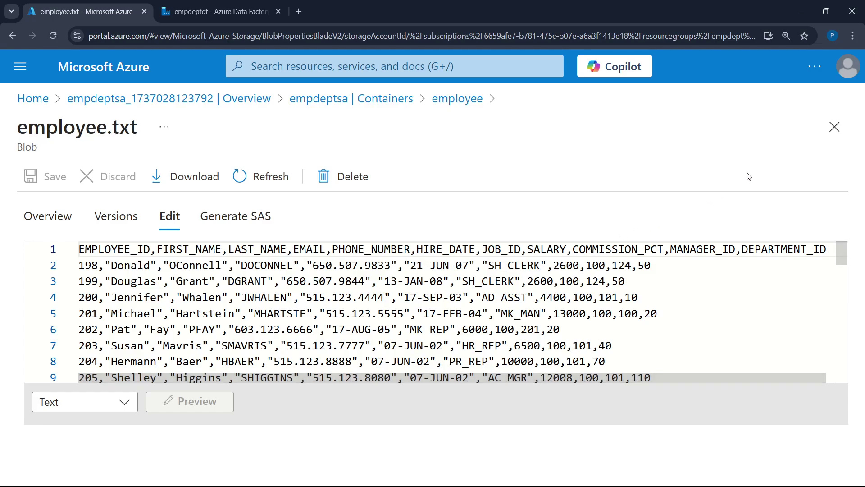
click(835, 127)
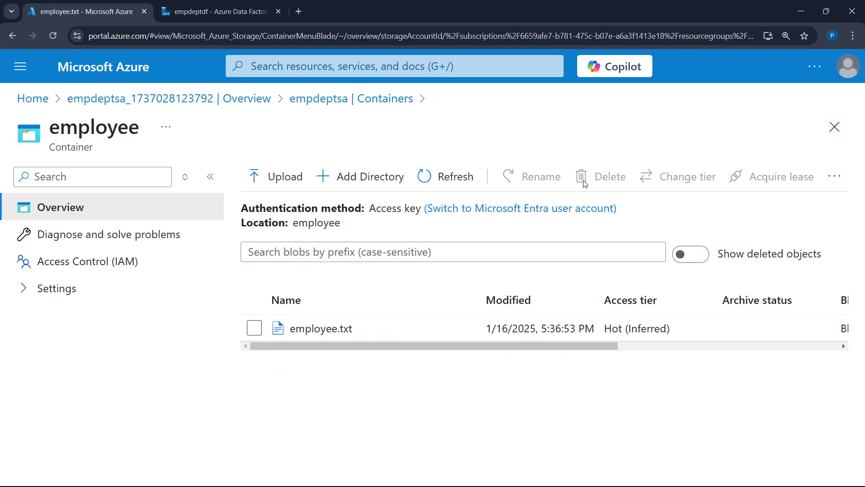
Inspect the contents of department.txt in the department container, then return to the pipeline in Azure Data Factory and enlarge its canvas.
click(319, 99)
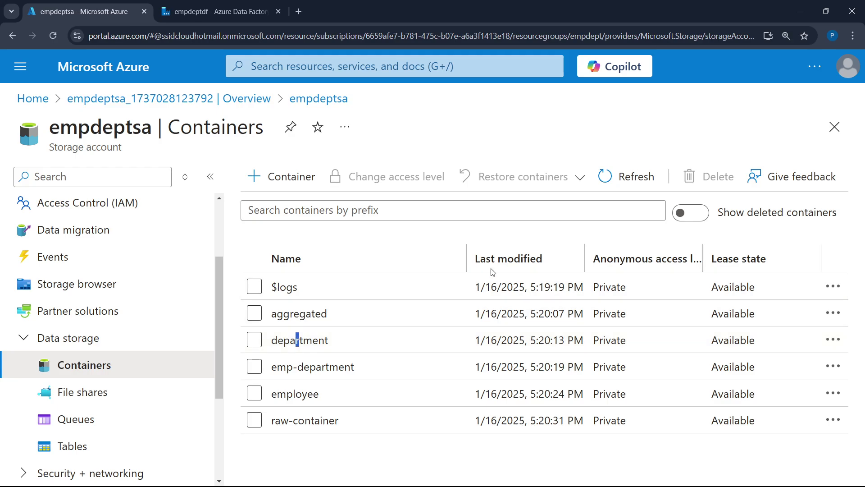
click(299, 341)
double_click(315, 328)
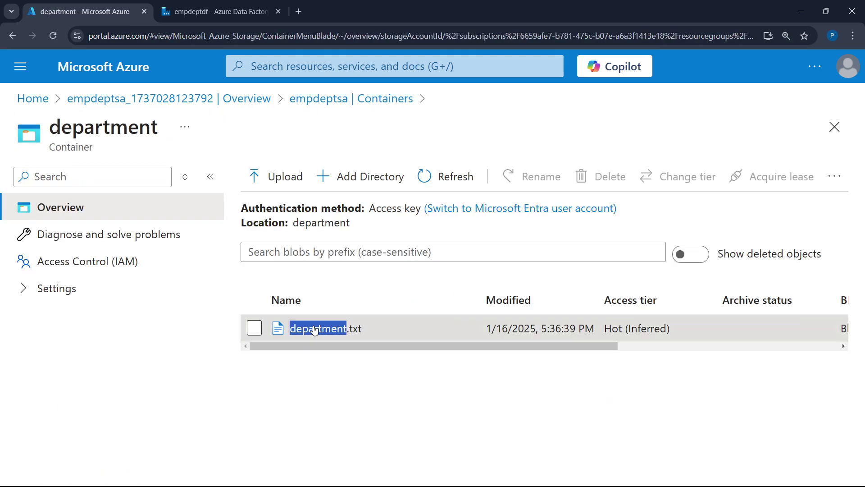
click(170, 216)
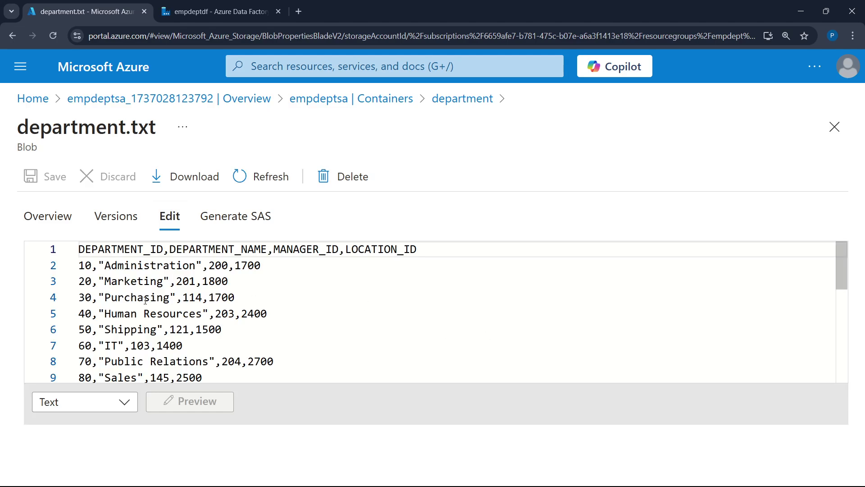
scroll(437, 341, down, 5)
scroll(84, 292, up, 2)
scroll(83, 293, up, 3)
click(835, 127)
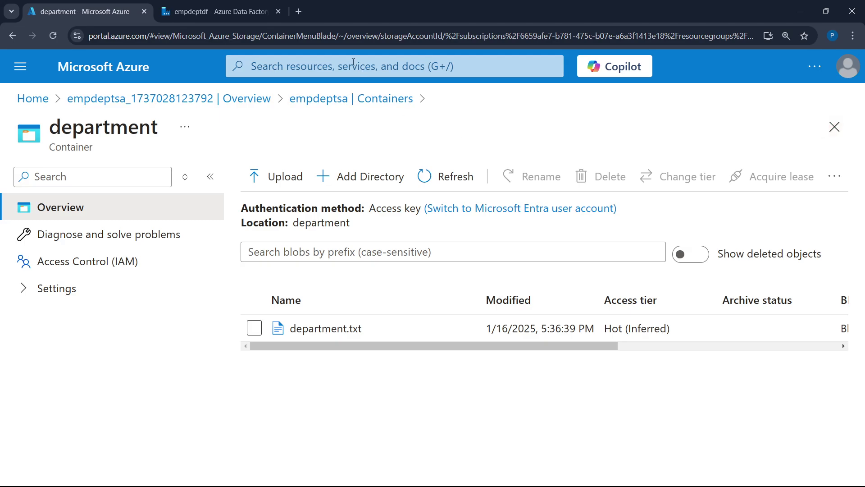
click(220, 9)
drag(540, 213, 532, 317)
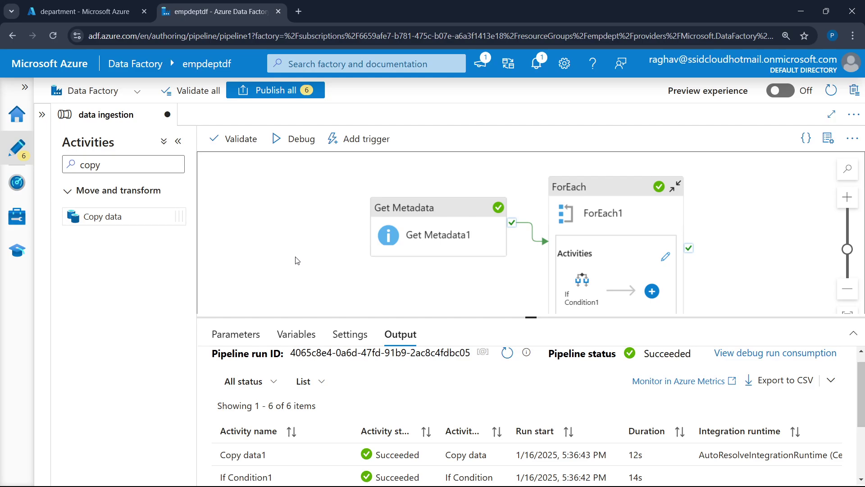